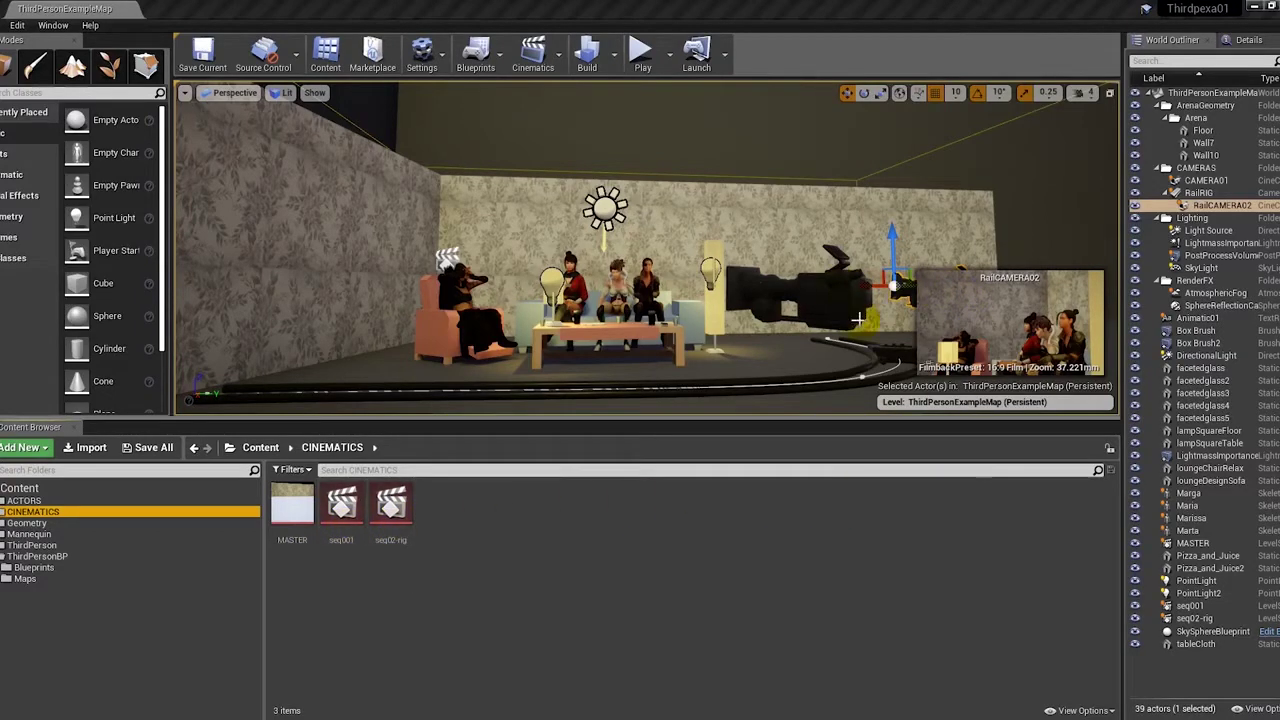
Preview the CAMERA01 and RailCAMERA02 shots, then show the root Content folder's 31 items
click(831, 290)
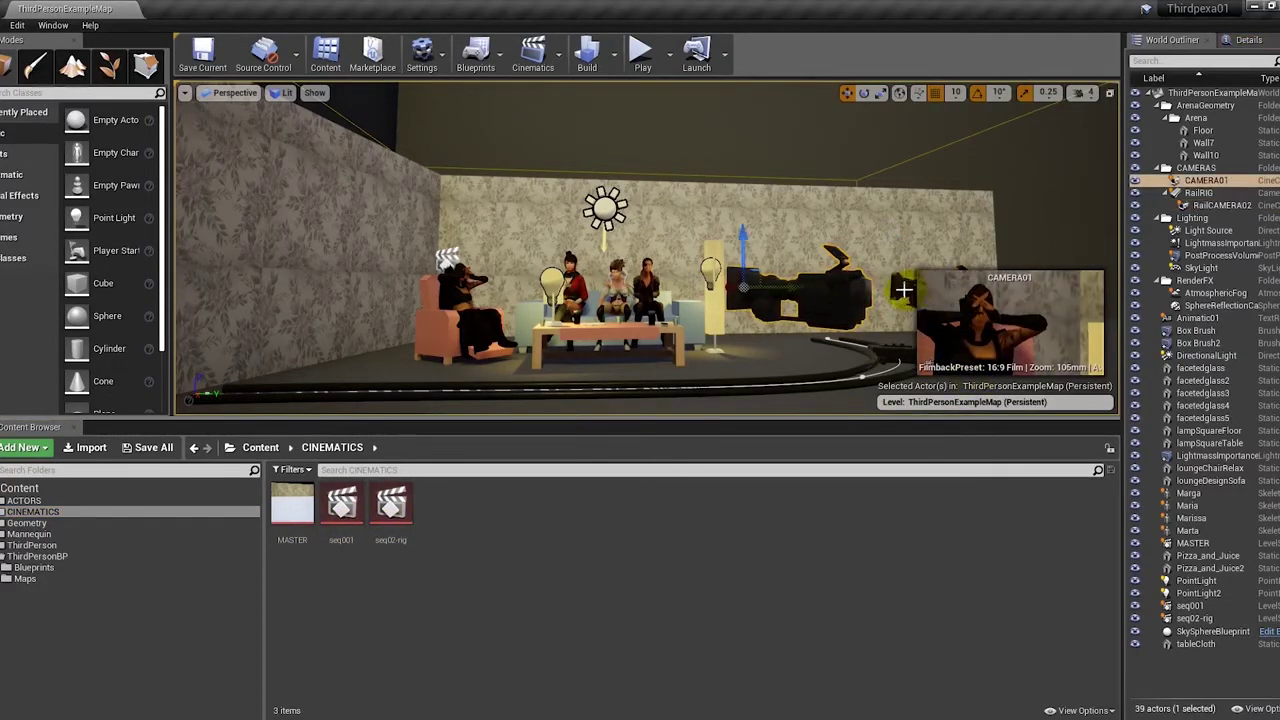
click(903, 290)
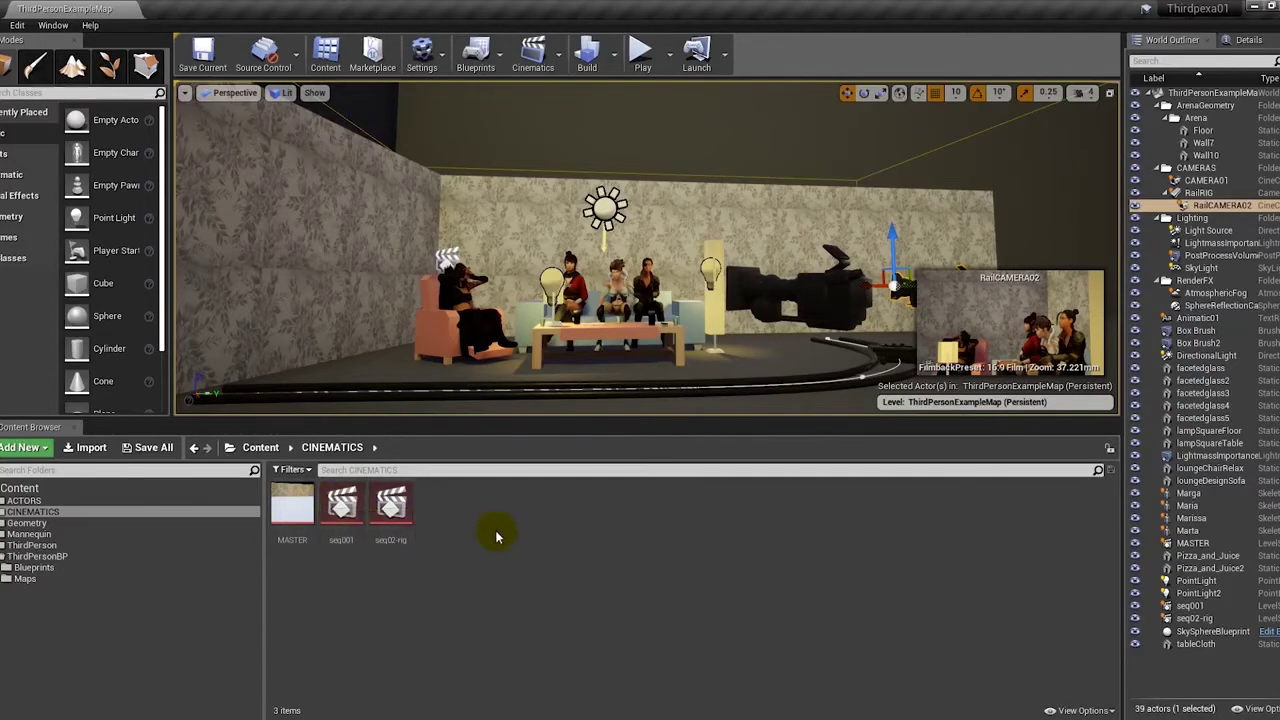
click(30, 488)
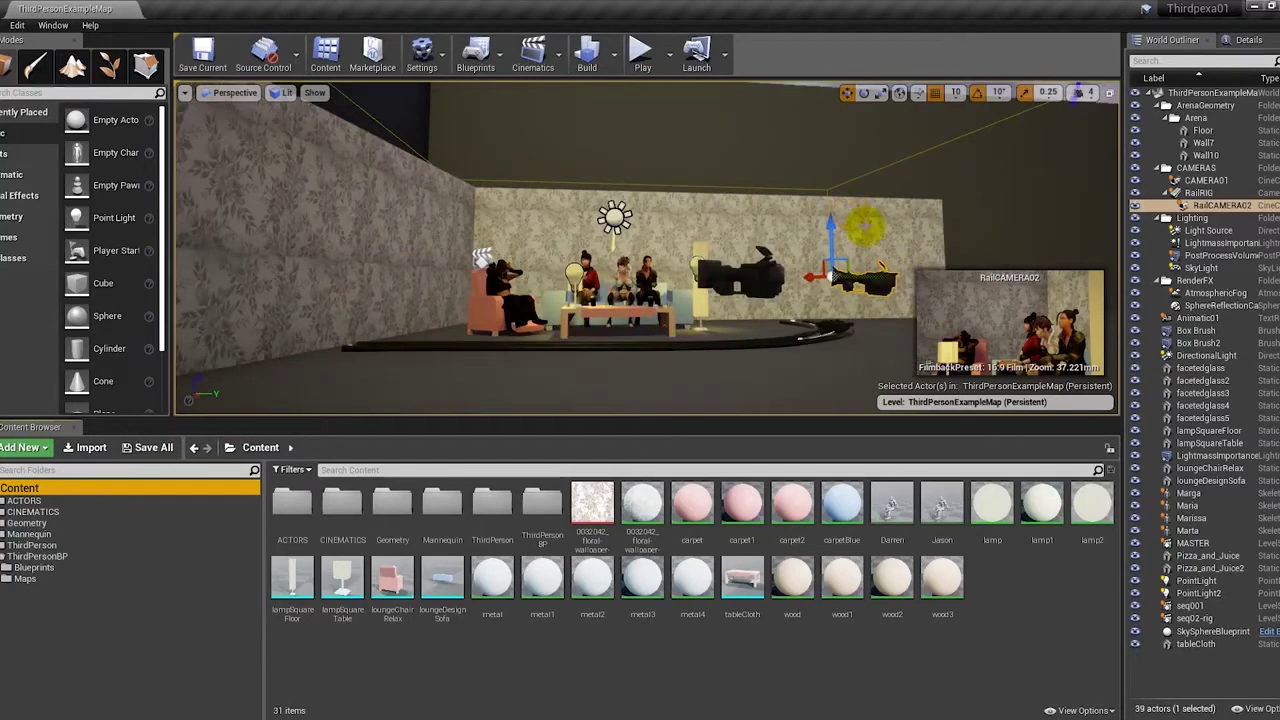
Compare CAMERA01 with RailCAMERA02 again and bring up the Cinematic actor classes in Modes
click(835, 348)
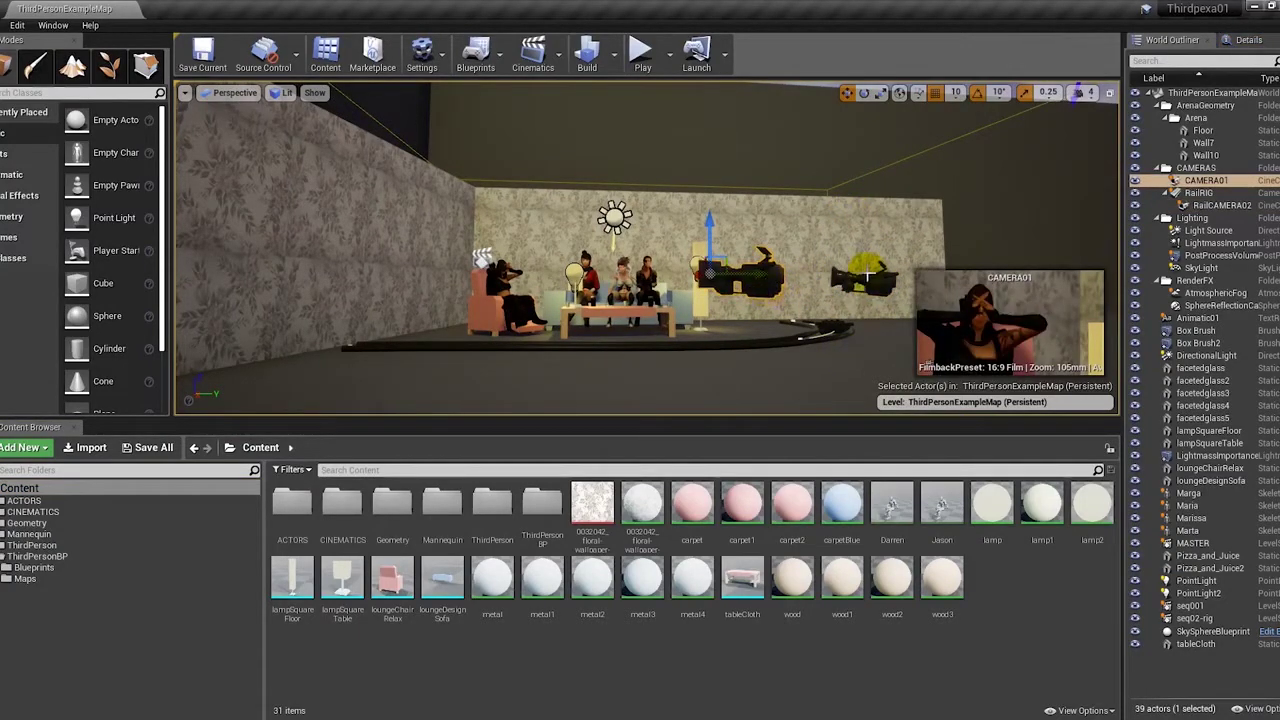
click(868, 273)
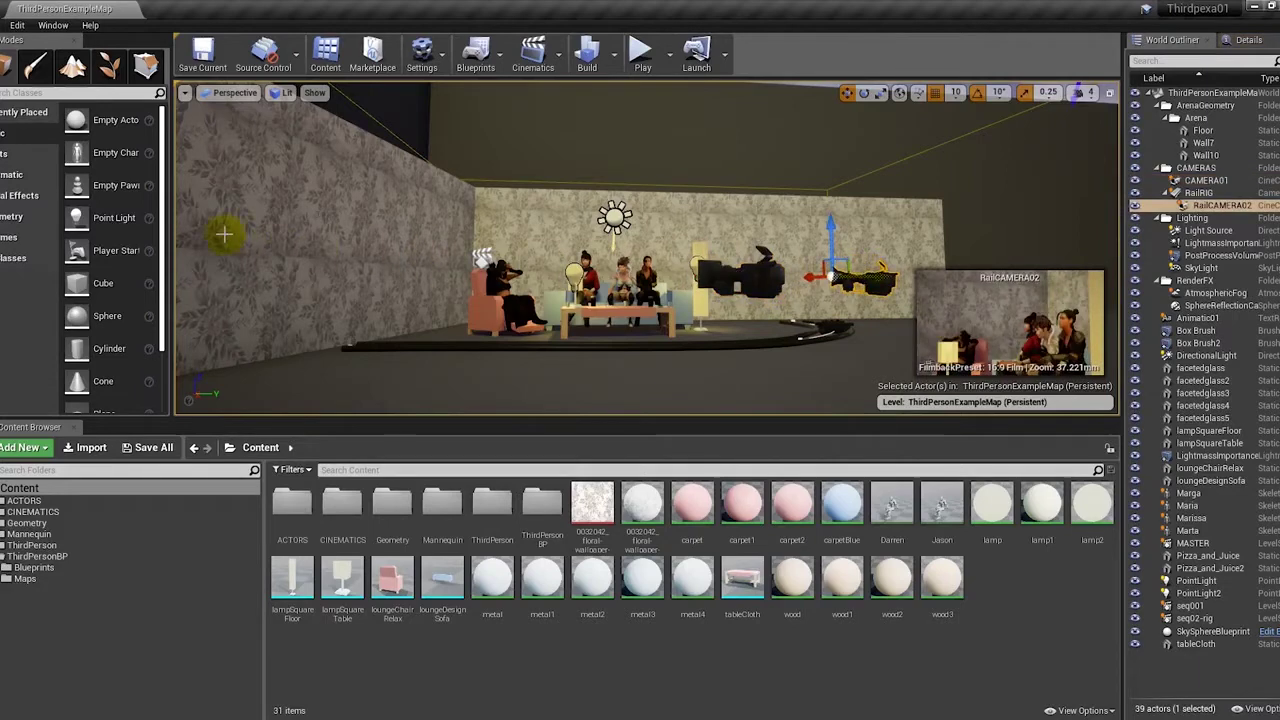
click(14, 175)
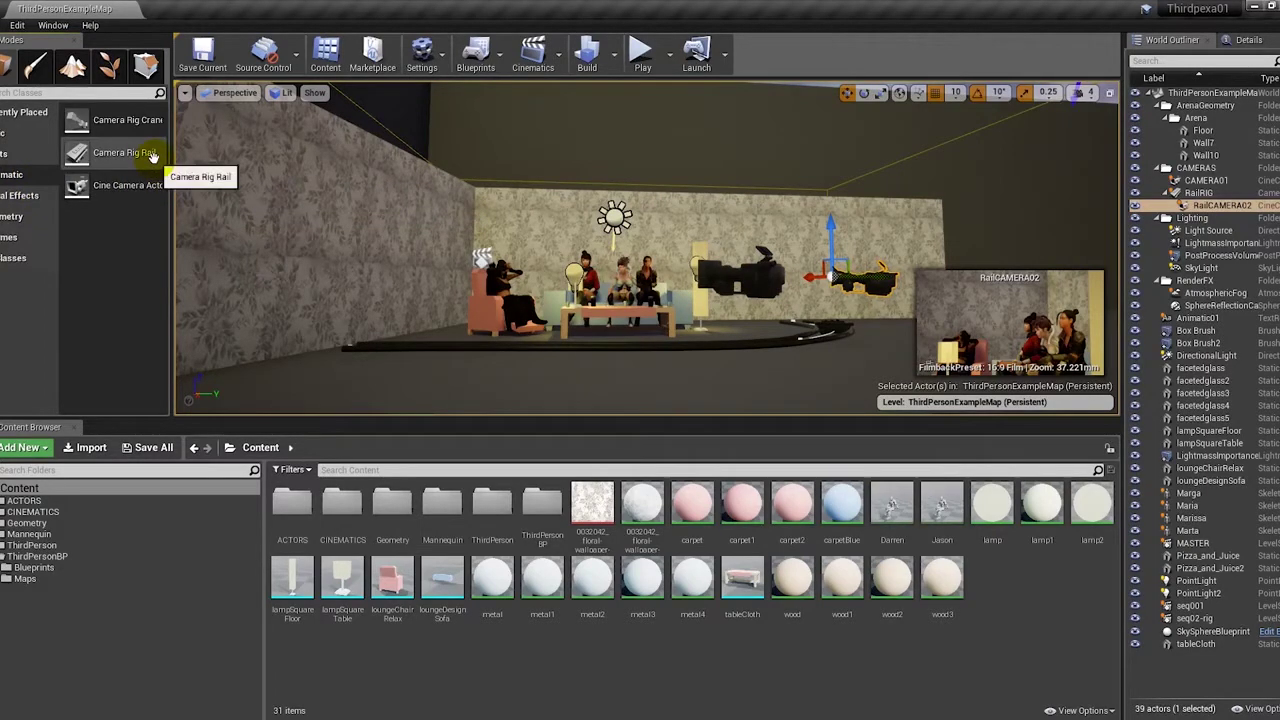
Filter placeable classes by 'camera' and drag a Cine Camera Actor into the level
click(86, 93)
text(camera)
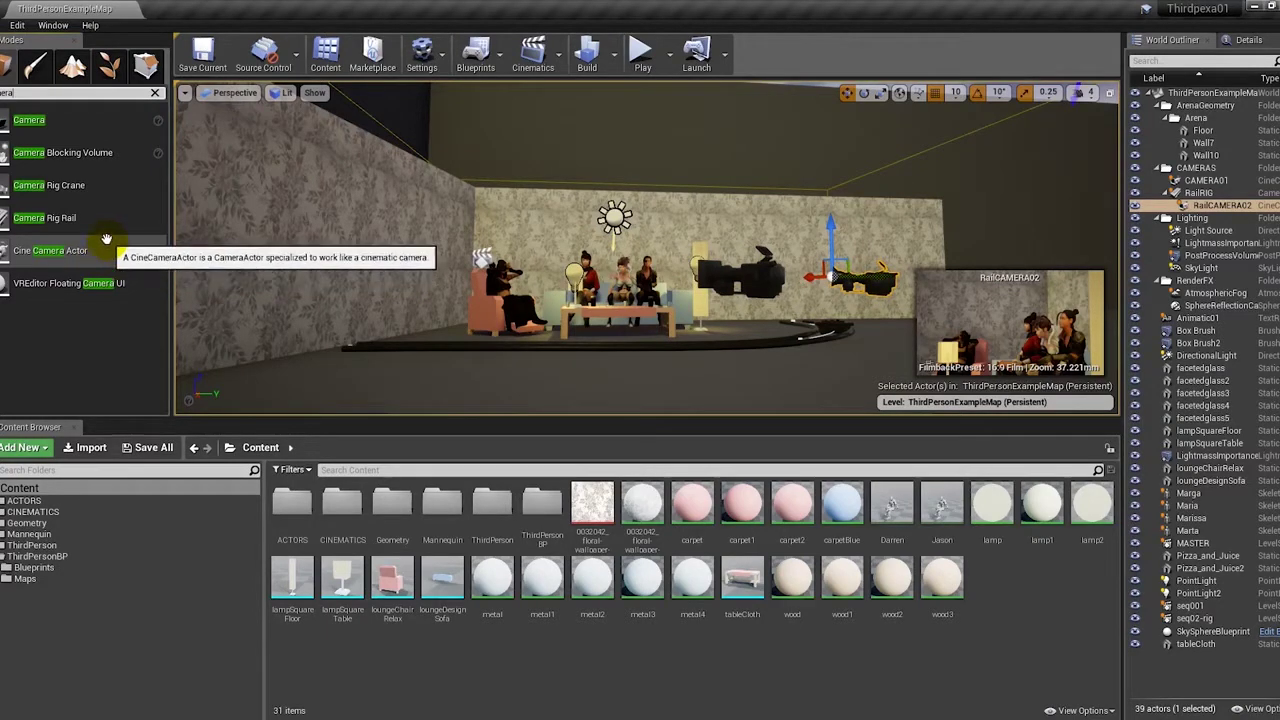
drag(106, 240, 562, 393)
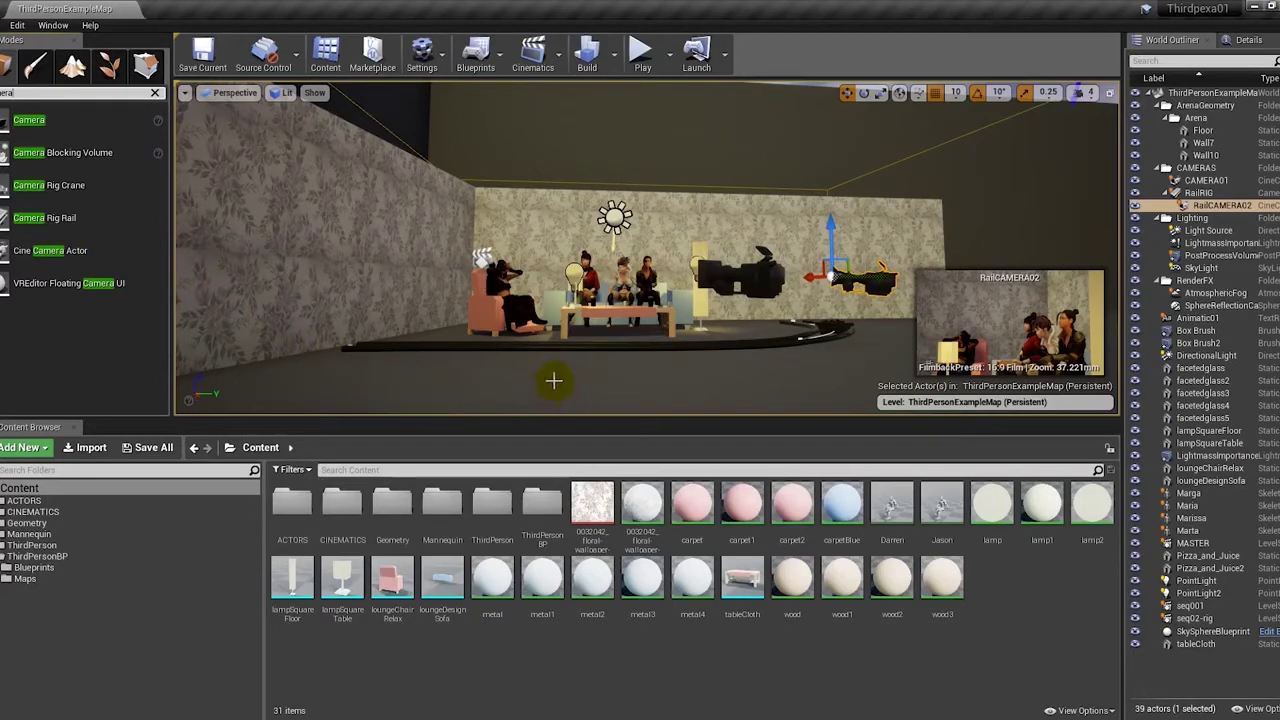
Select the rail rig, RailCAMERA02, then CAMERA01, and show CAMERA01's Details
click(810, 343)
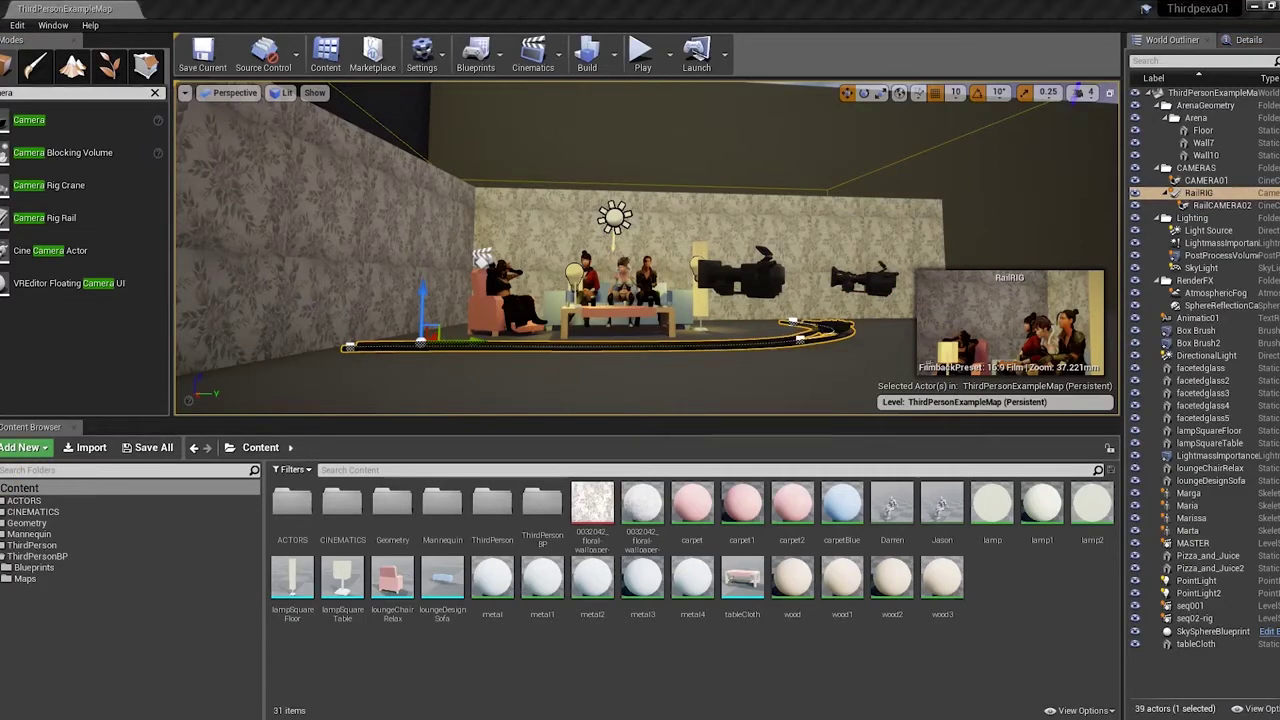
click(792, 314)
click(865, 280)
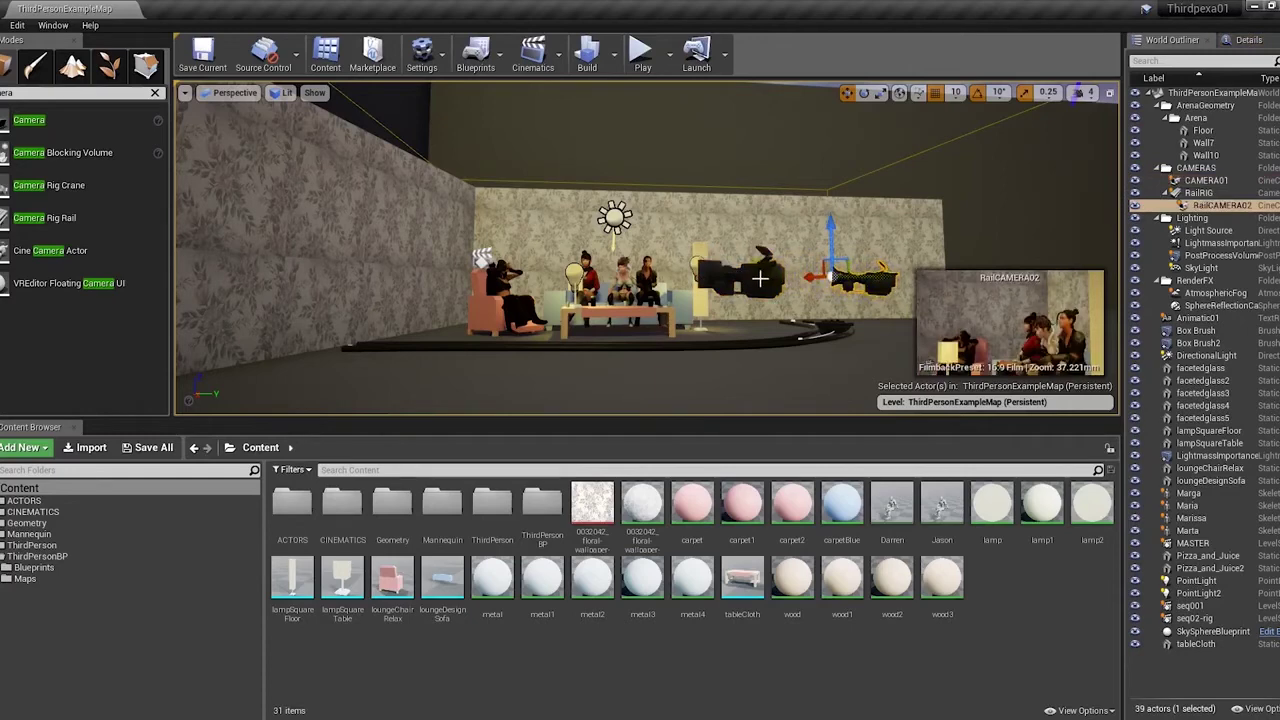
click(760, 280)
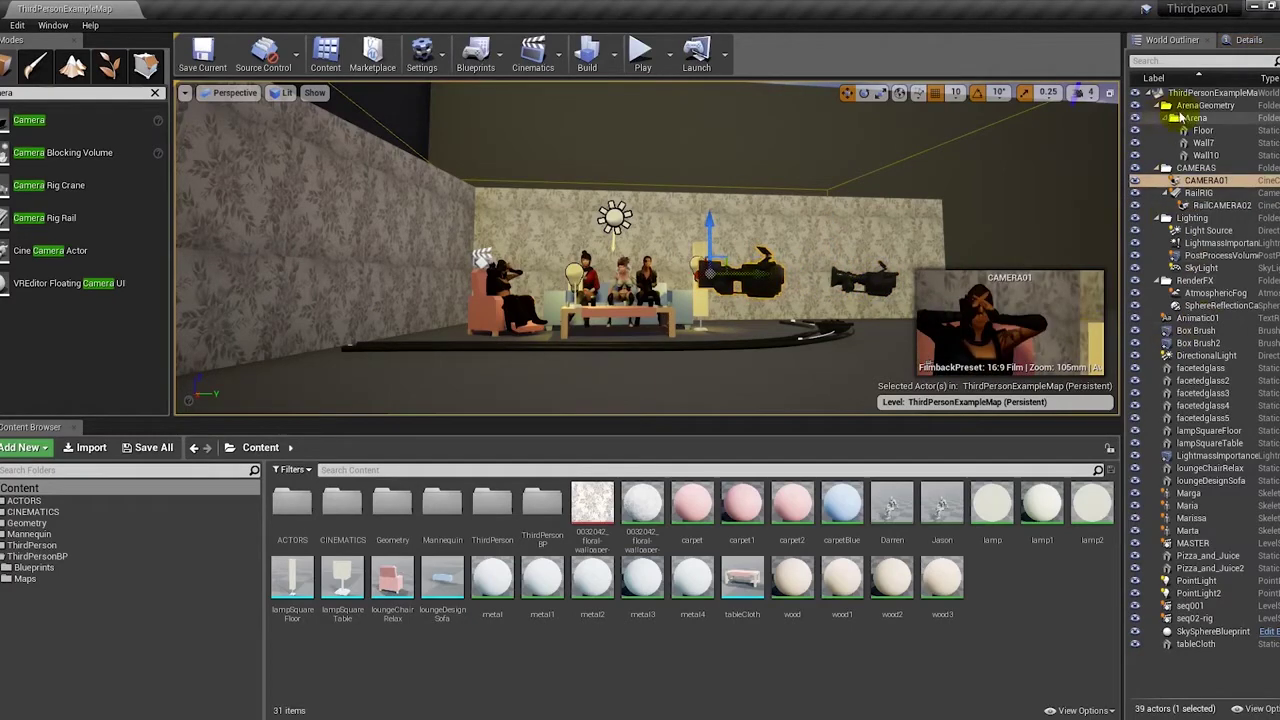
click(1248, 40)
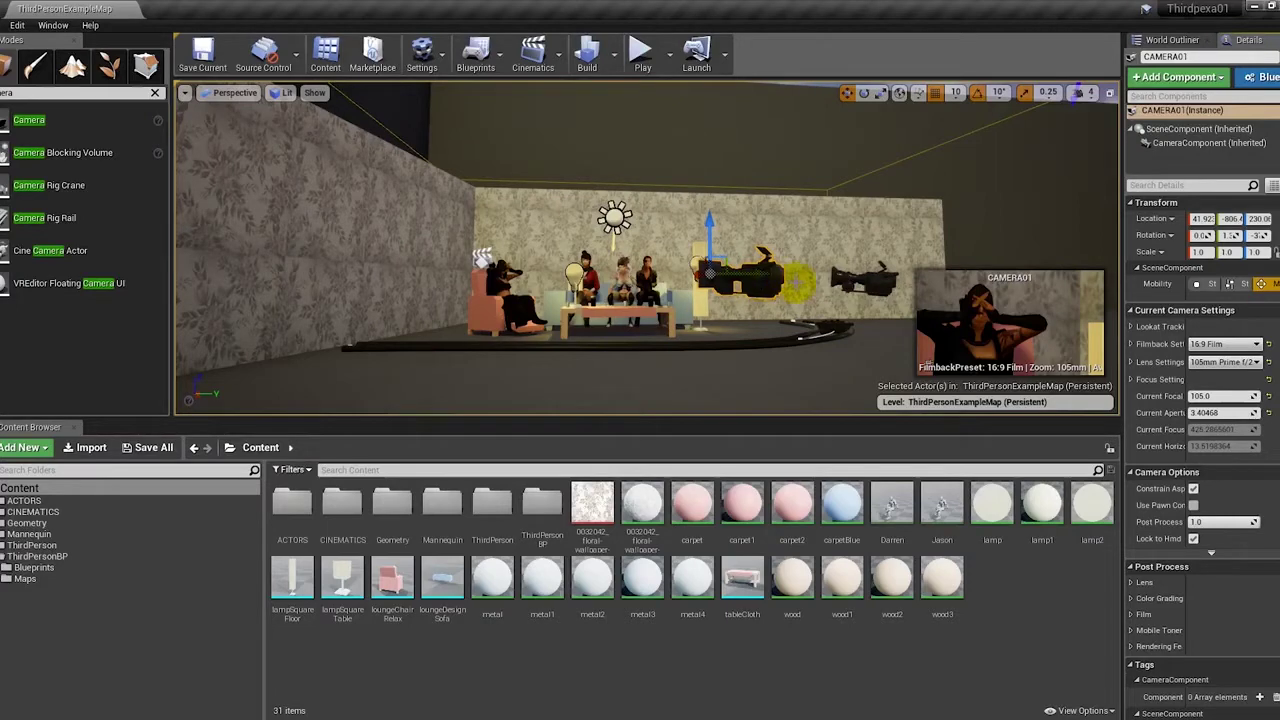
Restore the four-pane layout, then maximize the perspective view with the wall and floor selected
click(1110, 95)
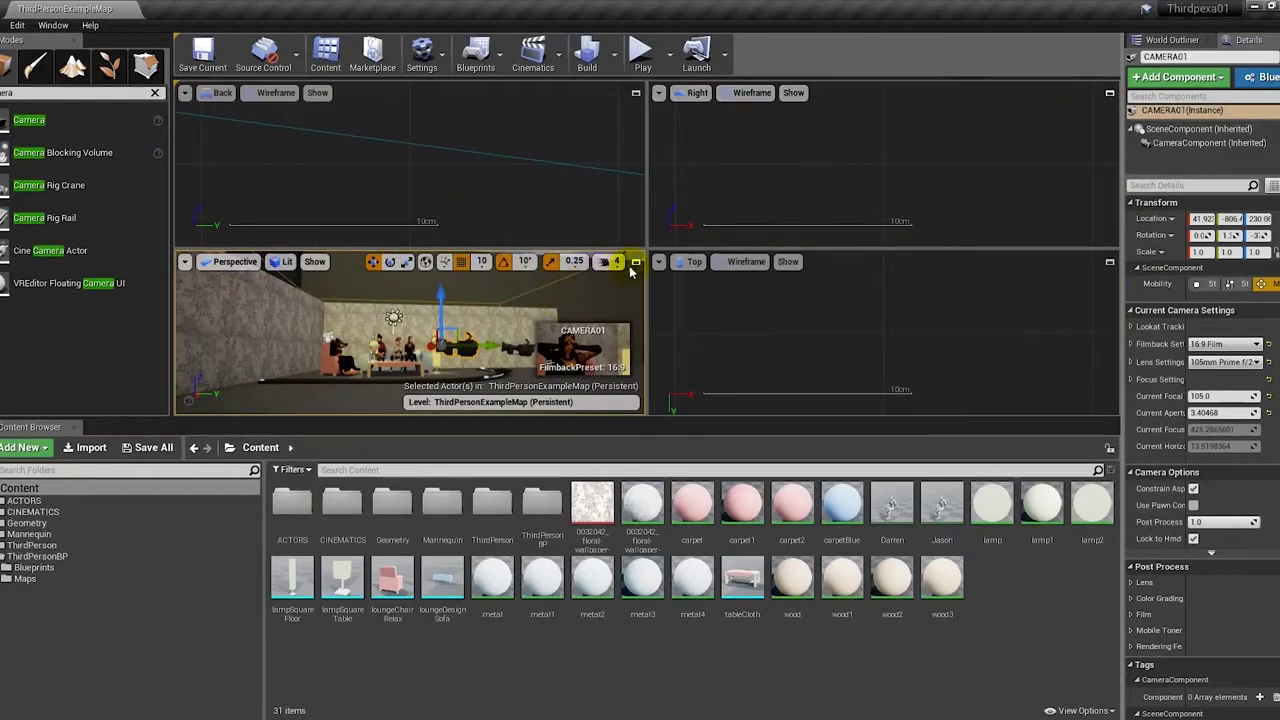
click(580, 290)
click(636, 261)
click(558, 332)
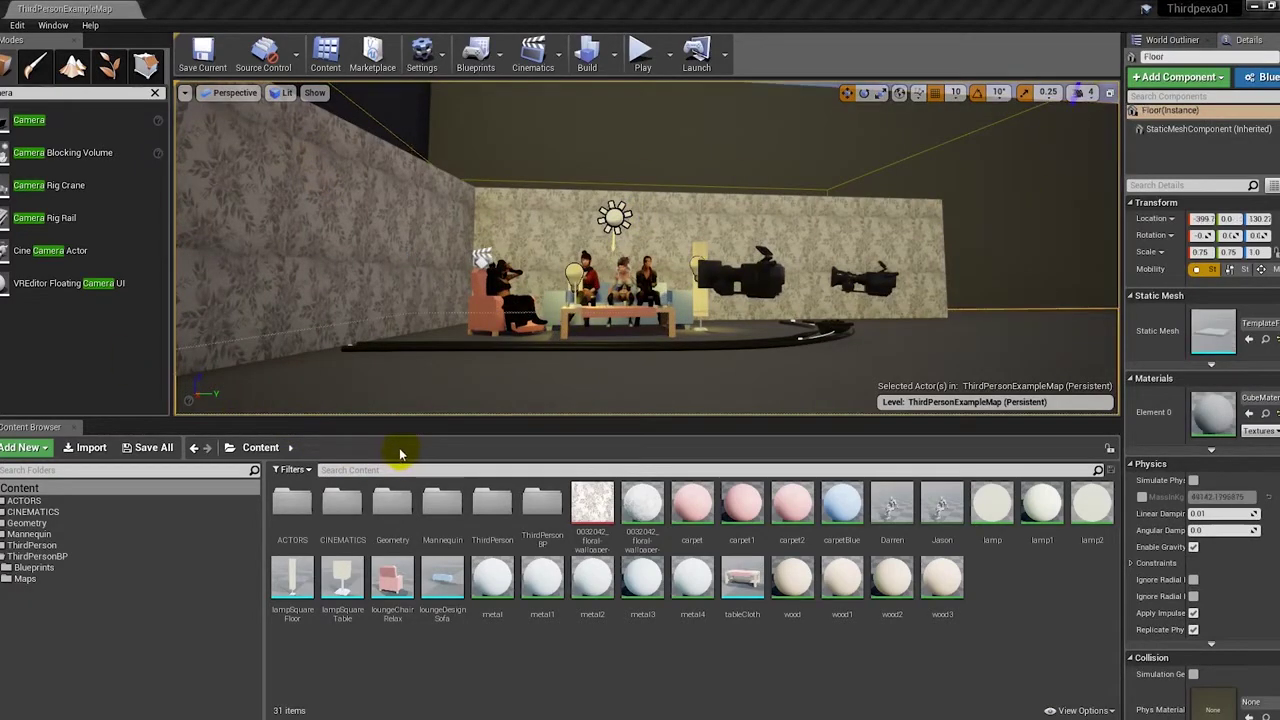
Switch to the Two Panes side-by-side layout and set the left pane to Perspective
click(186, 94)
mouse_move(304, 364)
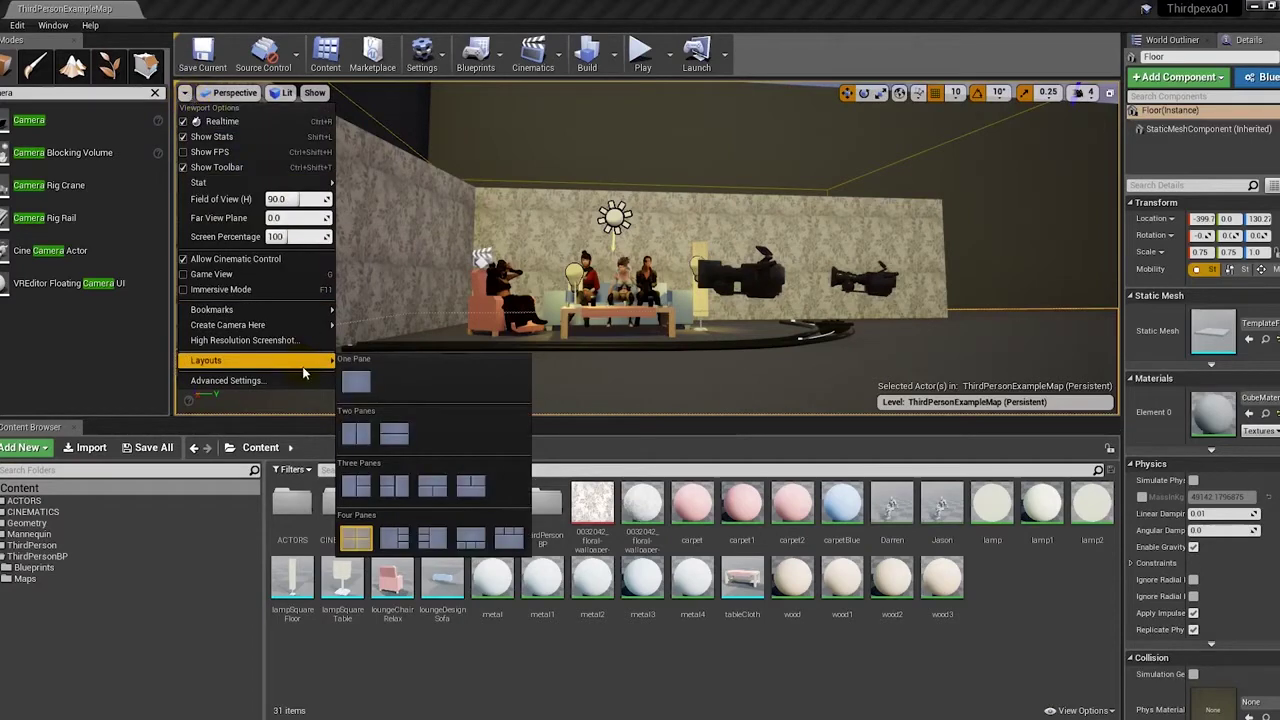
click(356, 436)
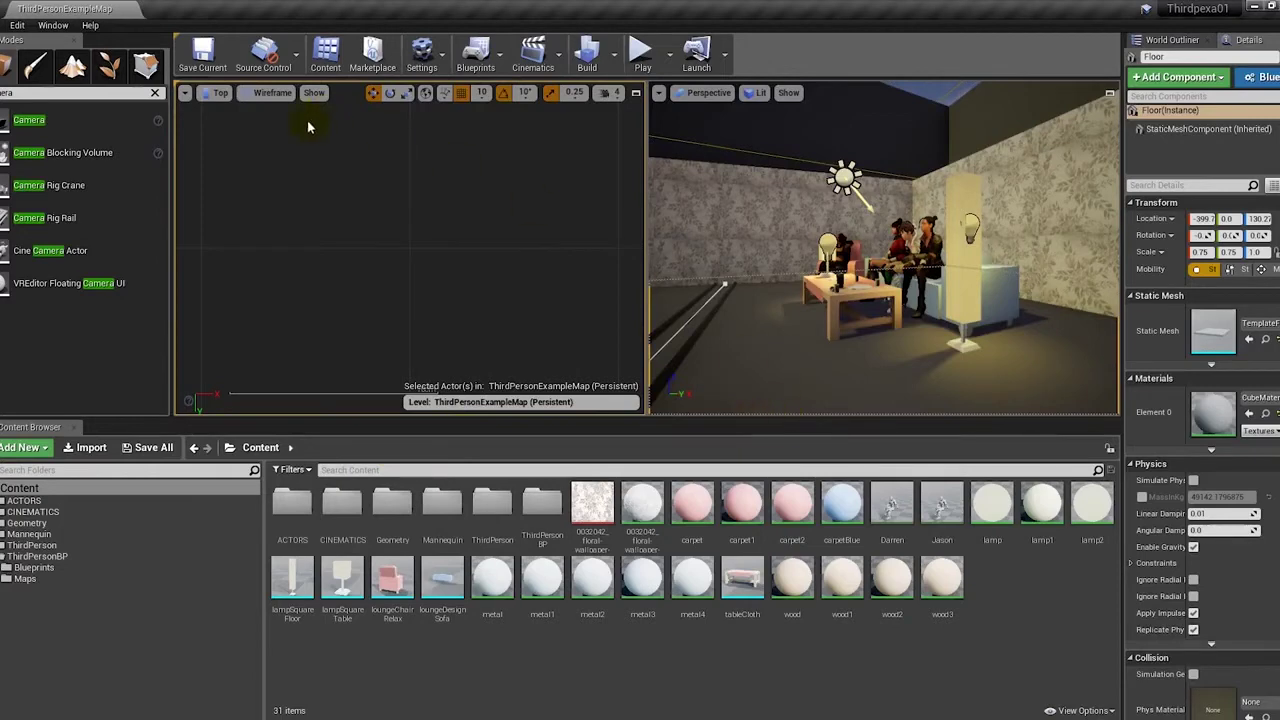
click(246, 154)
click(222, 91)
click(228, 112)
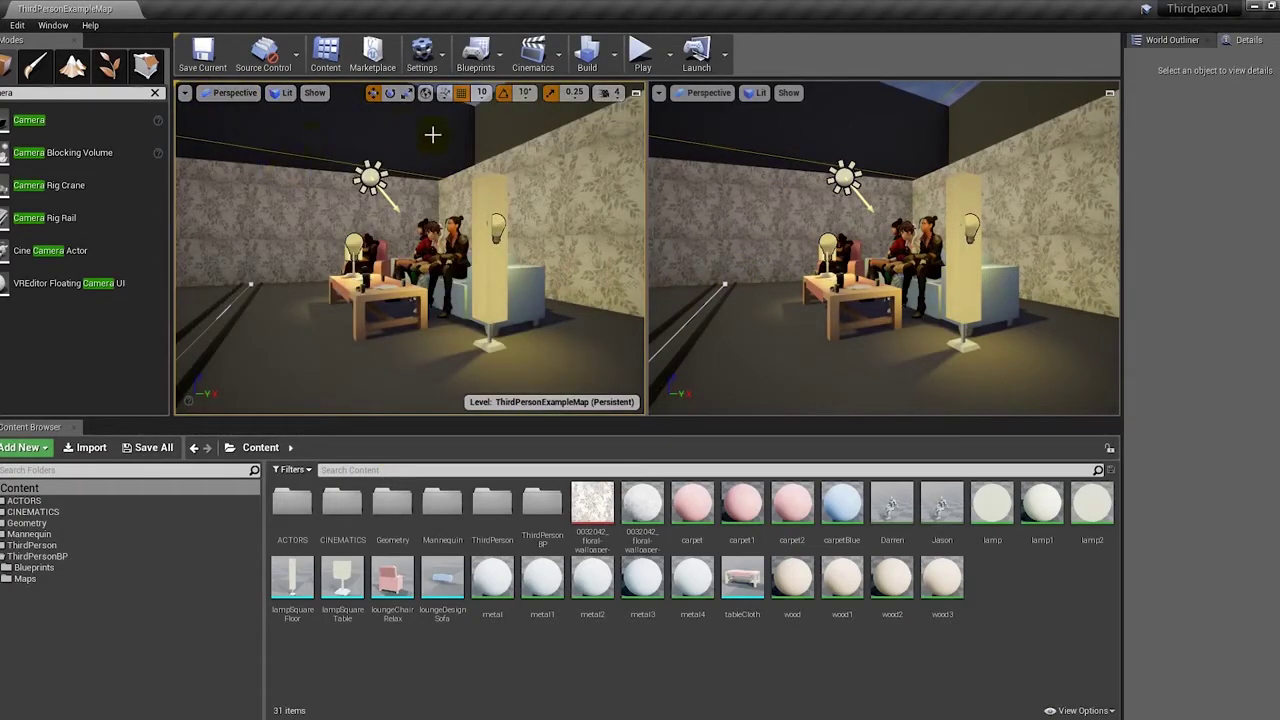
Make the right pane a Cinematic Viewport and widen it with the splitter
click(247, 95)
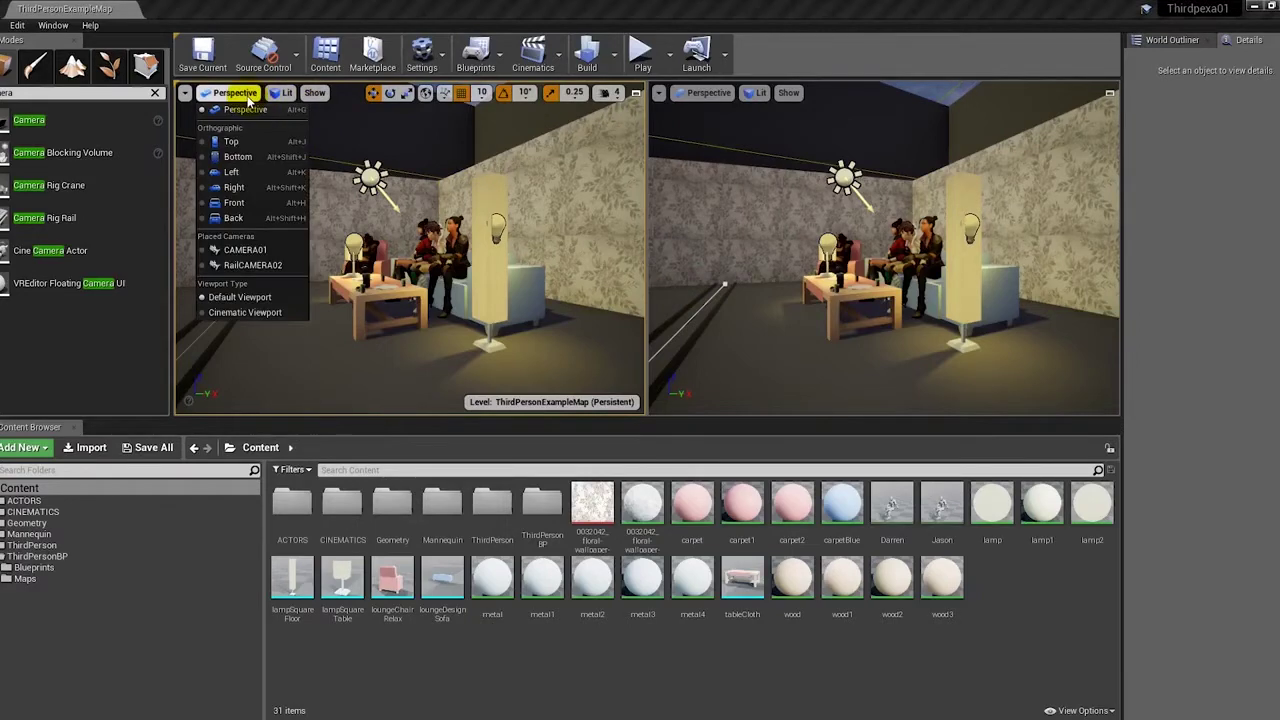
click(709, 92)
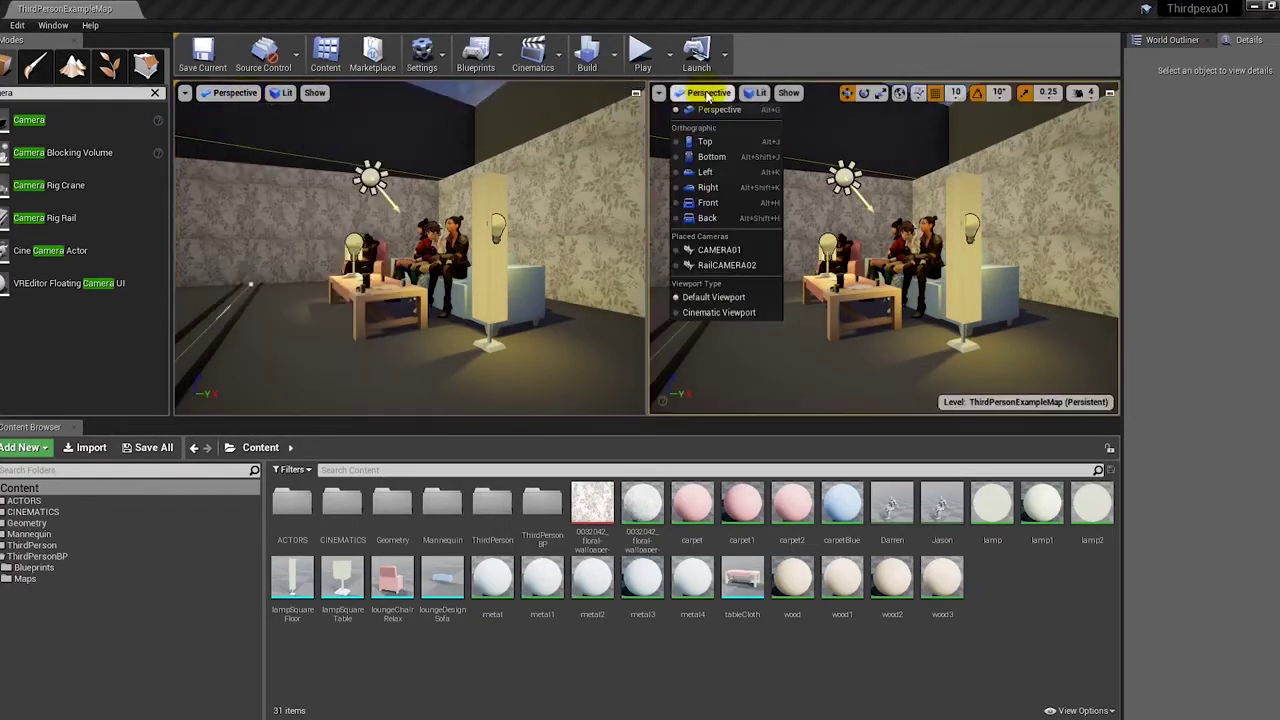
click(718, 313)
drag(648, 343, 531, 330)
Add a 3x3 composition grid and 95% Action Safe frame, then fly the left view near the sofa
click(1092, 96)
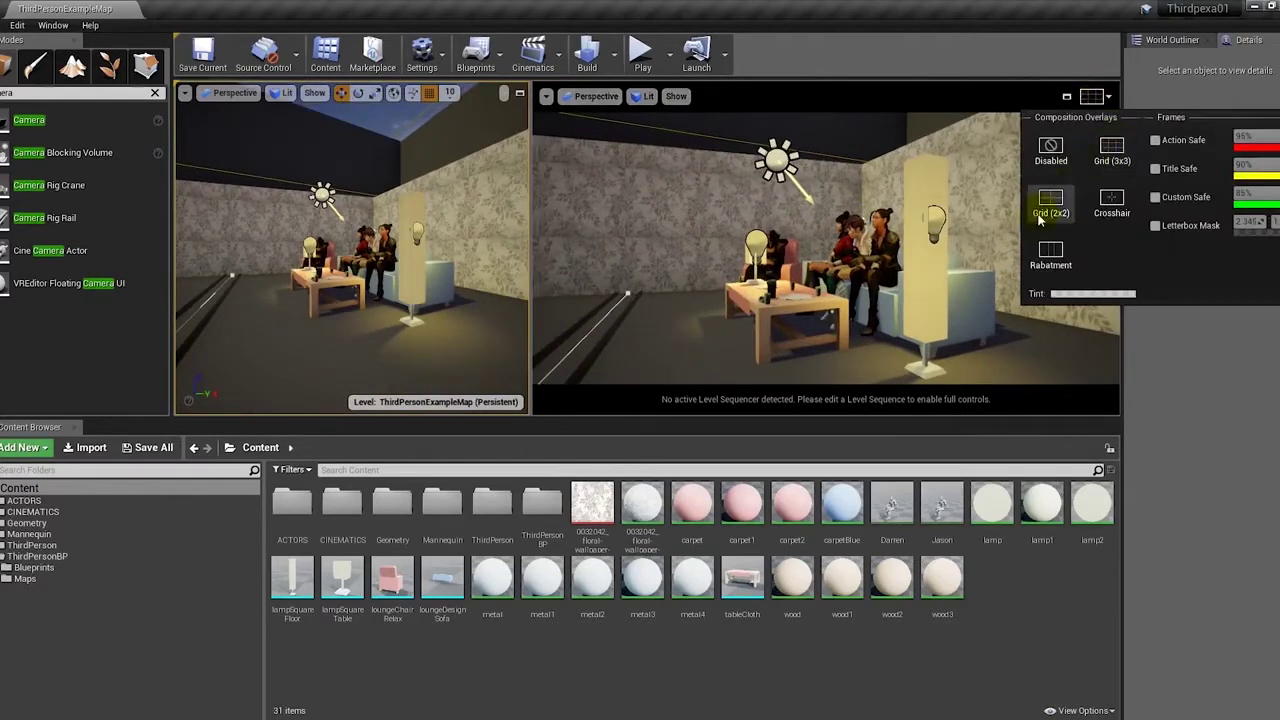
click(1114, 152)
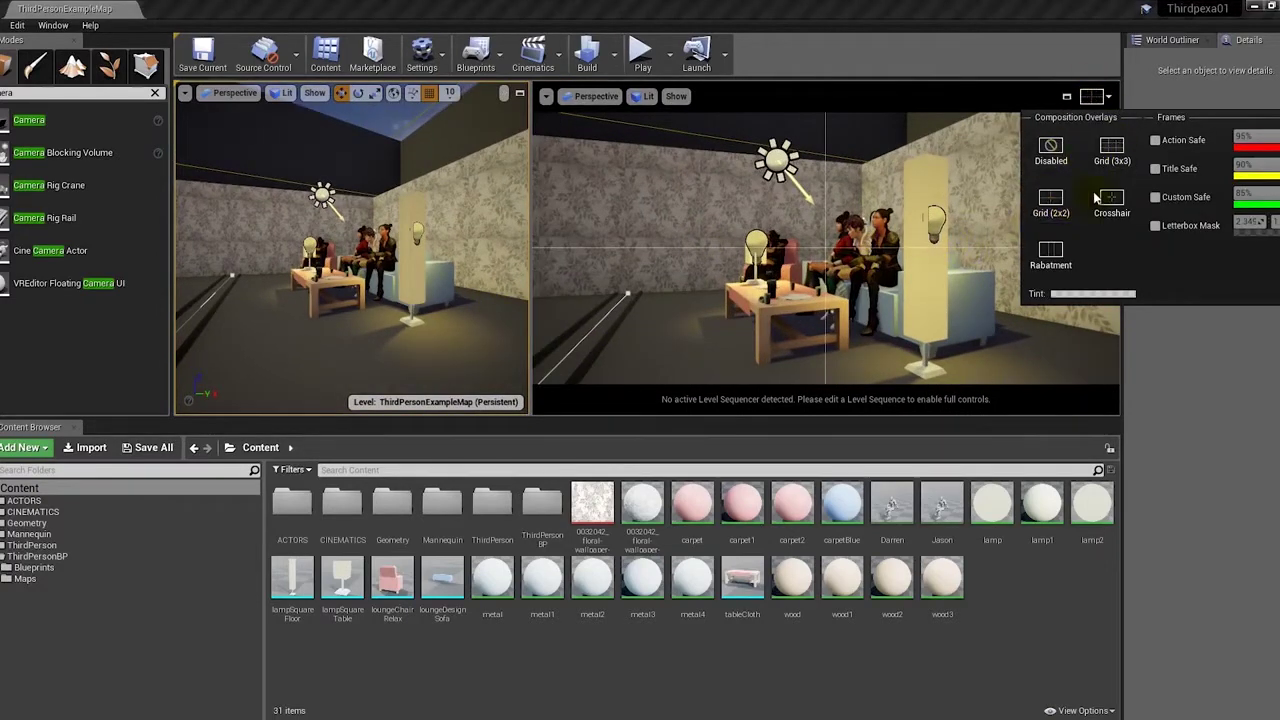
click(1117, 157)
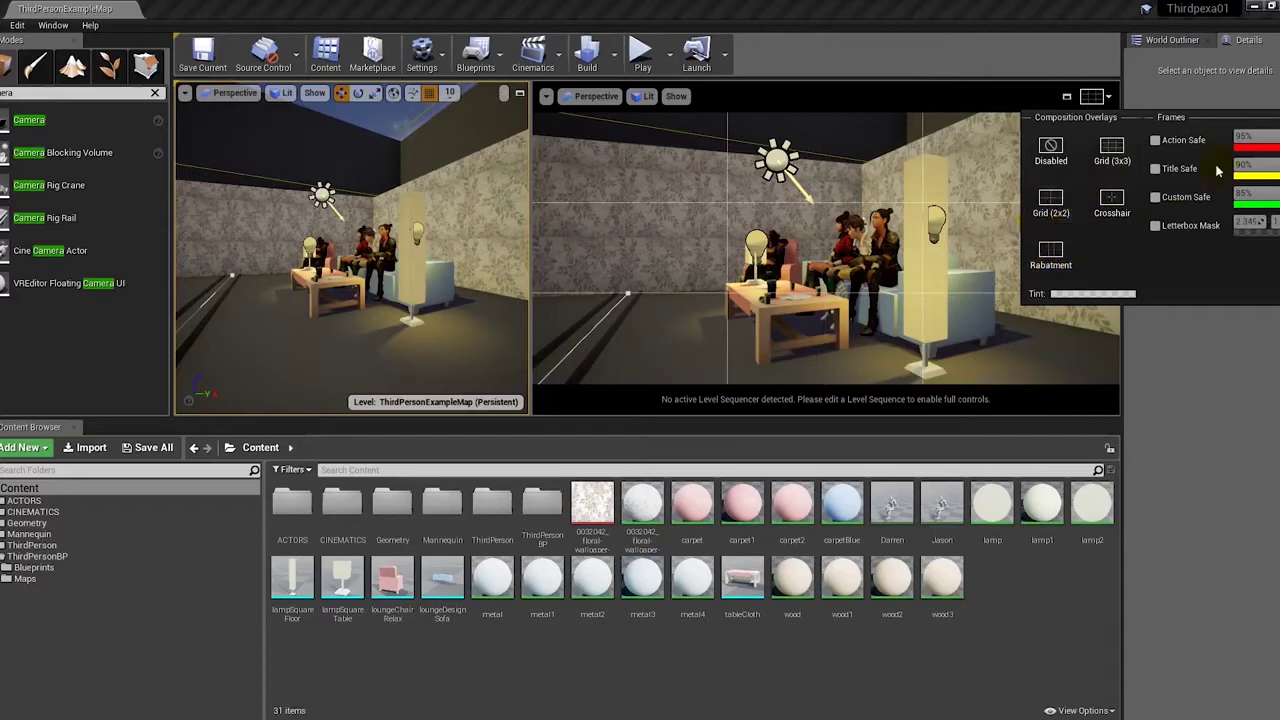
click(1156, 142)
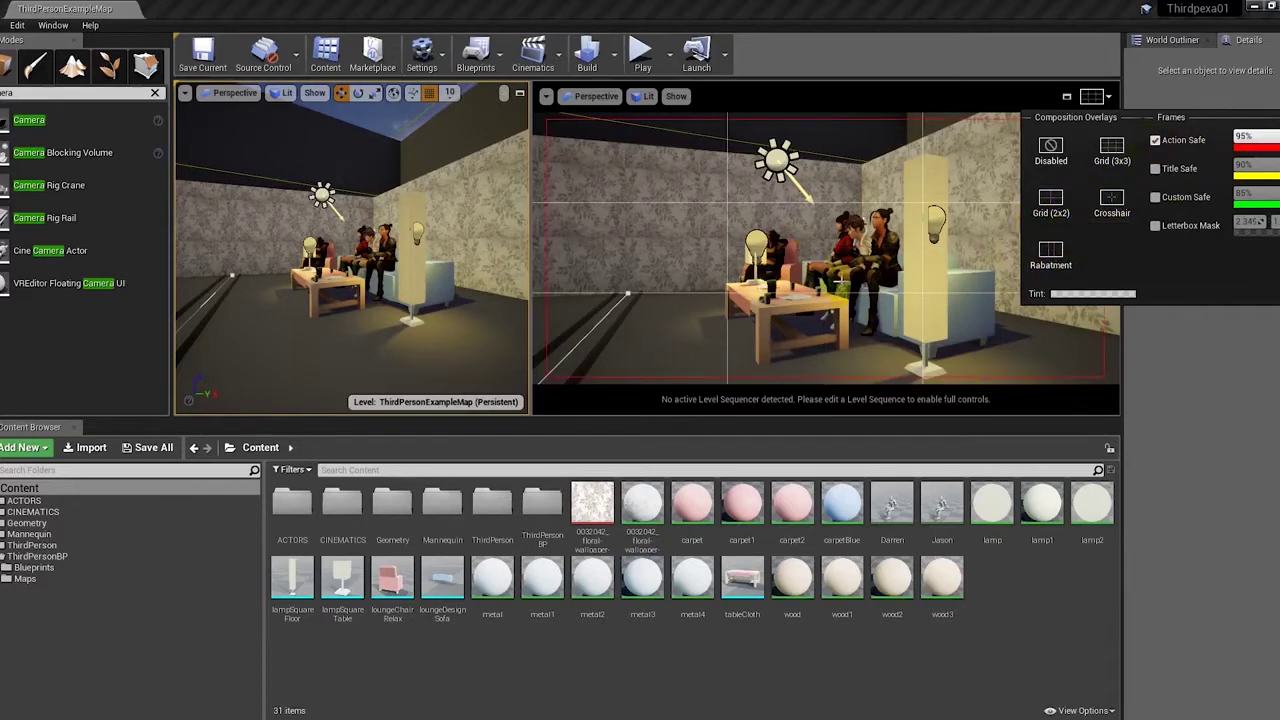
click(434, 297)
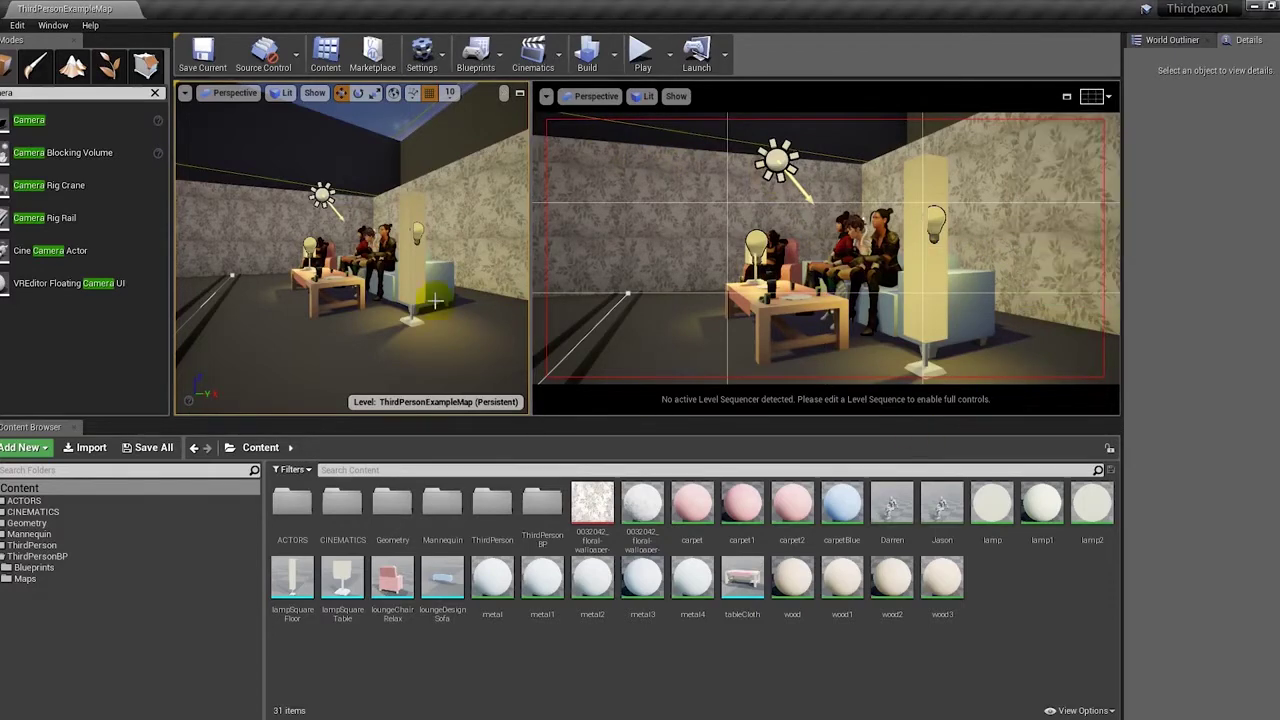
right_drag(434, 297, 380, 285)
right_drag(466, 260, 466, 260)
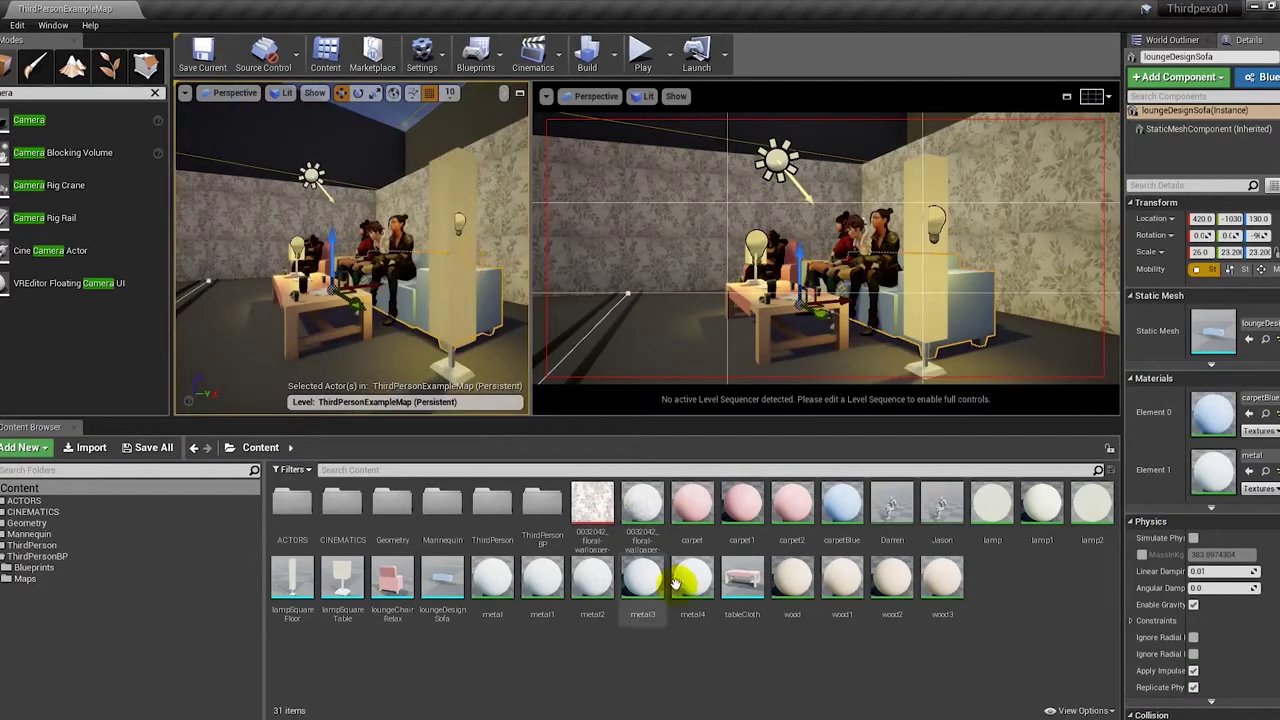
Browse the Cinematics toolbar list and the CINEMATICS folder, then return to the root Content folder
right_click(995, 608)
mouse_move(1045, 597)
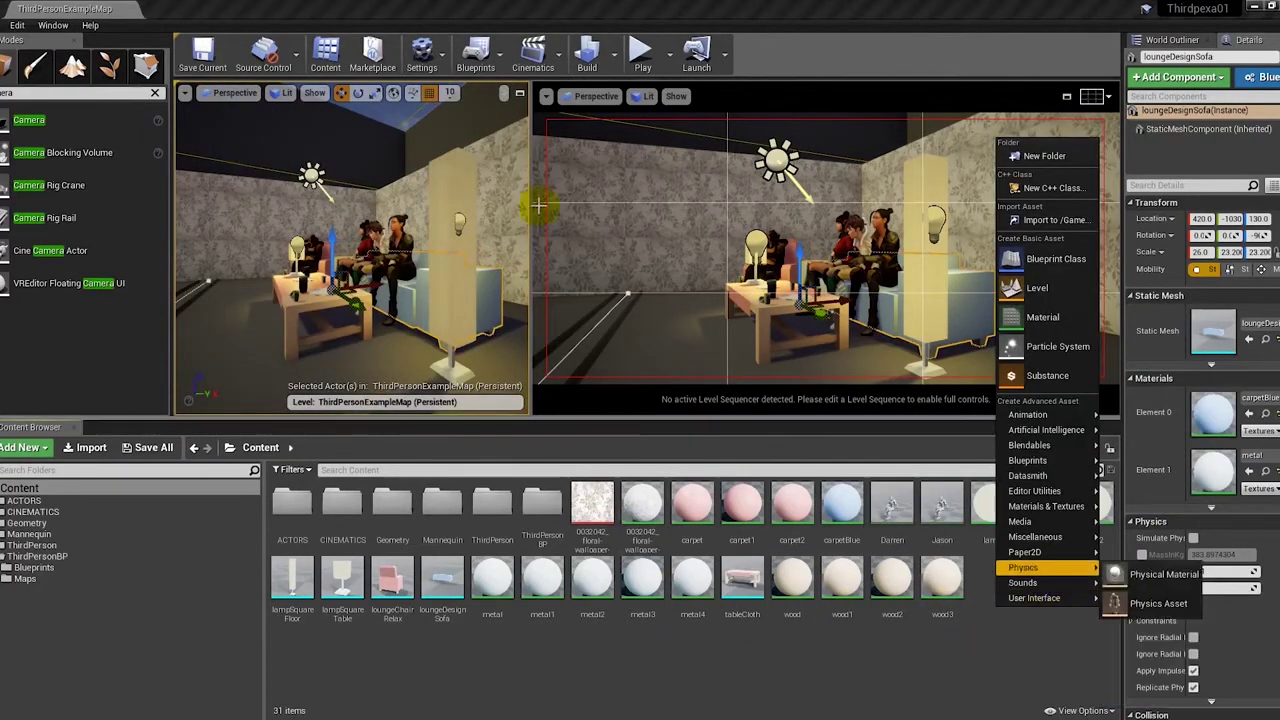
click(533, 55)
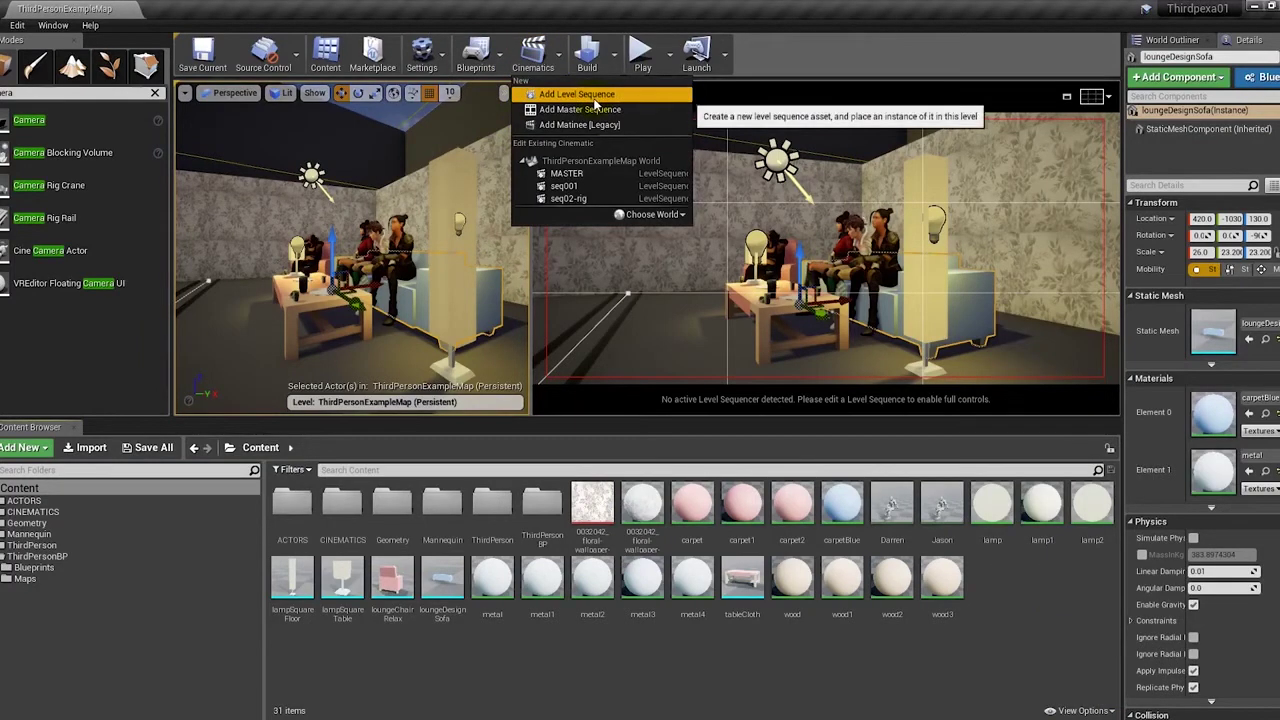
click(70, 513)
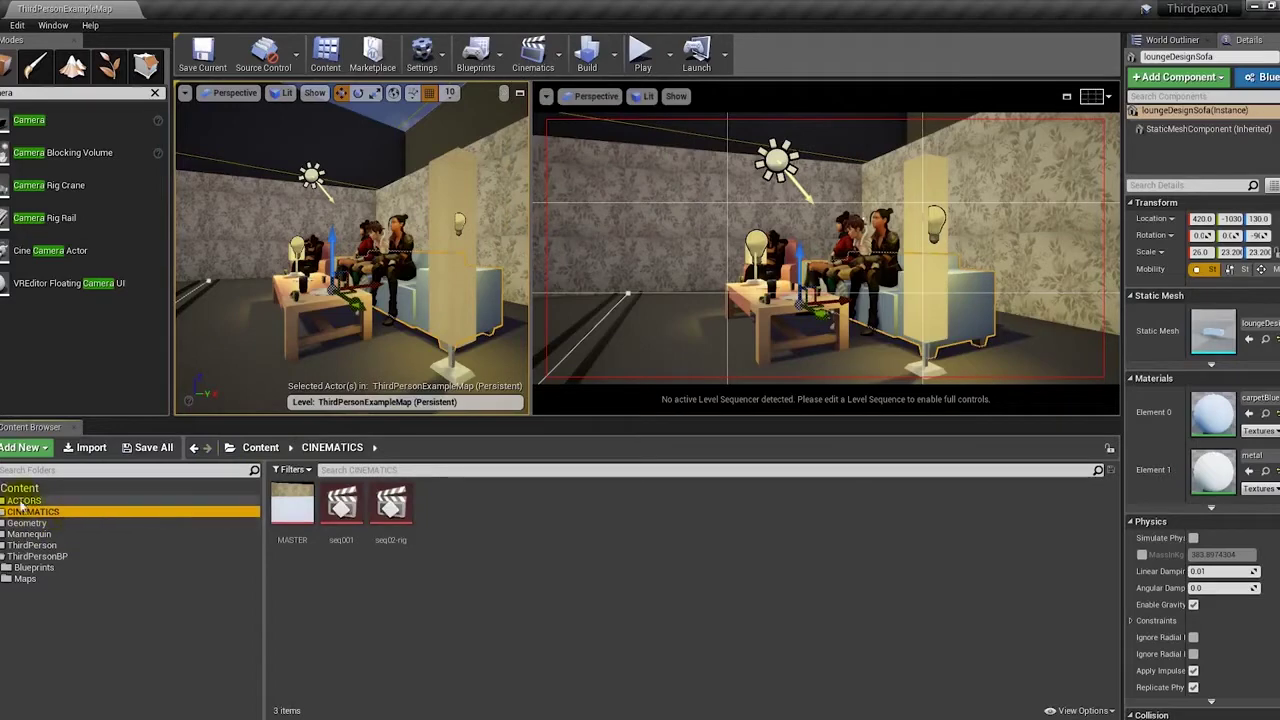
click(44, 489)
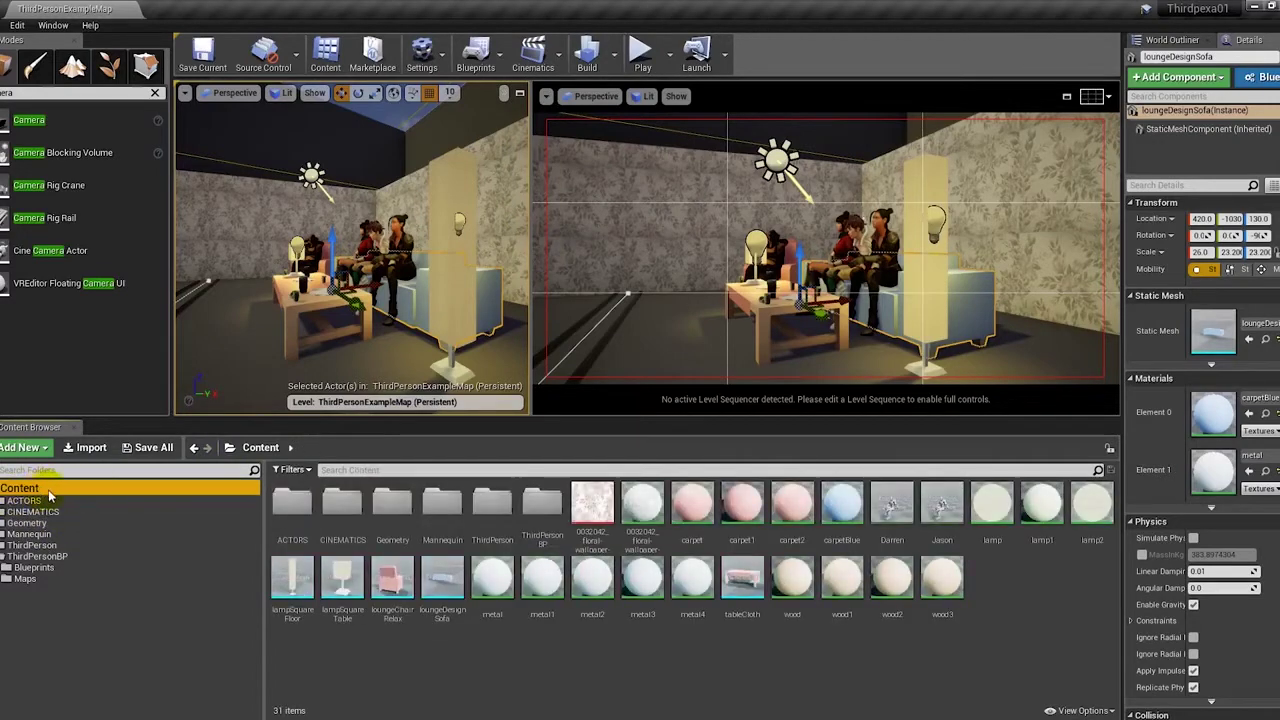
Choose Add Level Sequence from the Cinematics toolbar to get the NewLevelSequence save dialog
right_click(1020, 590)
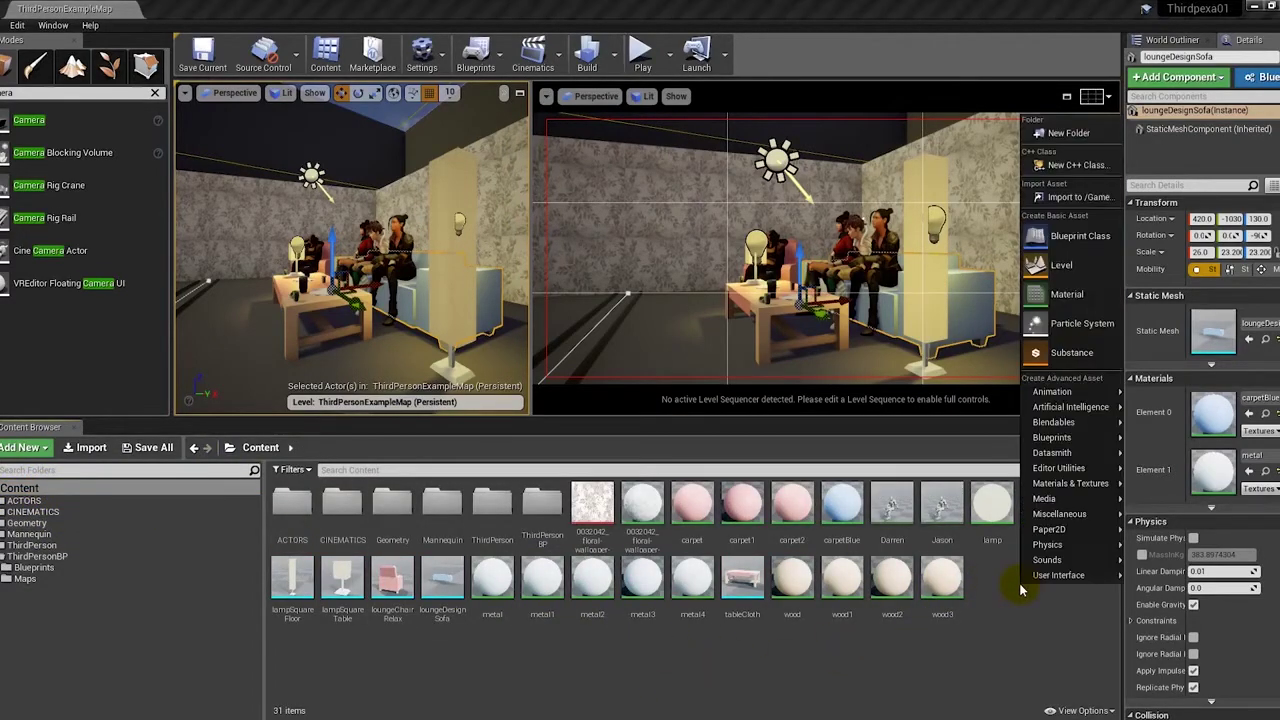
mouse_move(1042, 562)
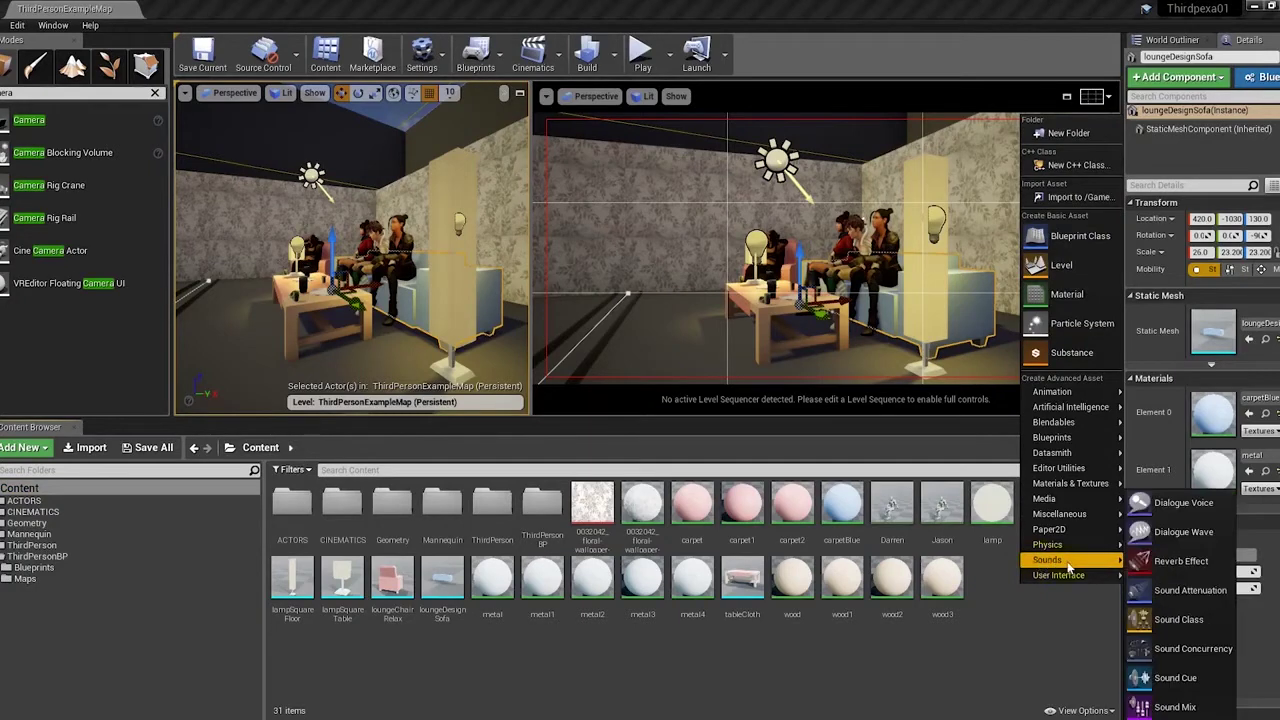
click(547, 57)
click(585, 97)
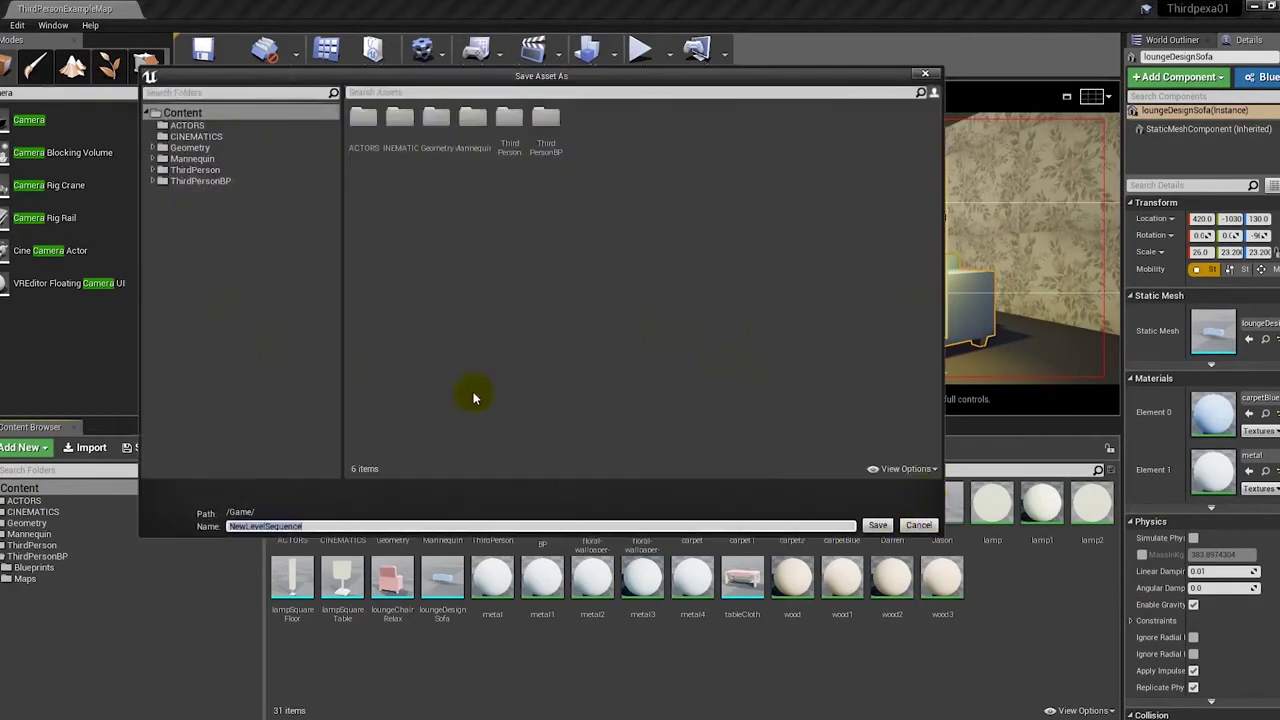
Save the level sequence as 'sequence03' and scrub its empty 30 fps timeline
text(sequence03)
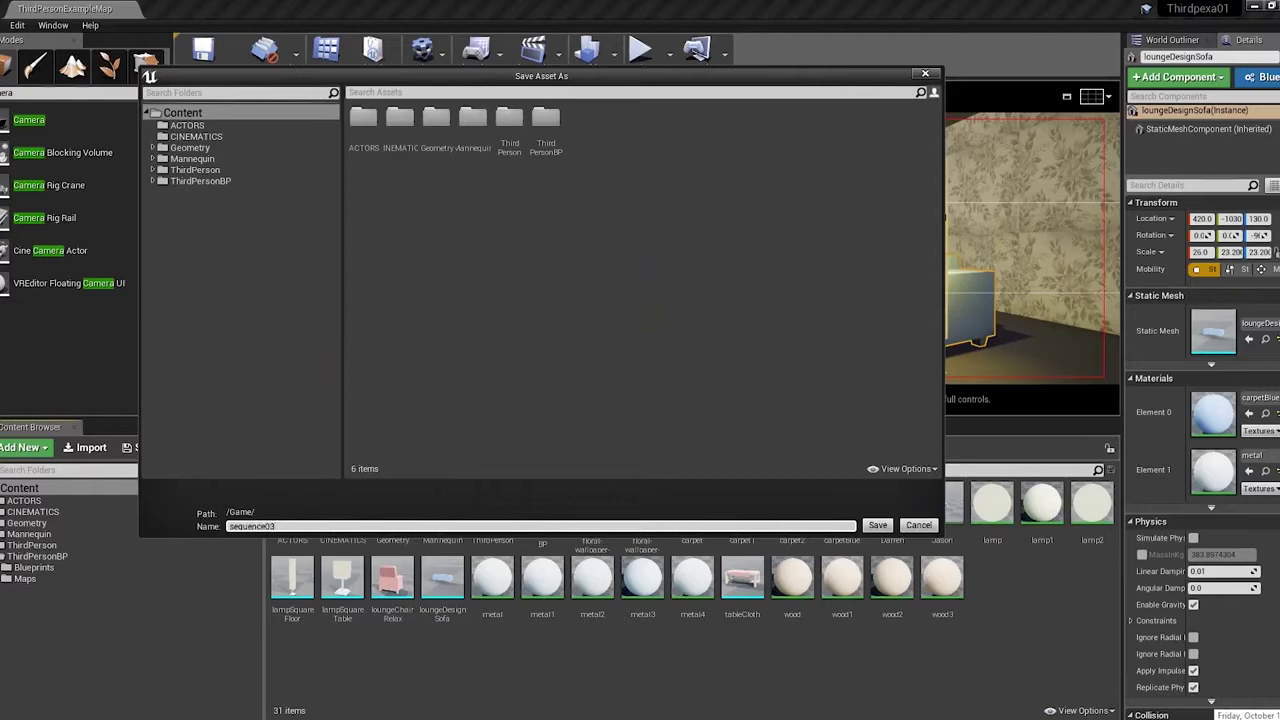
key(Return)
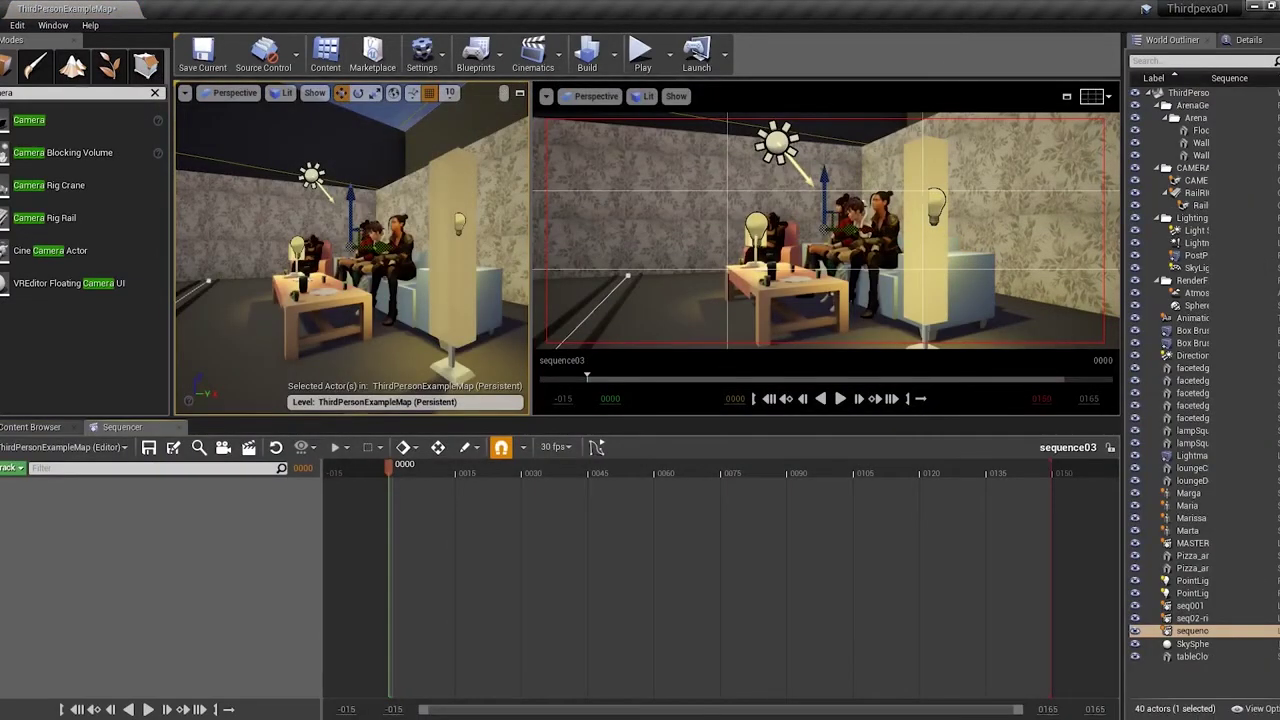
drag(391, 470, 458, 481)
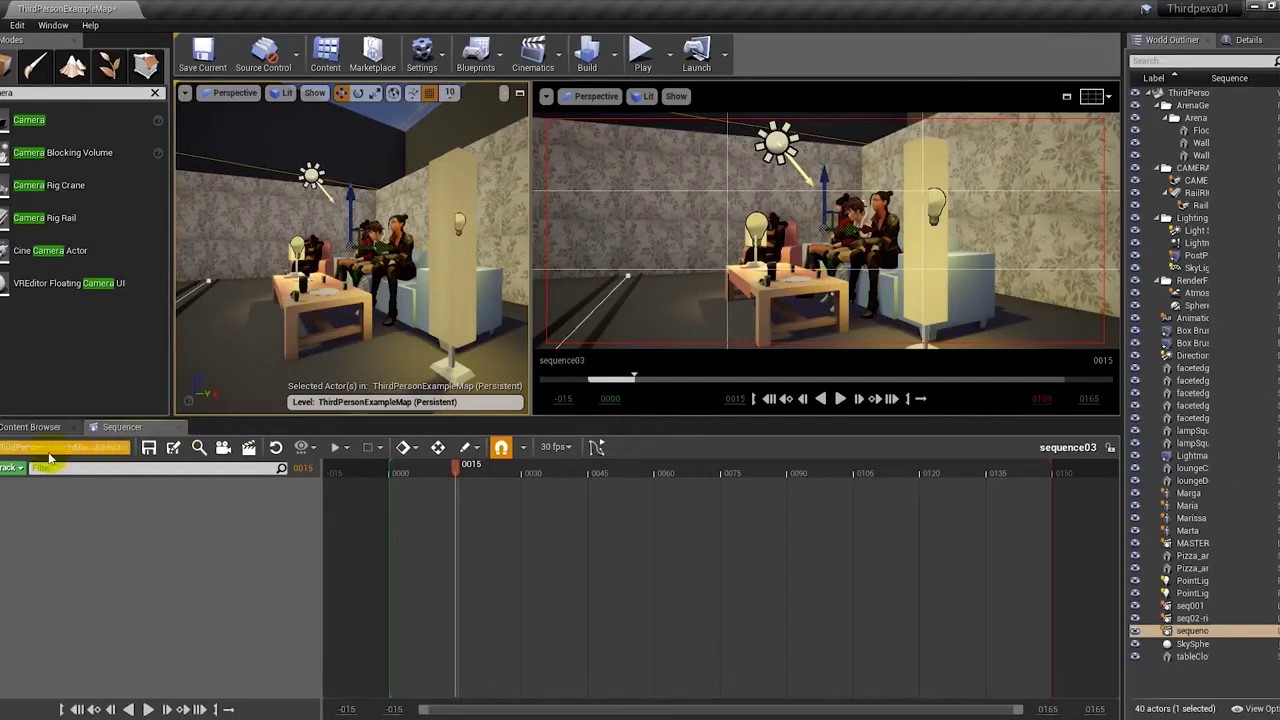
click(12, 467)
mouse_move(50, 483)
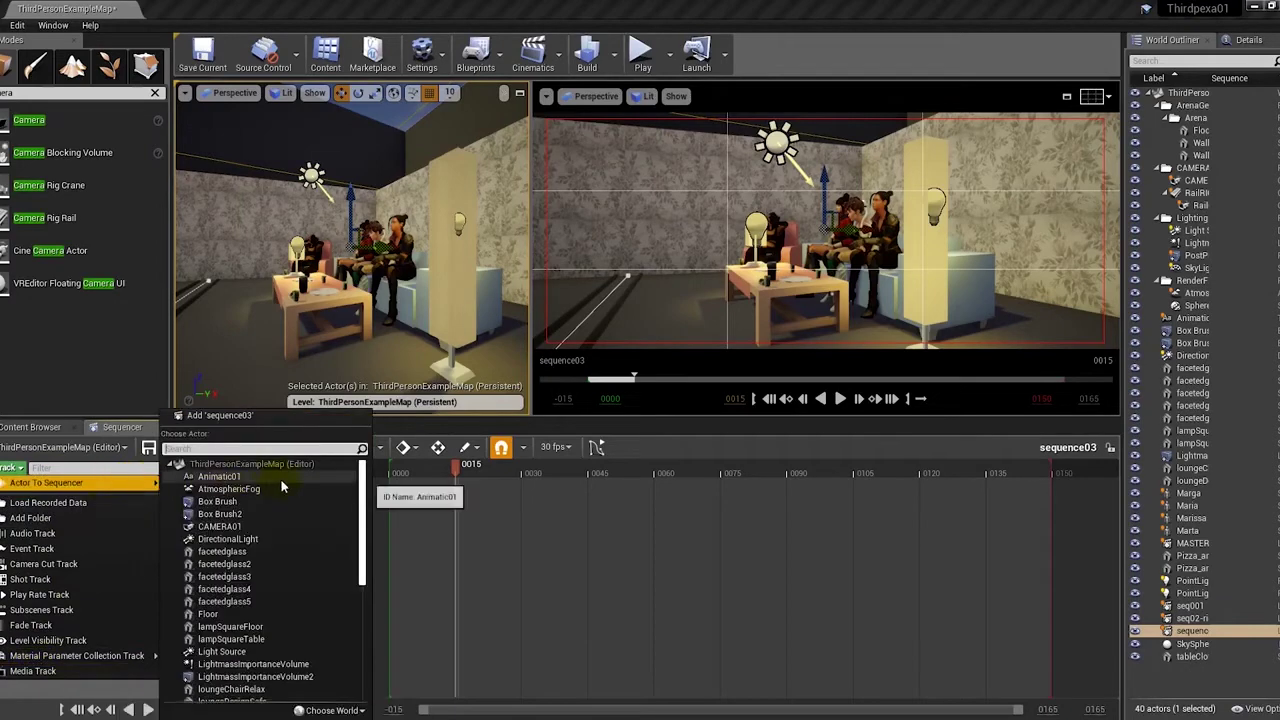
scroll(295, 498, down, 5)
scroll(295, 498, down, 2)
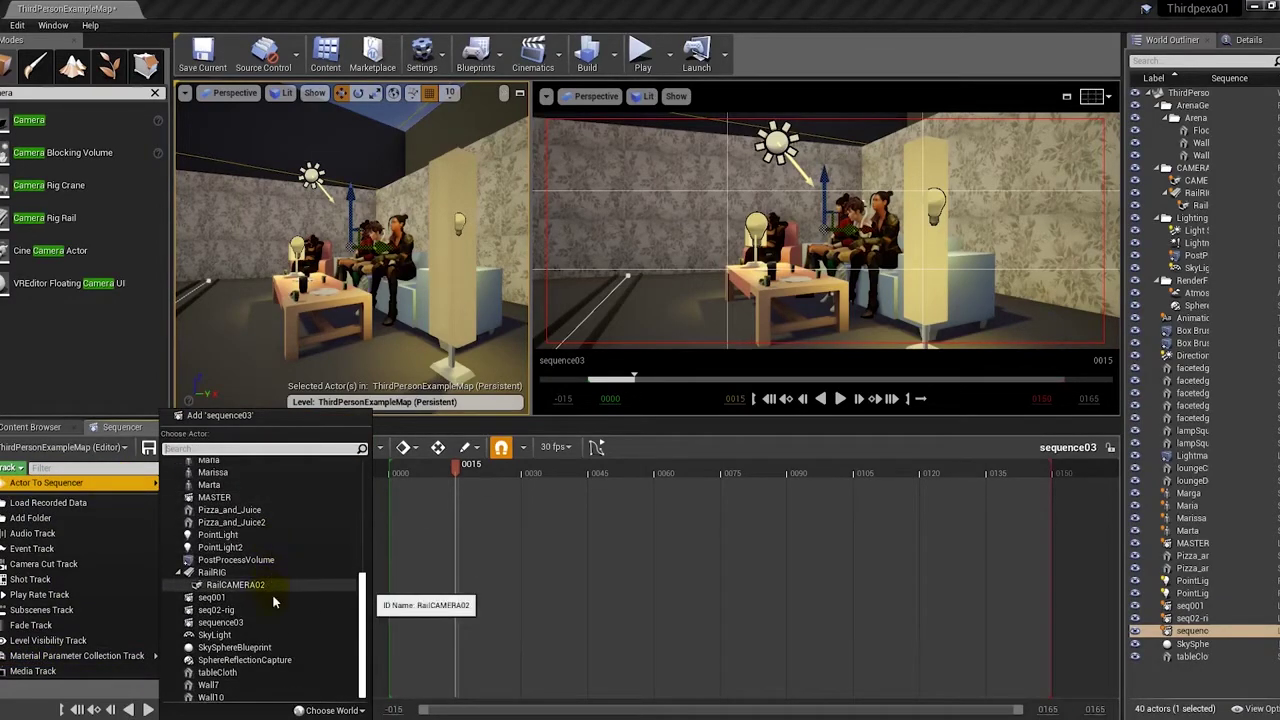
click(448, 338)
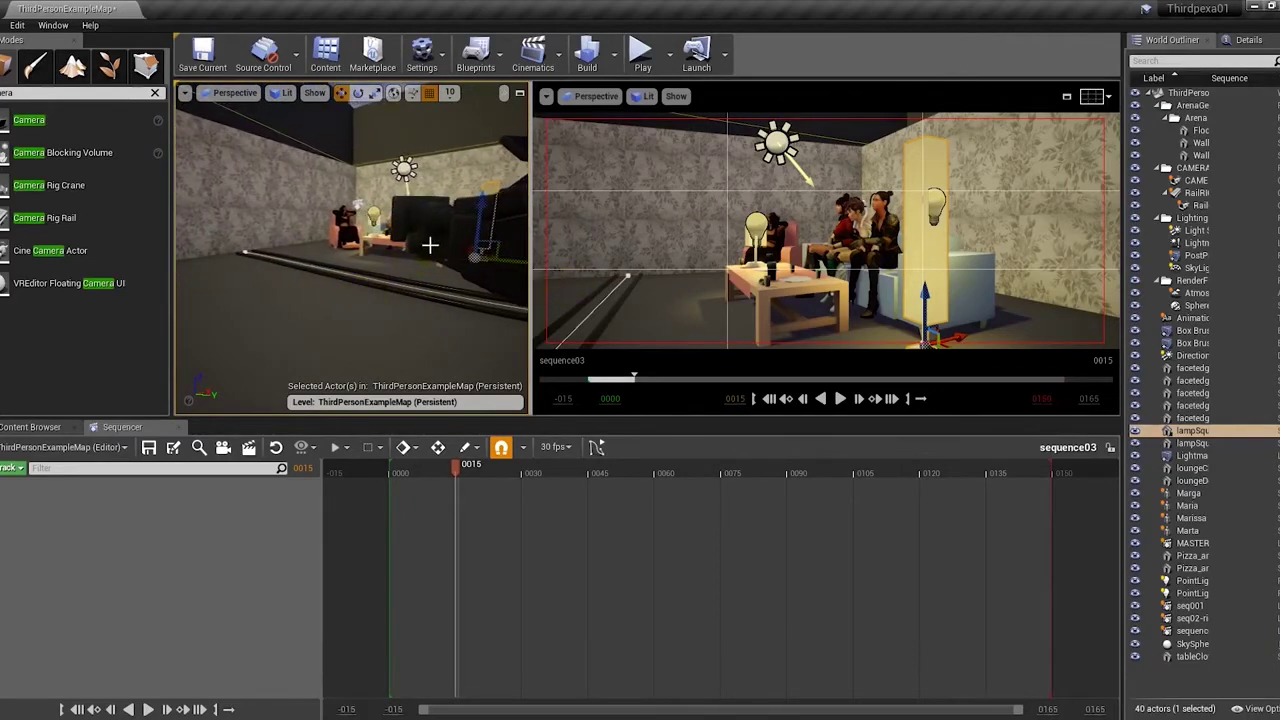
Frame the camera, select its RailRig, and hide the RailRig in the World Outliner
click(459, 226)
key(f)
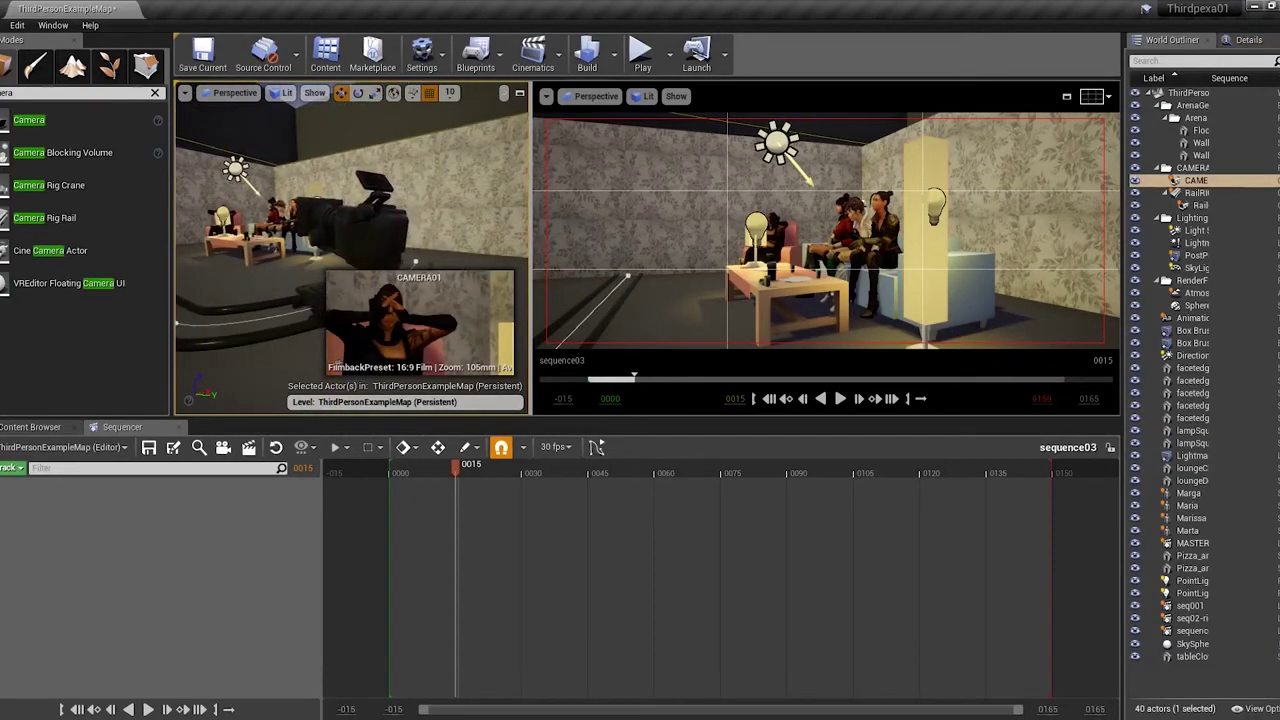
click(306, 292)
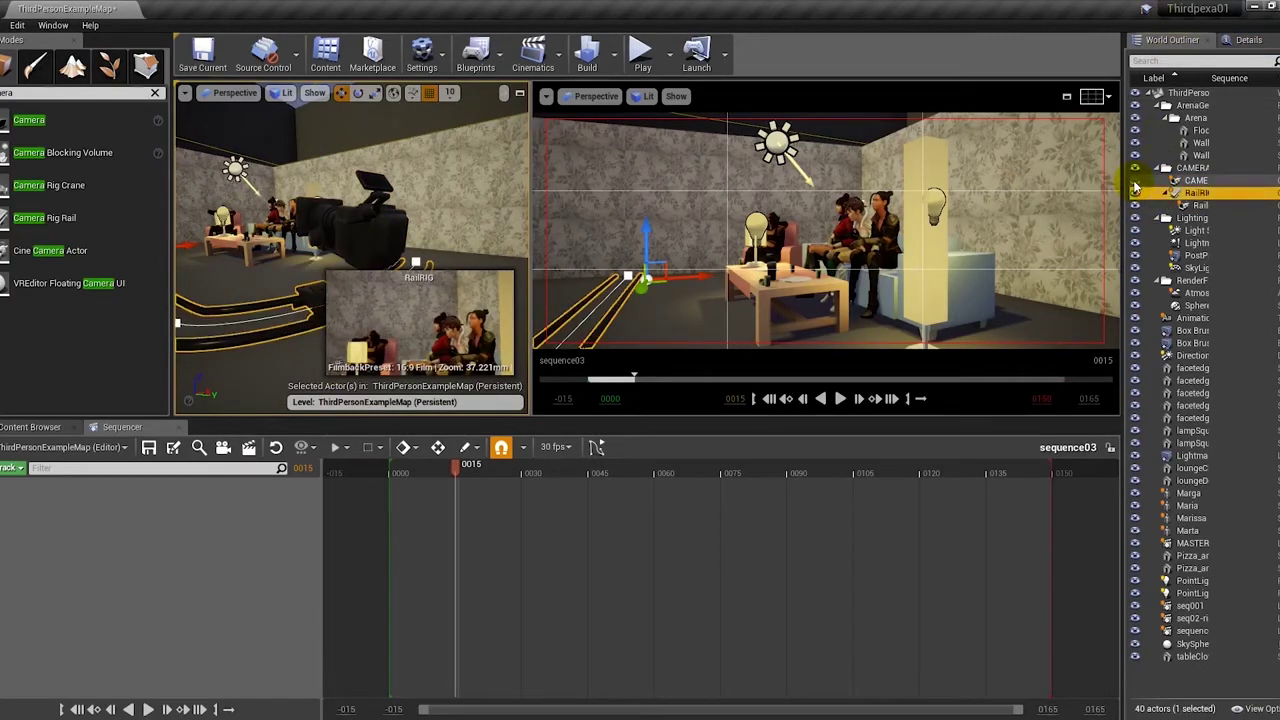
click(1135, 192)
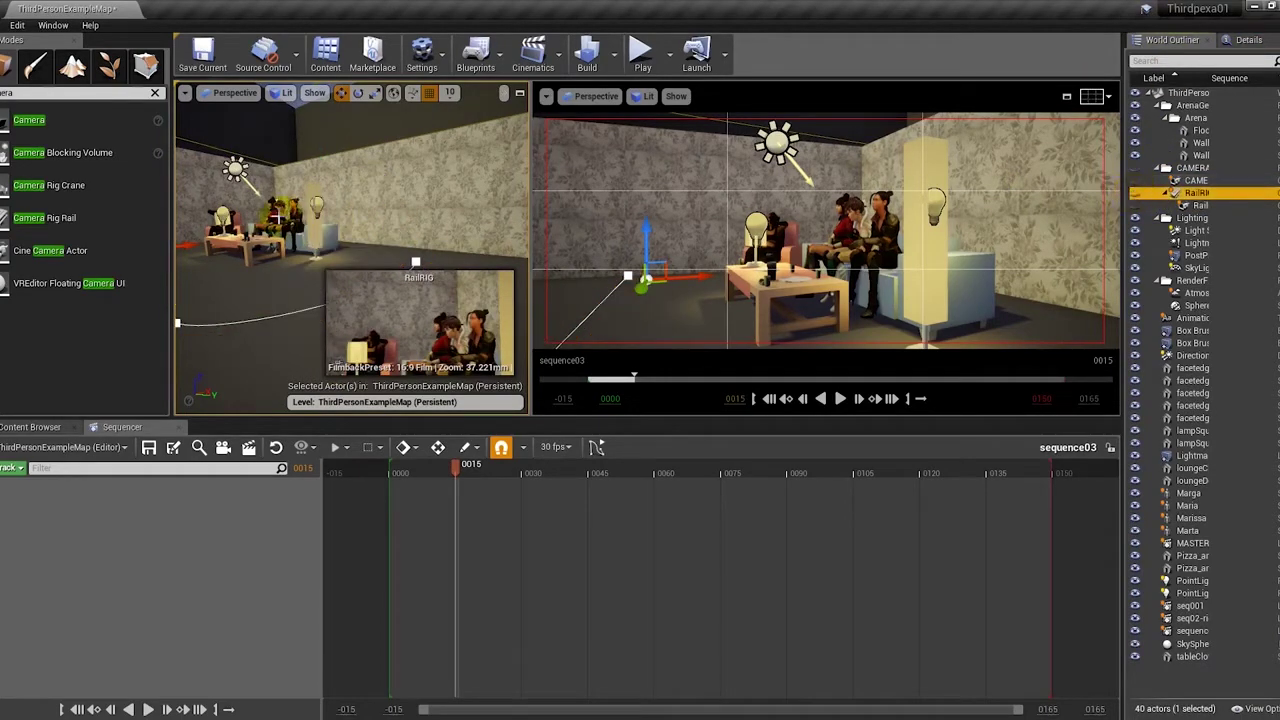
Focus the view on a seated character and select CAMERA01 to check its close shot
double_click(1140, 493)
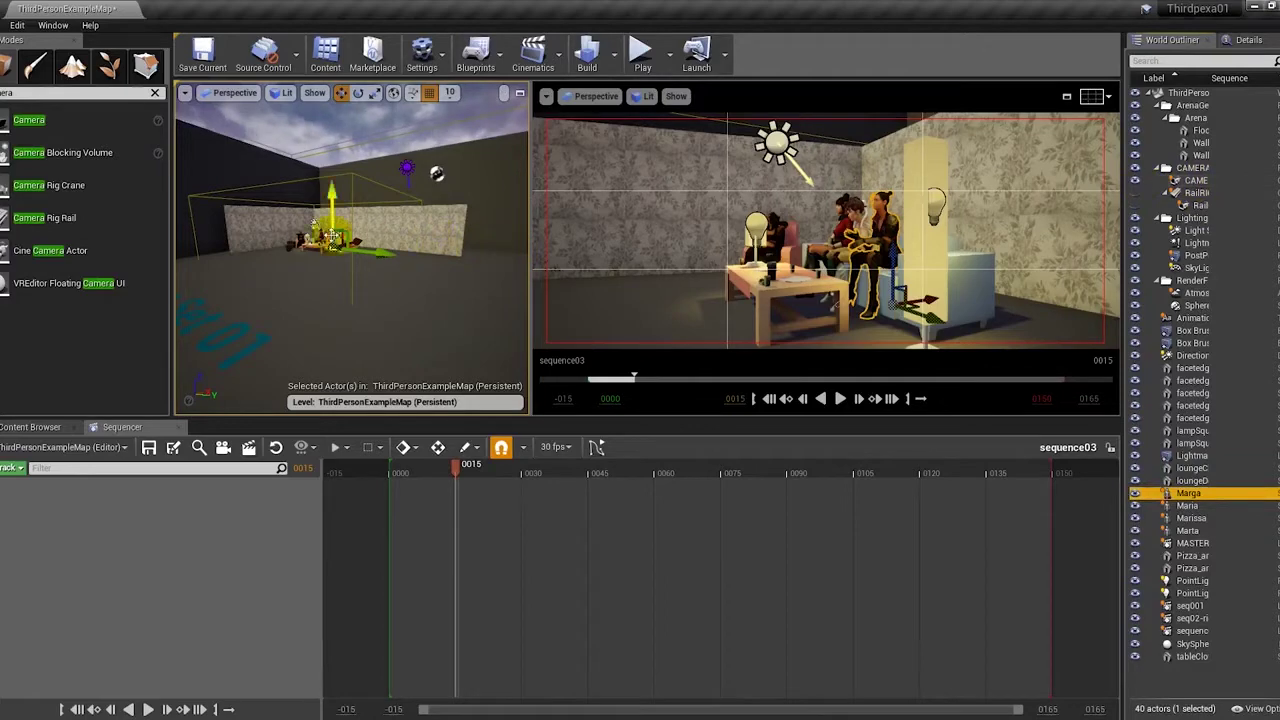
scroll(229, 254, up, 3)
click(251, 246)
right_drag(251, 246, 448, 295)
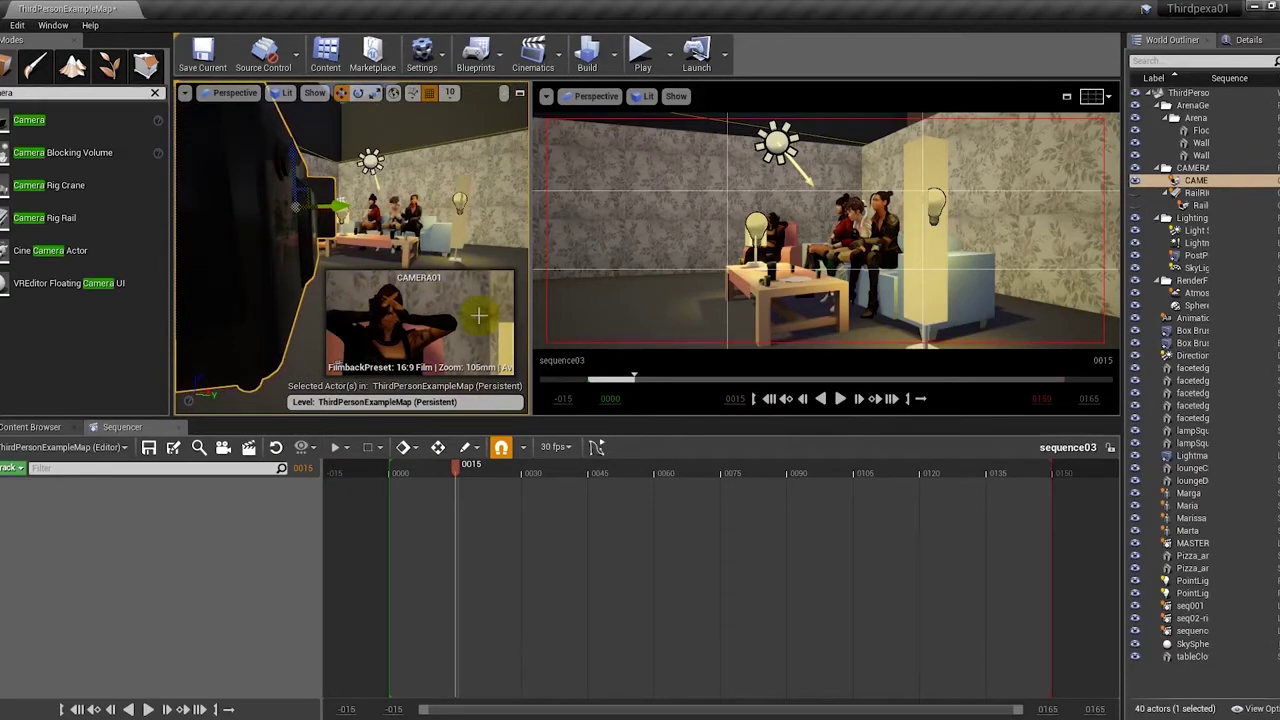
click(20, 24)
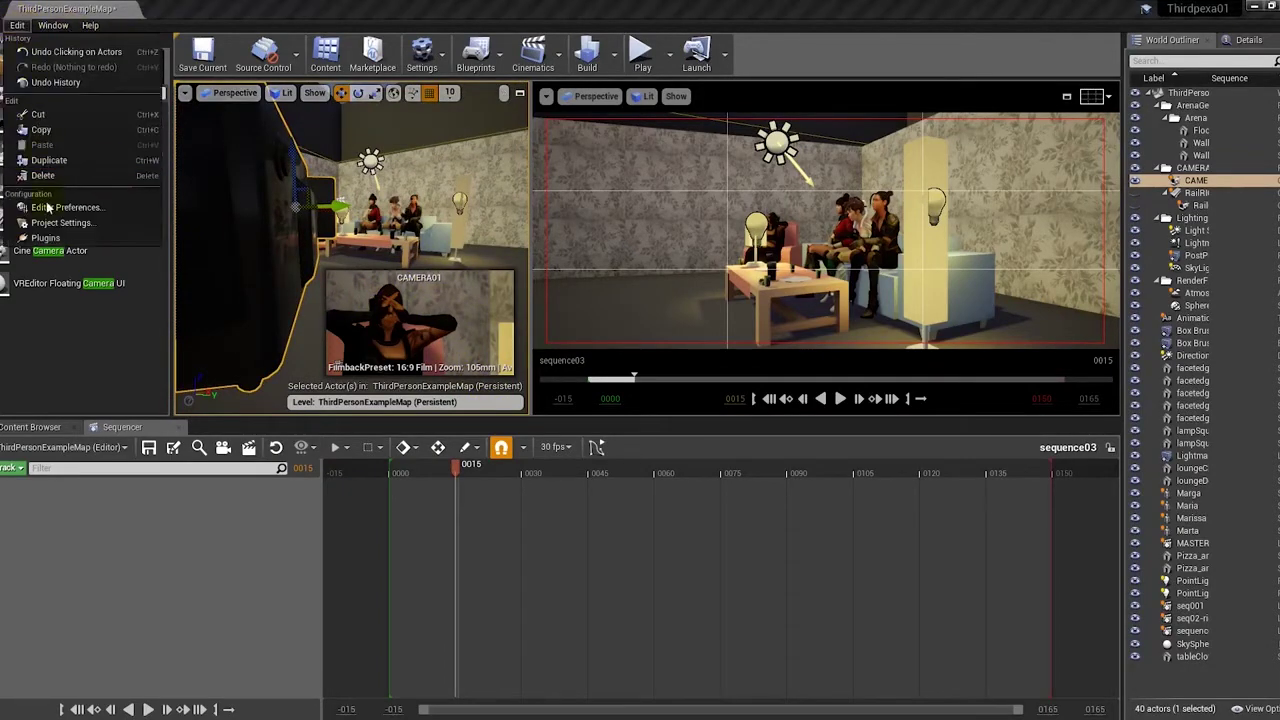
Open Editor Preferences and scroll through the general settings
click(87, 209)
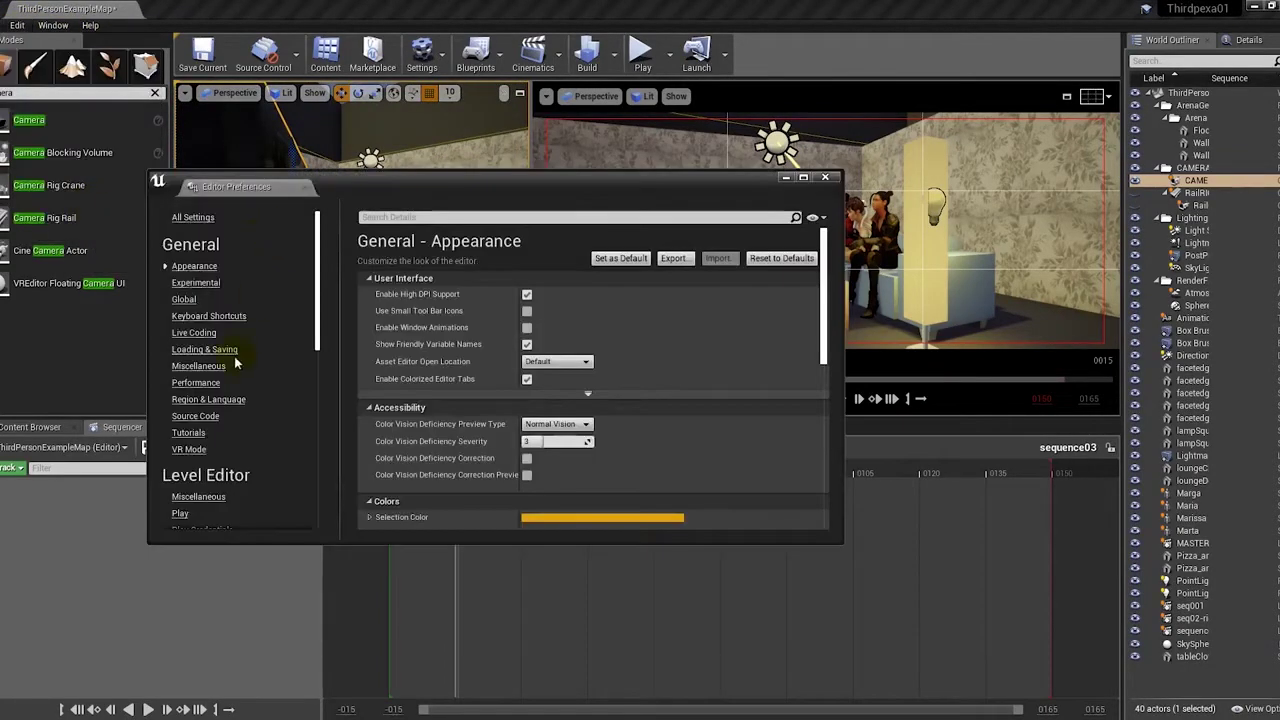
scroll(268, 390, down, 5)
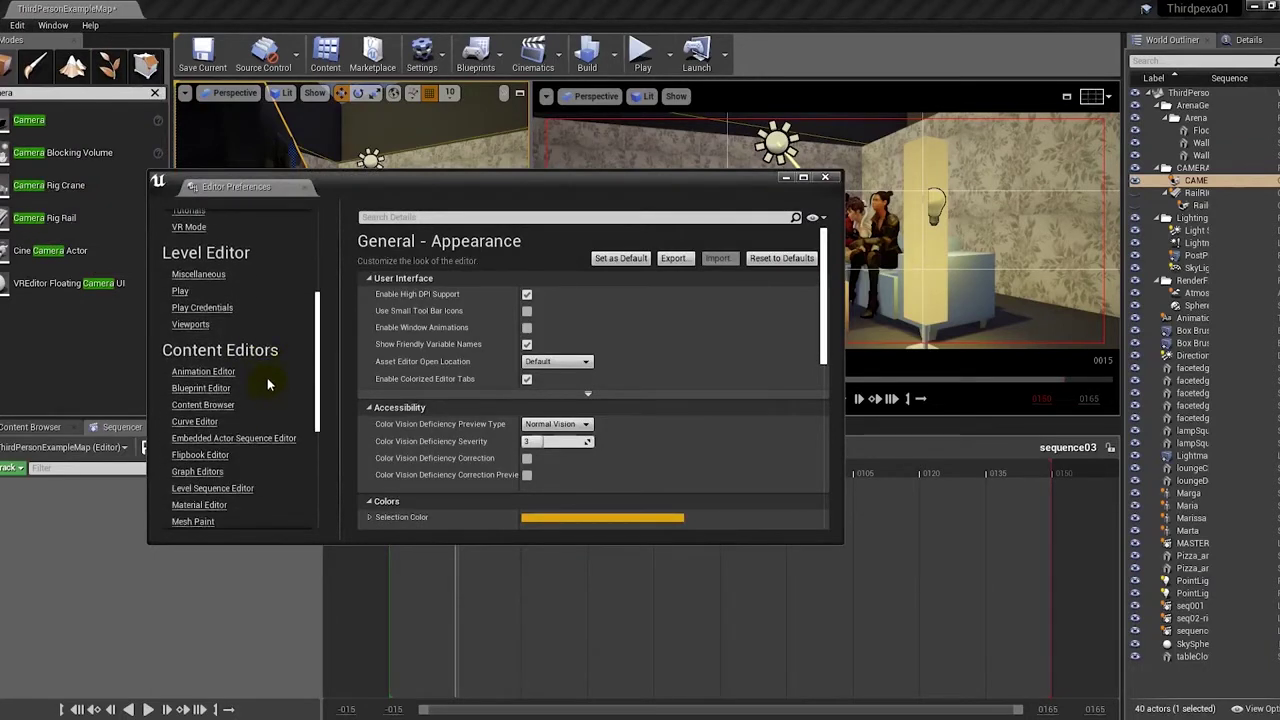
scroll(230, 288, down, 5)
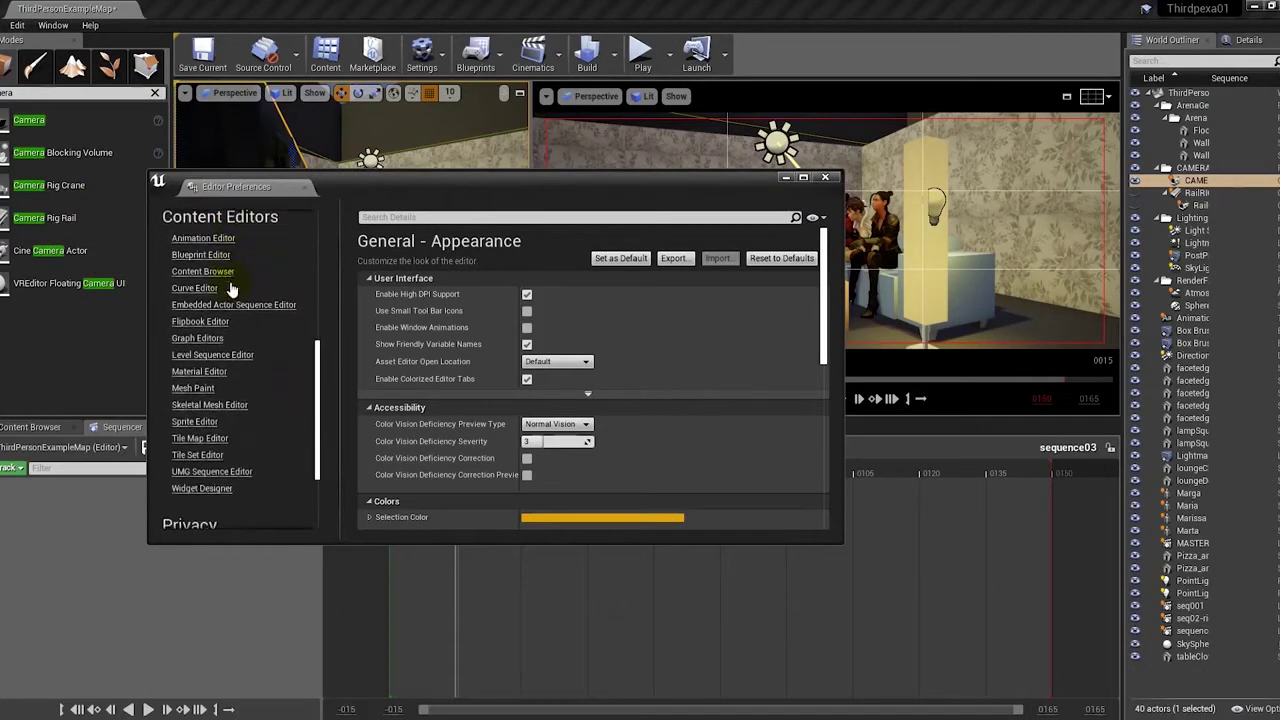
scroll(230, 288, up, 5)
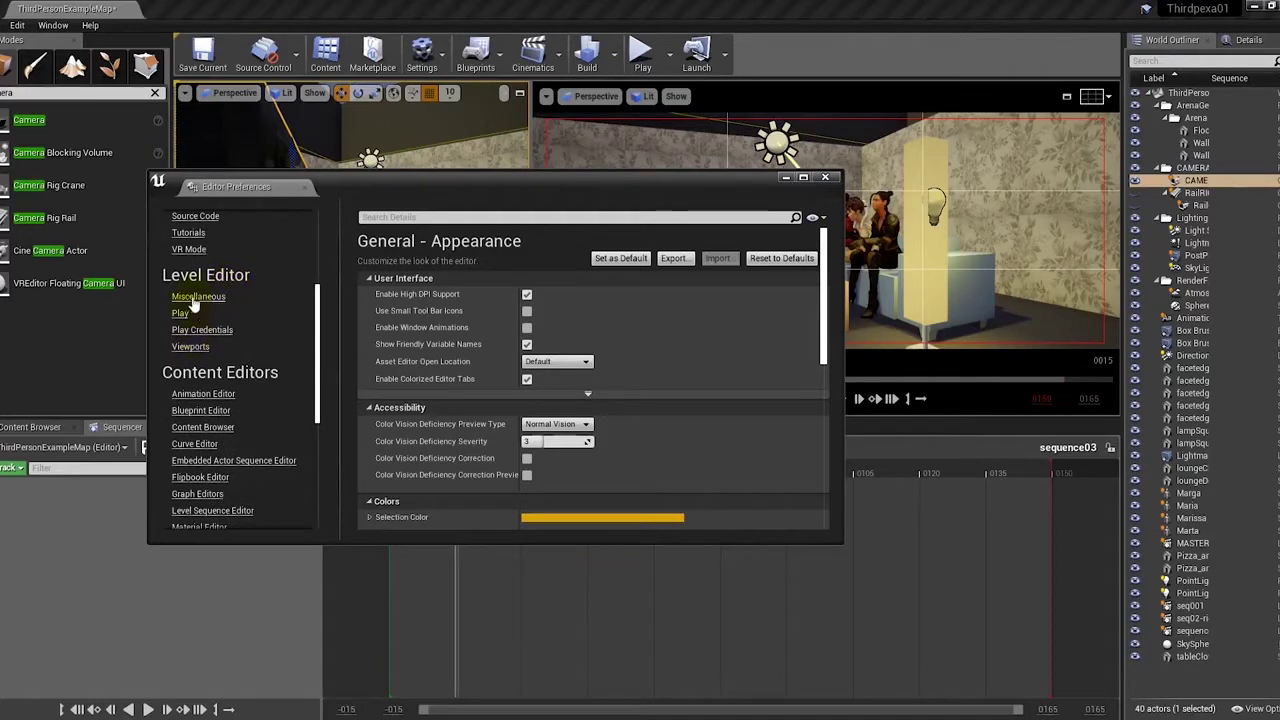
scroll(195, 304, up, 4)
scroll(197, 302, down, 3)
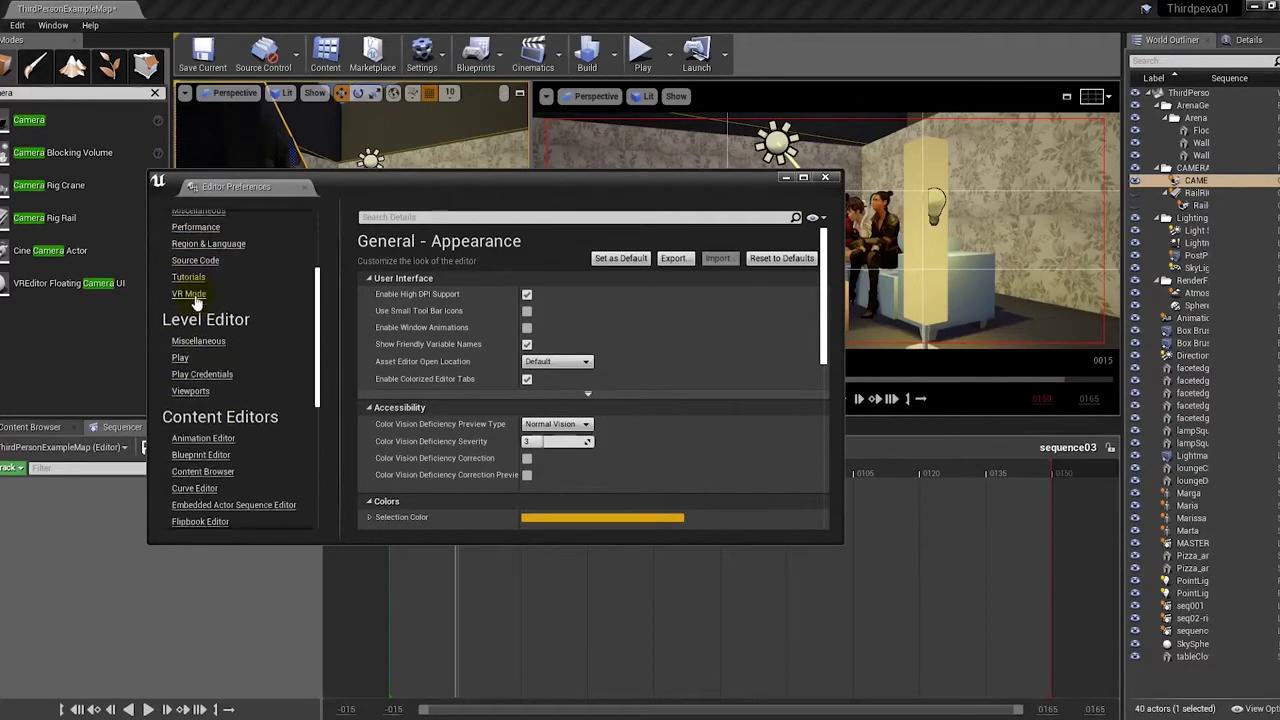
Review the Level Editor Viewports settings, expand Preview Meshes, and close the preferences
click(192, 391)
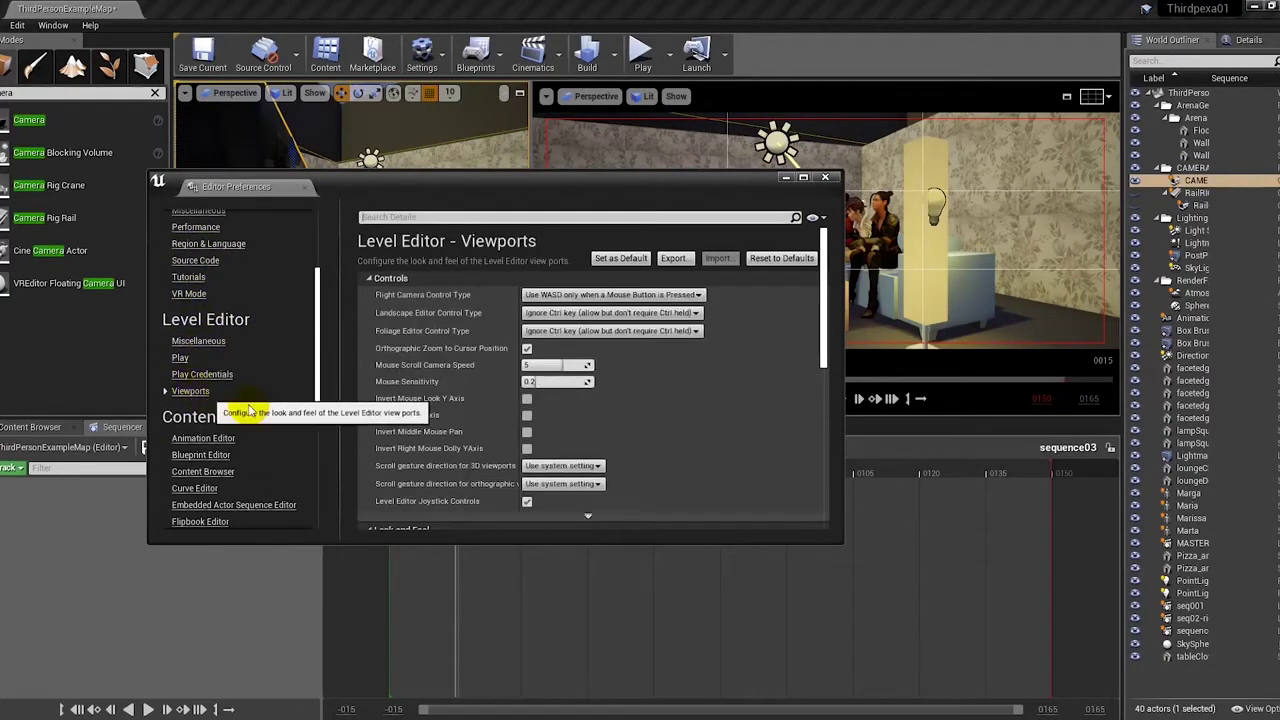
scroll(560, 360, down, 6)
scroll(557, 363, down, 3)
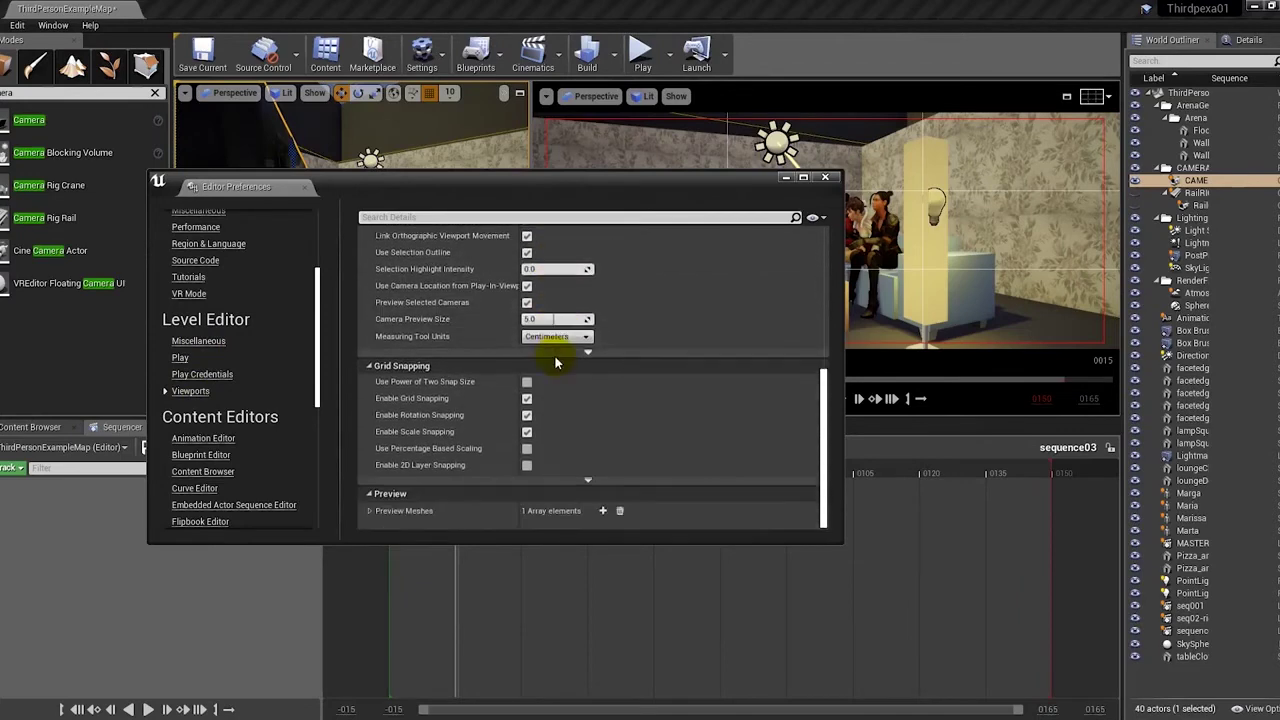
click(369, 511)
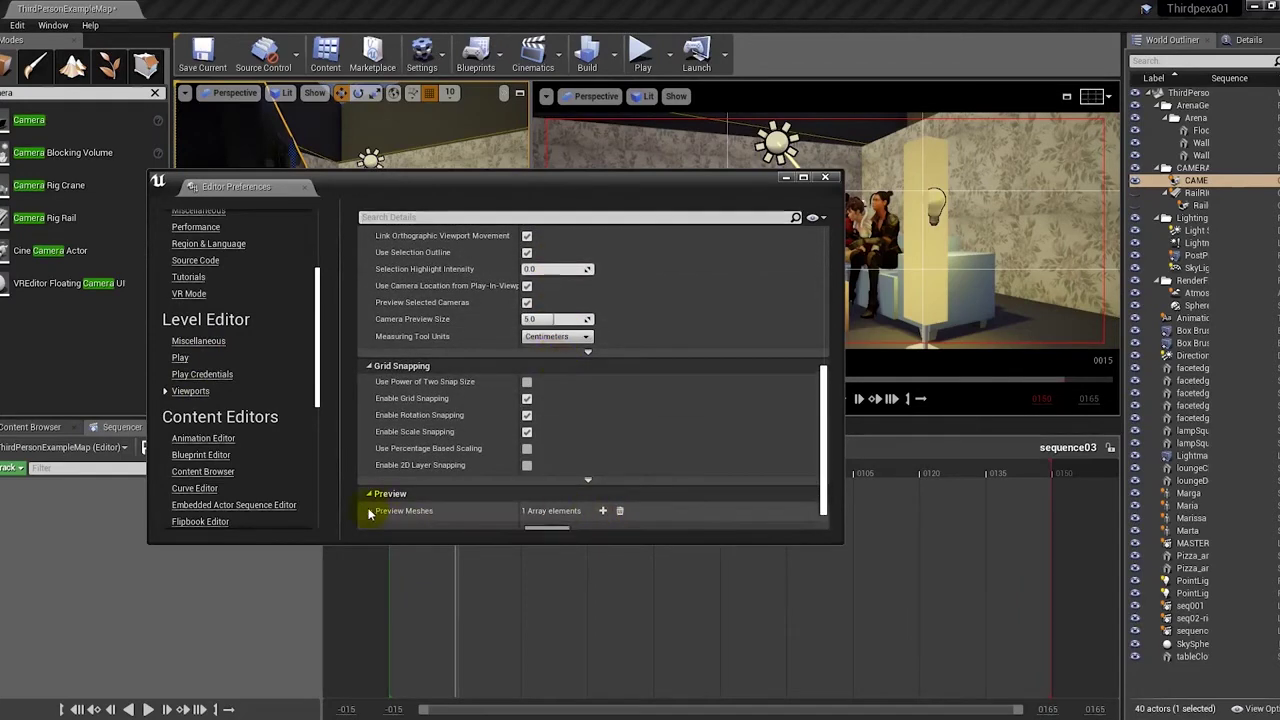
scroll(443, 423, down, 4)
scroll(449, 443, up, 12)
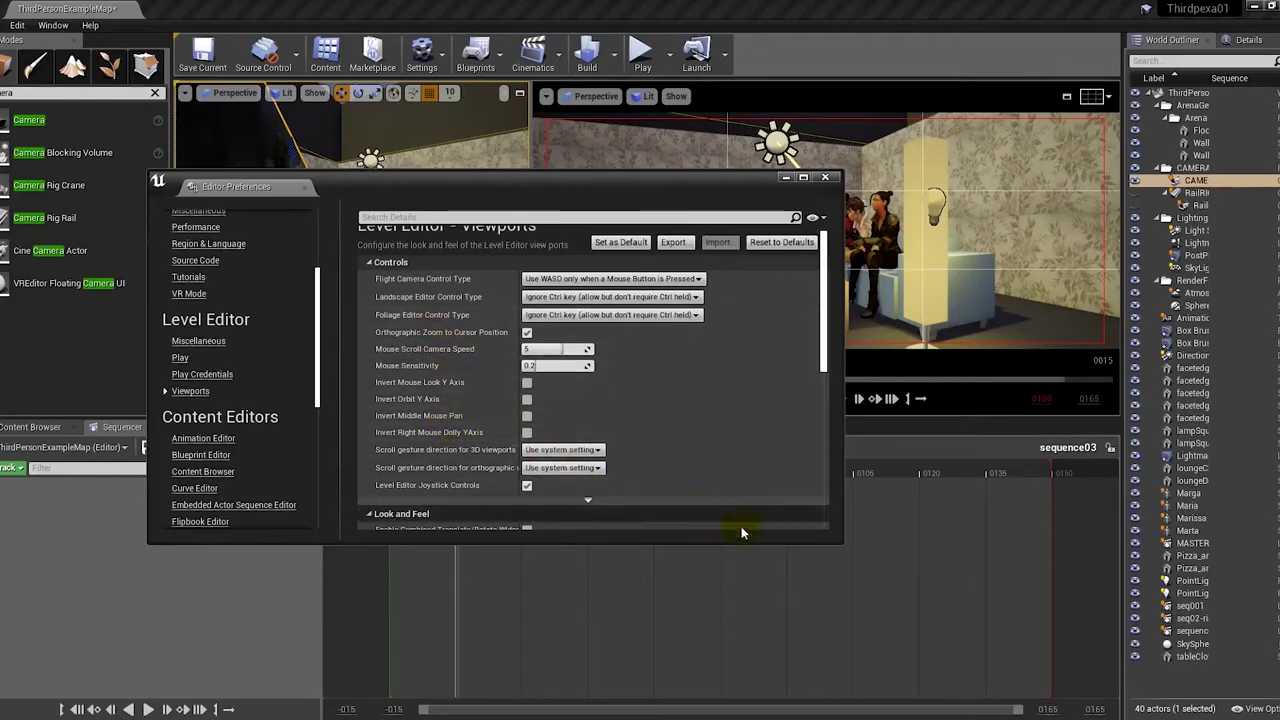
scroll(486, 466, down, 5)
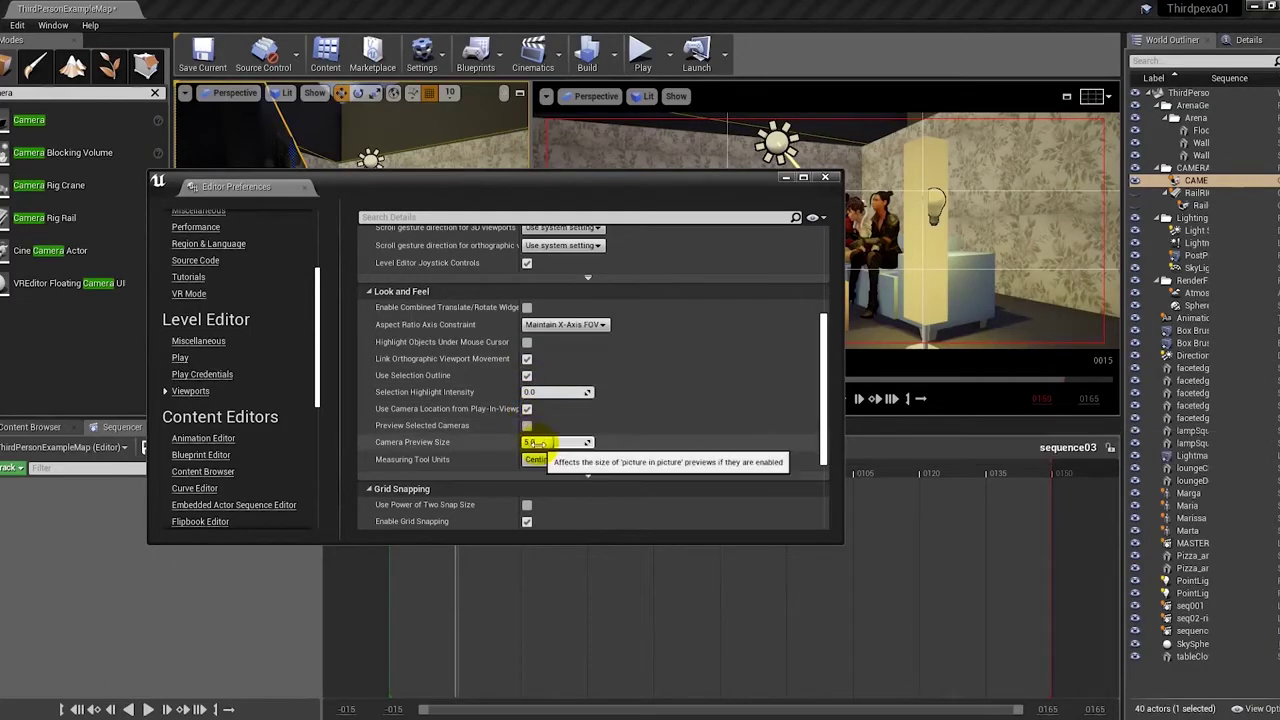
click(825, 177)
Return the playhead to 0001, add CAMERA01 to sequence03, and lock the viewport to camera cuts
drag(448, 472, 398, 470)
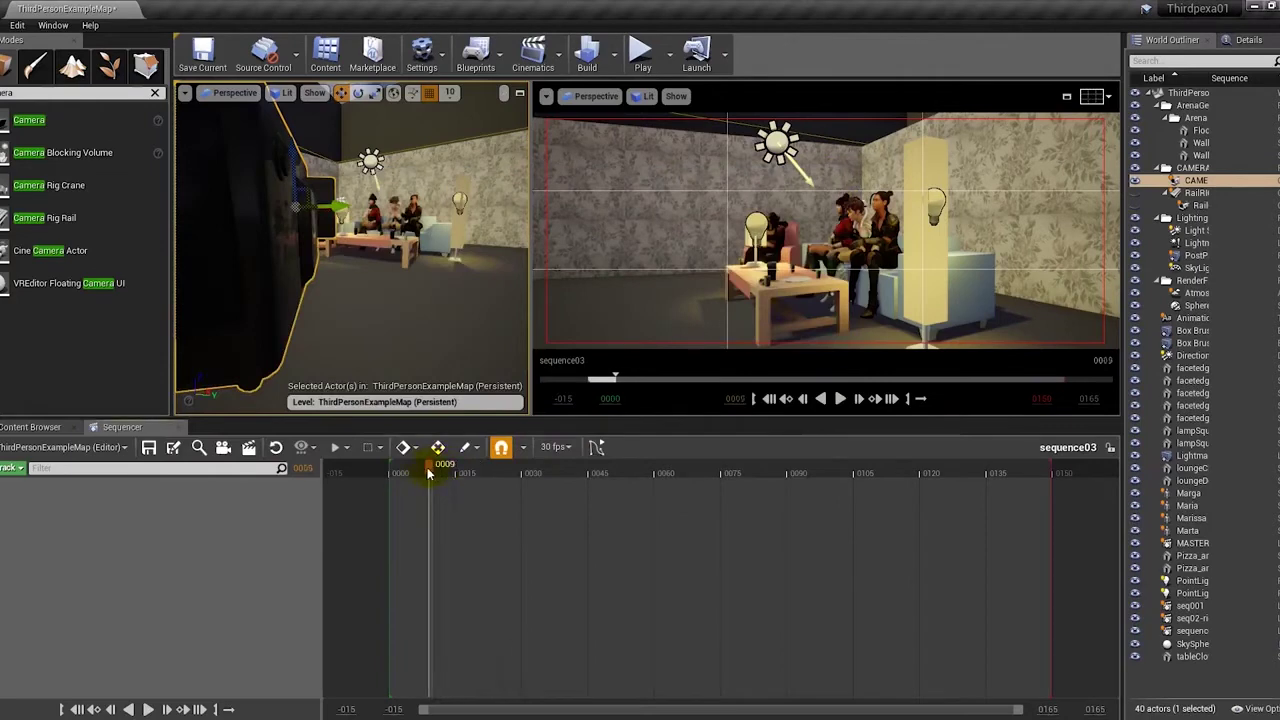
drag(530, 314, 650, 314)
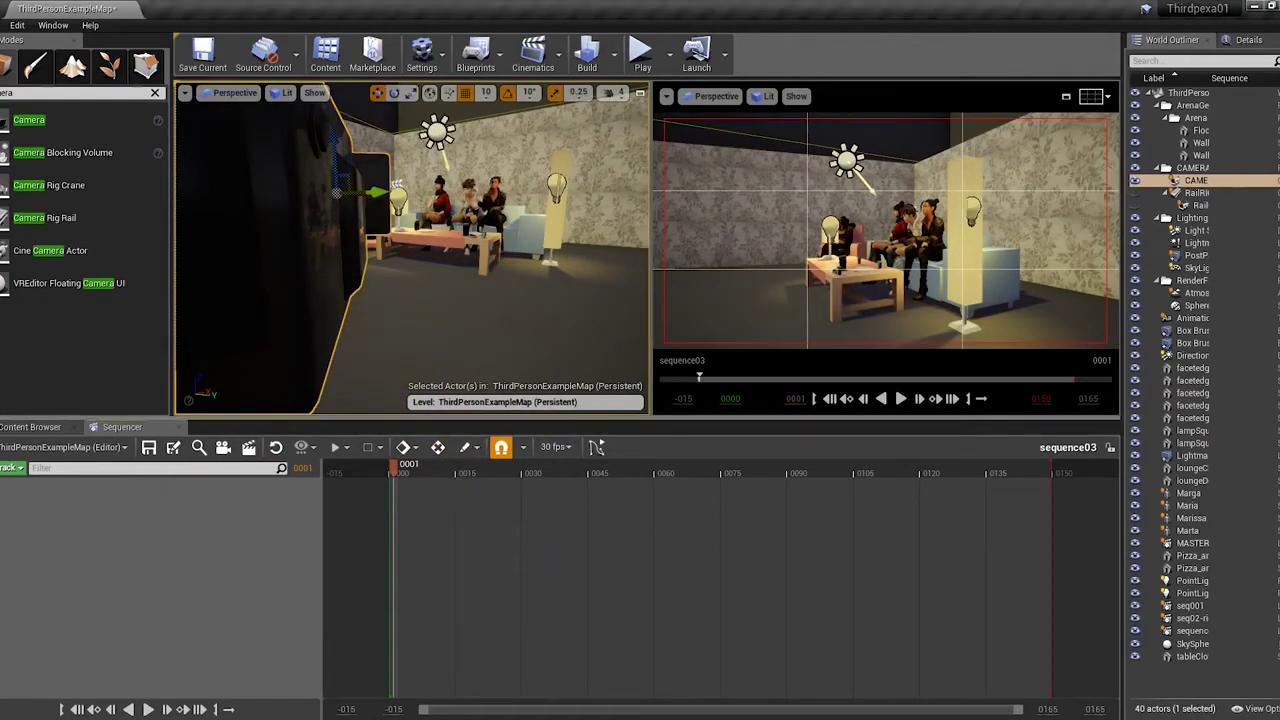
click(12, 467)
mouse_move(55, 483)
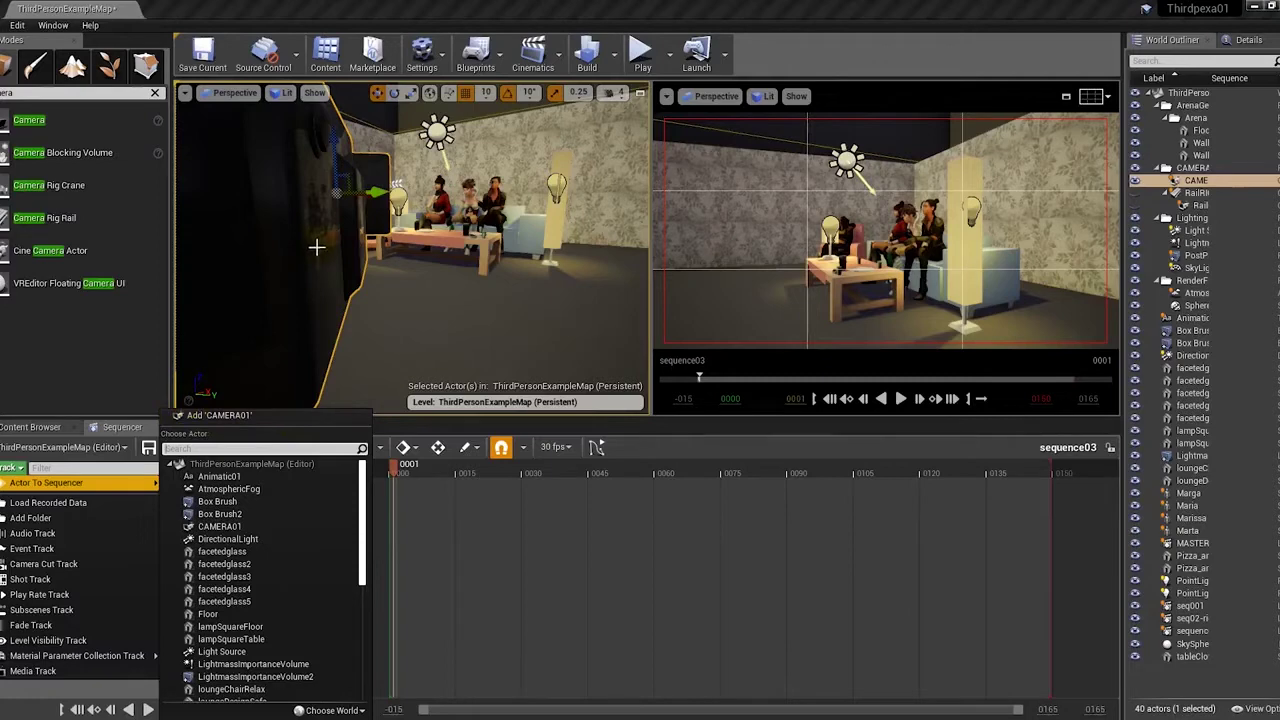
click(278, 420)
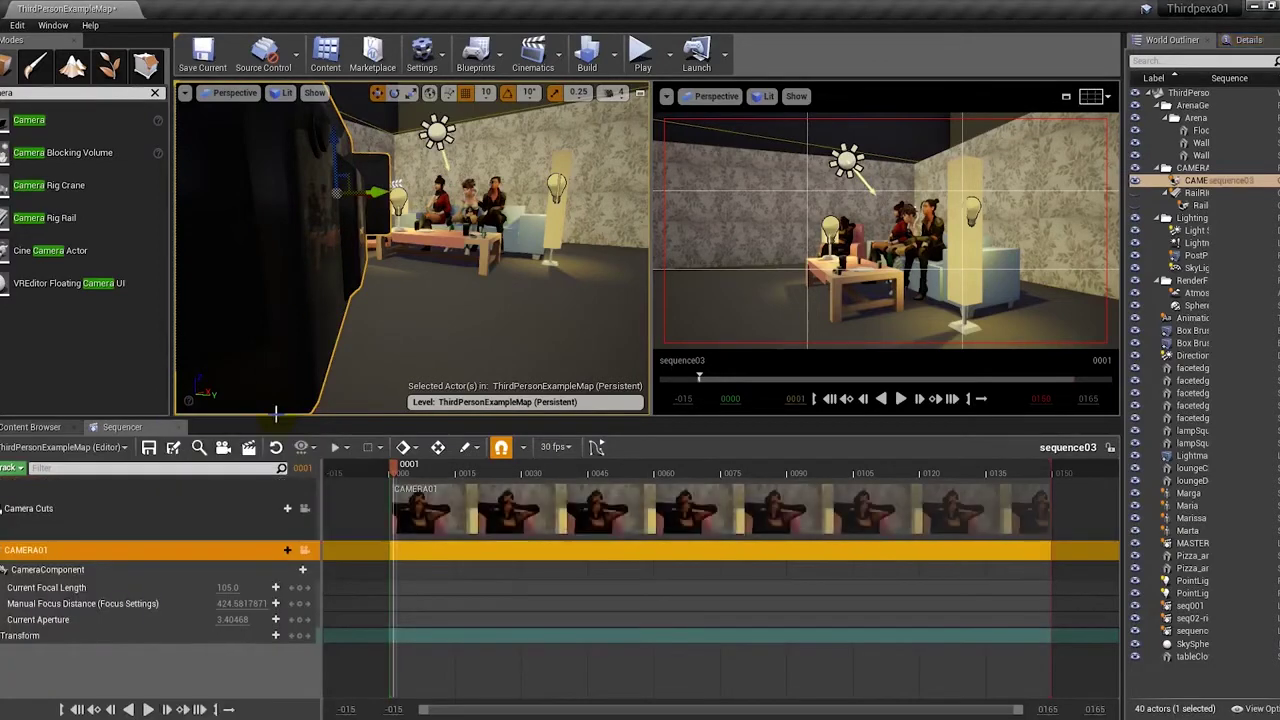
click(305, 510)
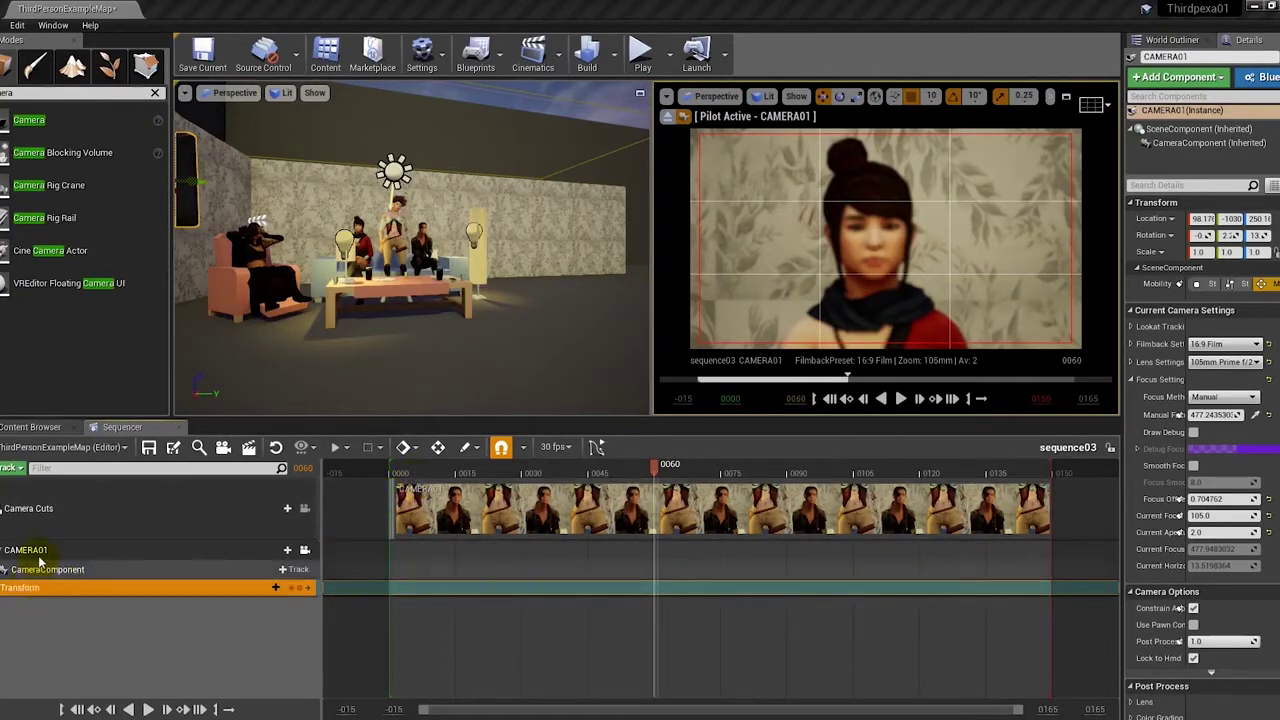
Expand CAMERA01's CameraComponent to show its focal length, focus distance and aperture tracks
click(5, 569)
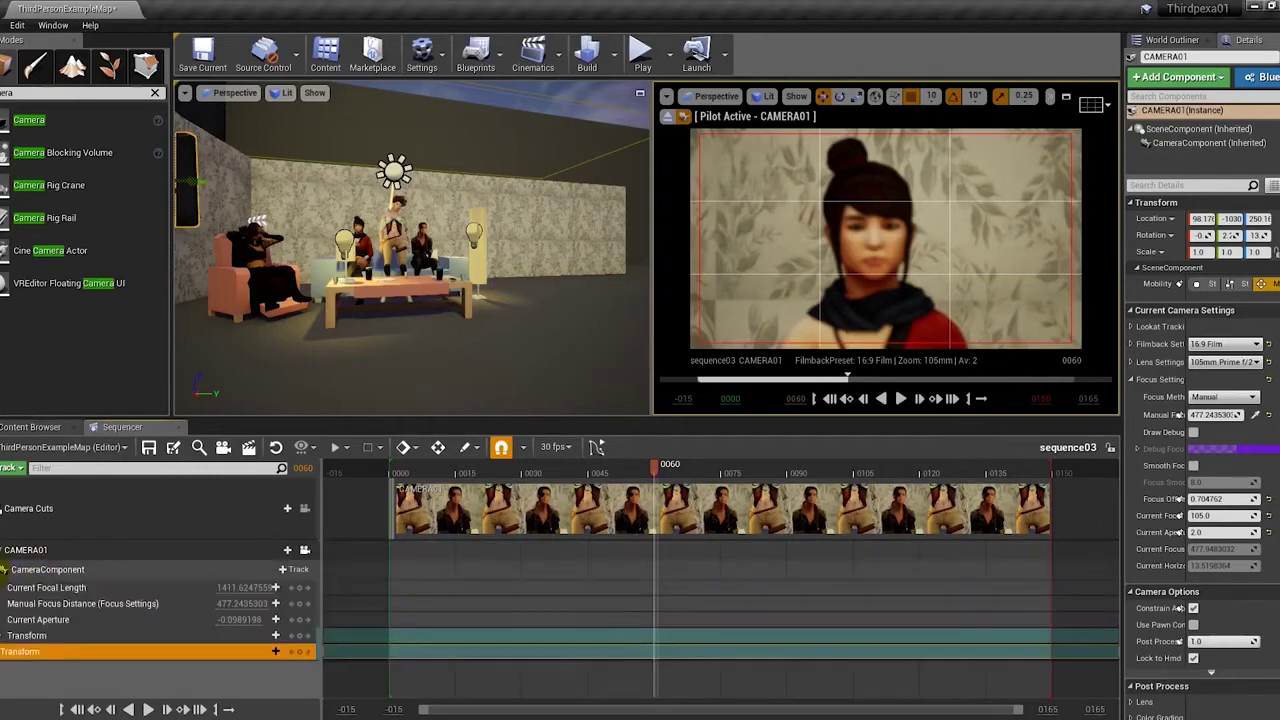
click(27, 637)
click(22, 652)
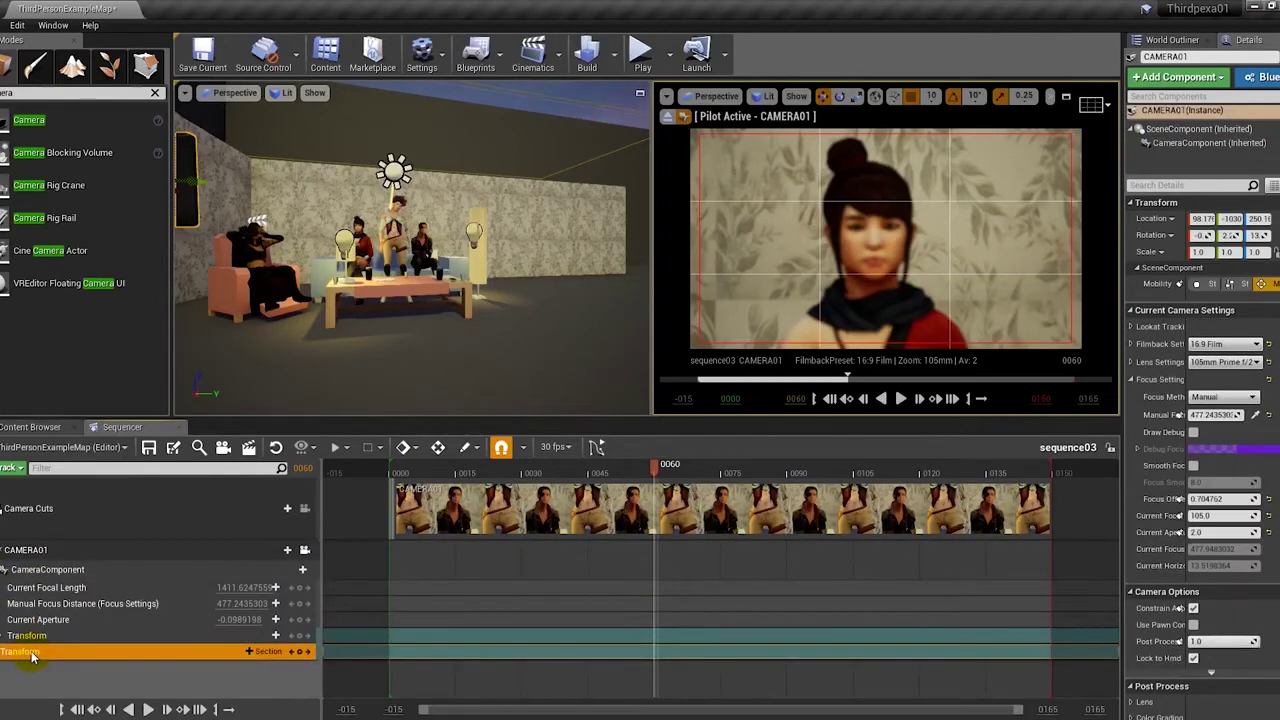
click(40, 570)
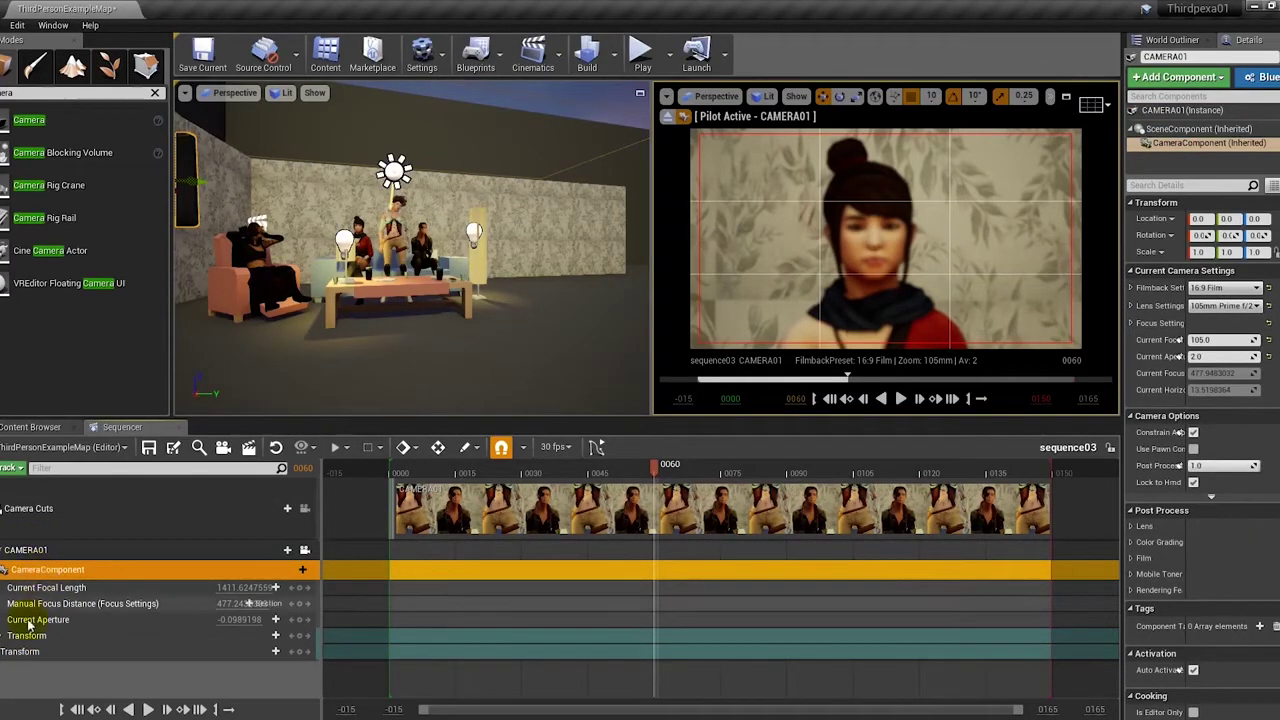
click(30, 654)
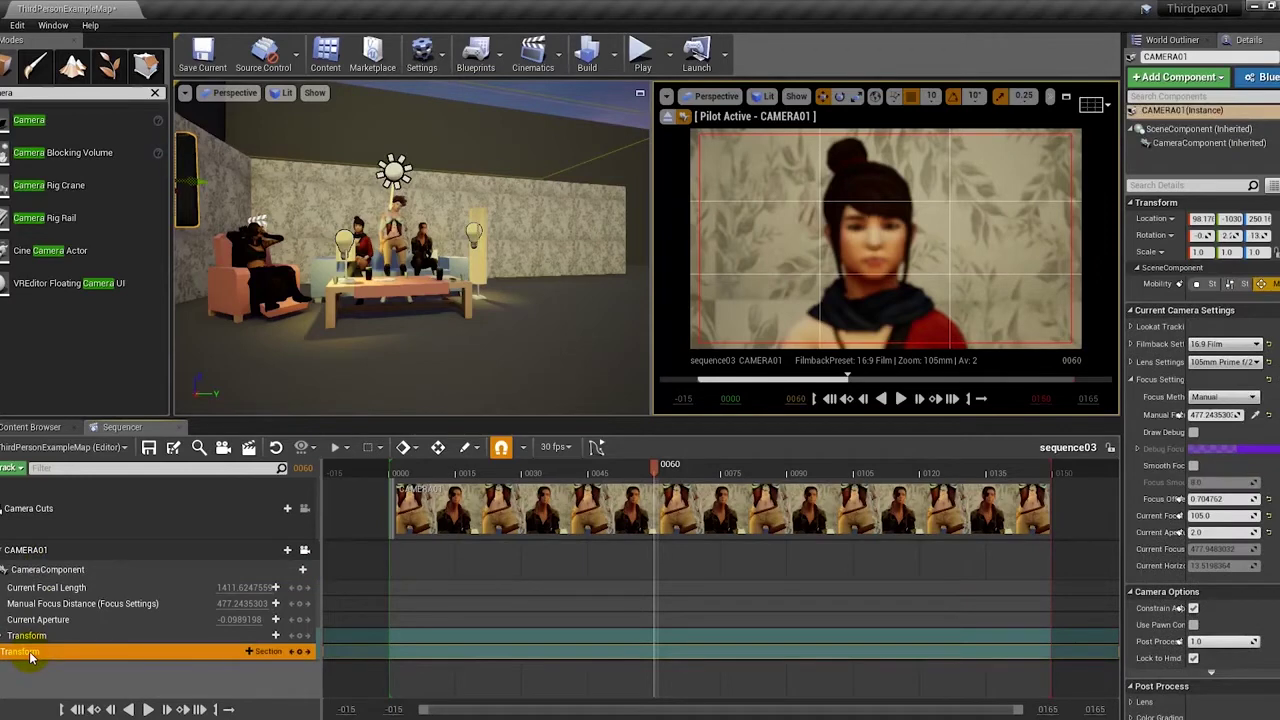
right_click(36, 653)
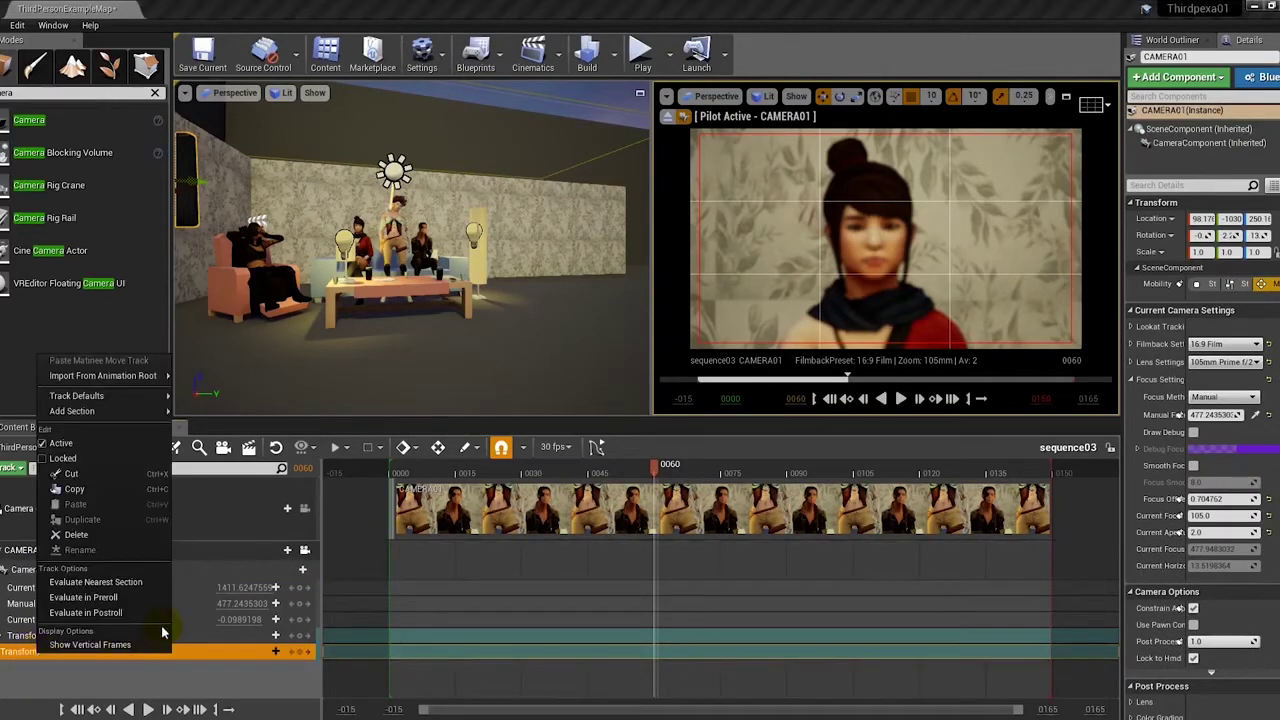
click(132, 463)
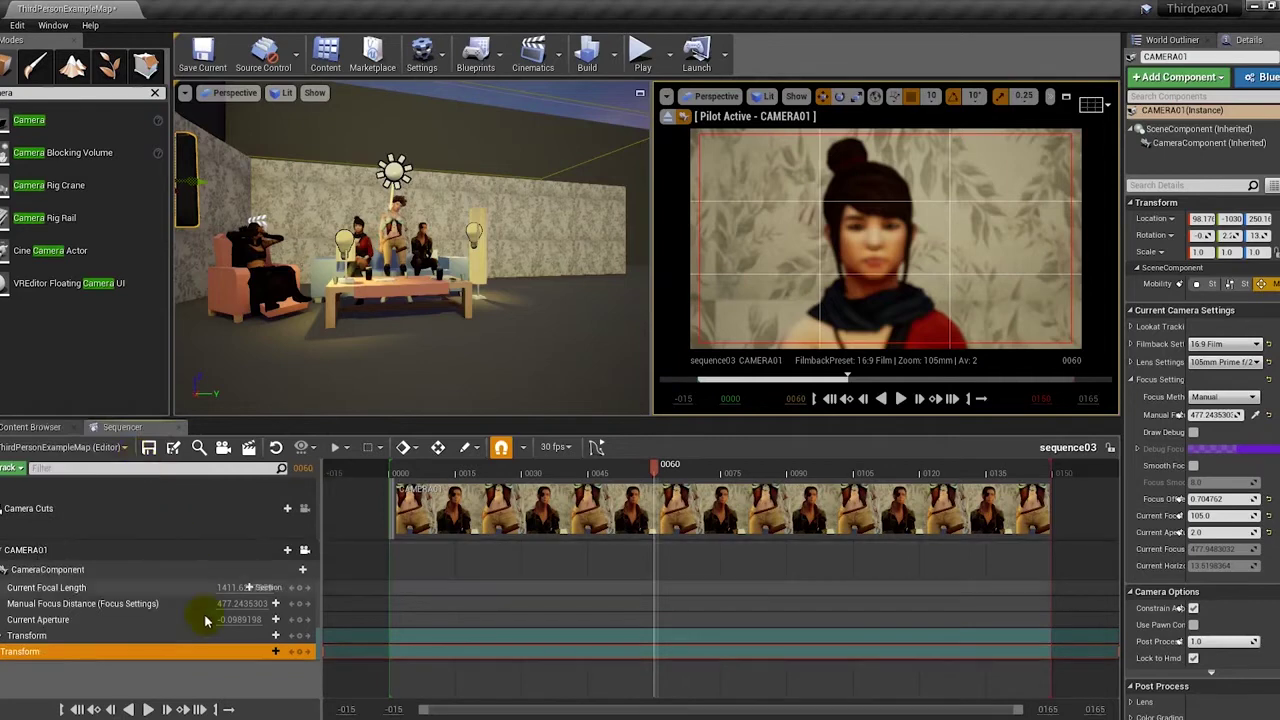
click(190, 688)
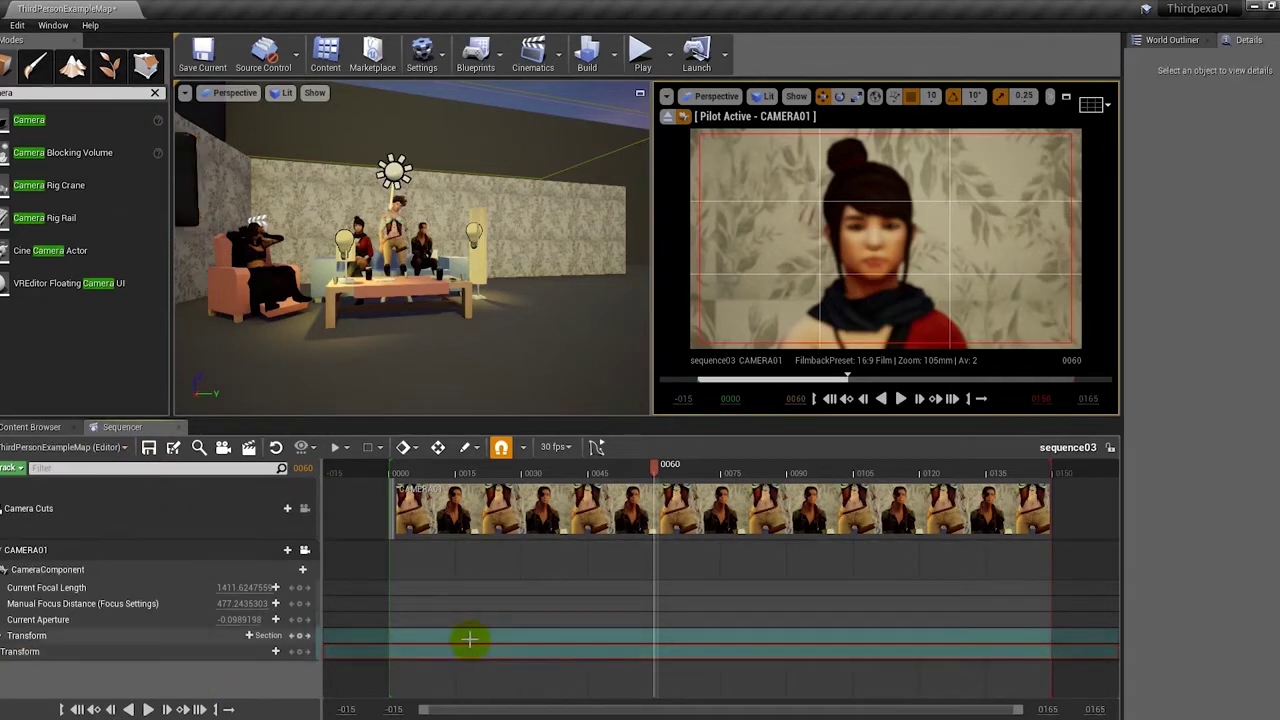
click(418, 468)
At frame 0009, move CAMERA01 in to X 186.20, Y -2.24, Z -2.70 and key it for a face close-up
mouse_move(420, 470)
mouse_down()
mouse_move(385, 470)
mouse_move(432, 476)
mouse_up()
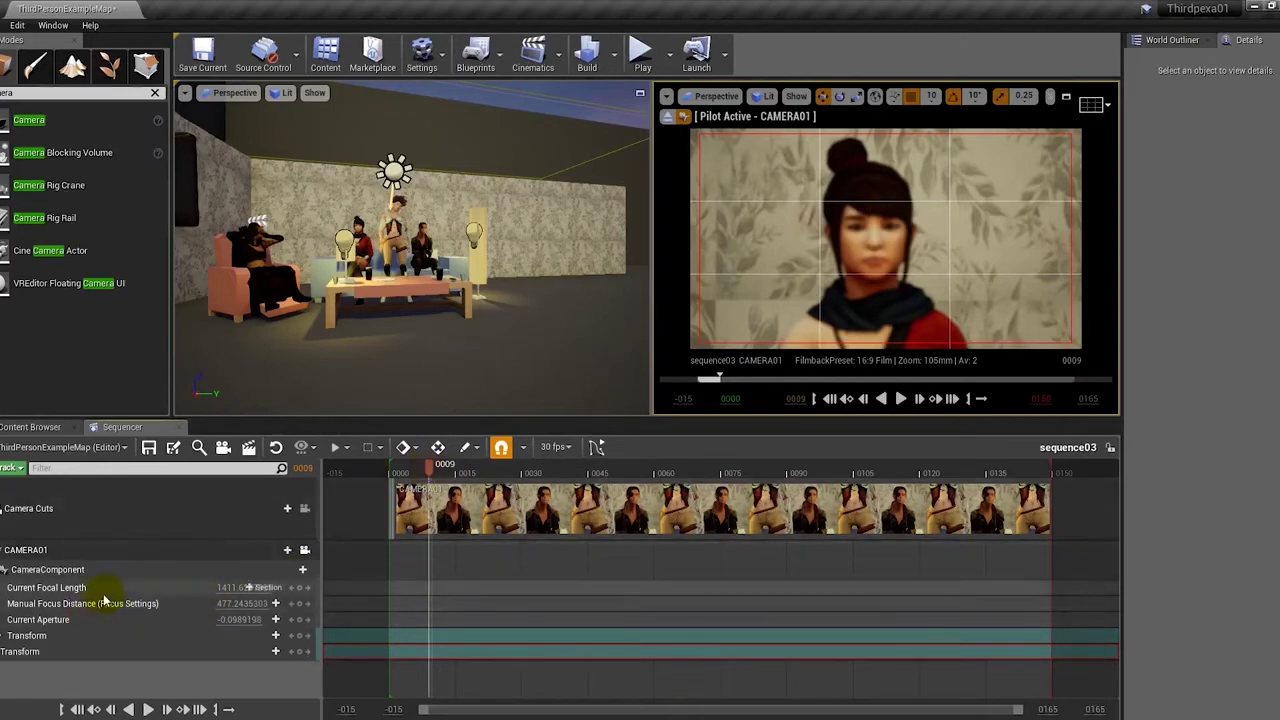
click(4, 637)
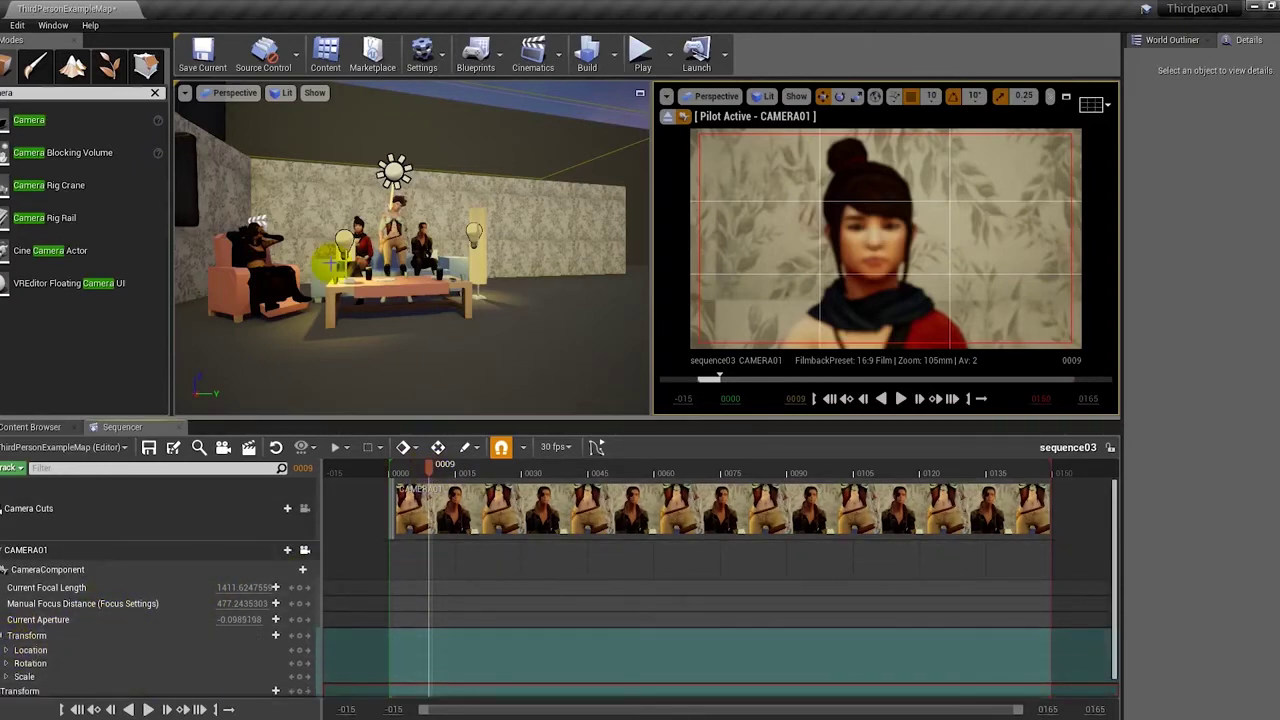
right_drag(330, 265, 330, 265)
right_drag(251, 203, 251, 203)
click(273, 207)
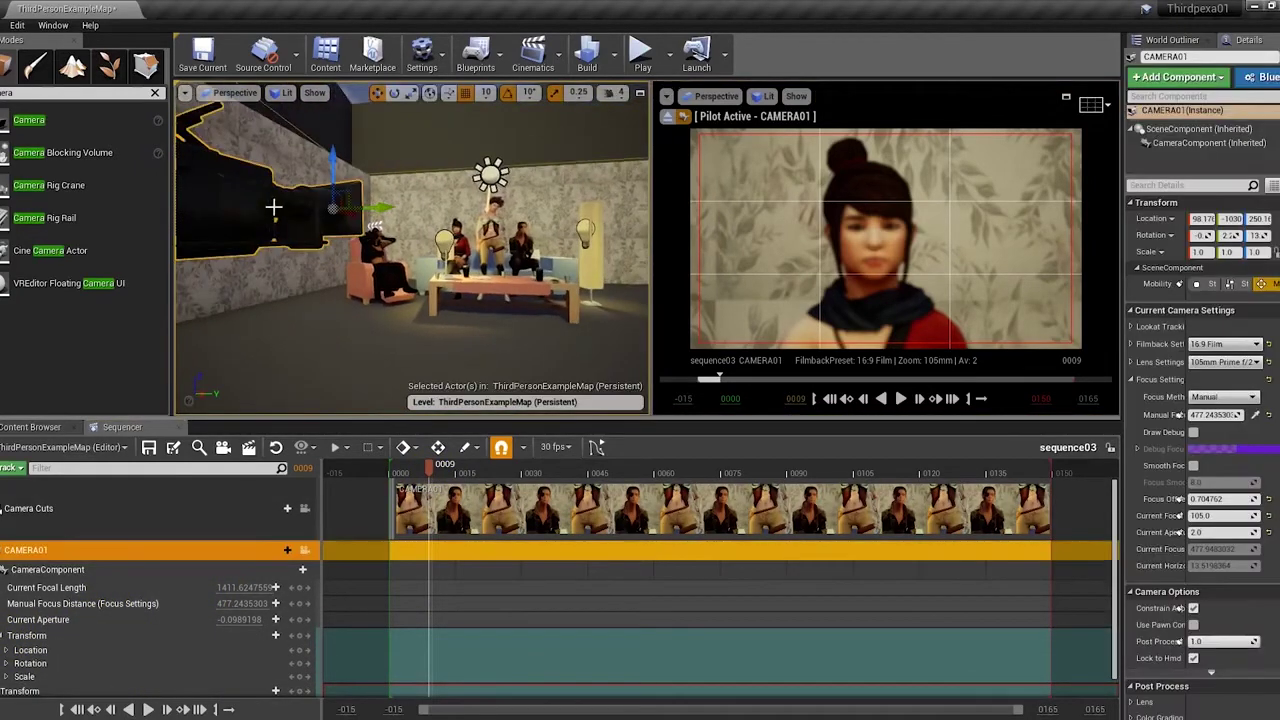
click(6, 650)
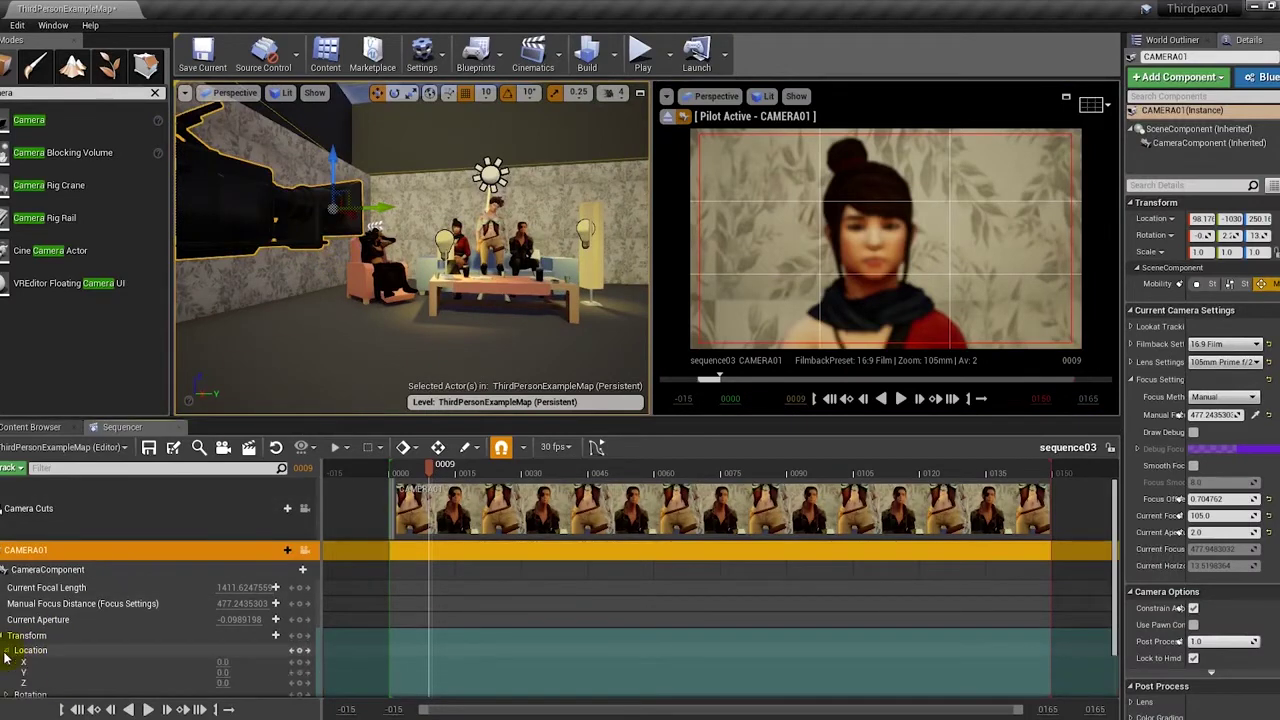
mouse_move(222, 662)
mouse_down()
mouse_move(300, 662)
mouse_move(224, 662)
mouse_move(205, 683)
mouse_move(222, 683)
mouse_up()
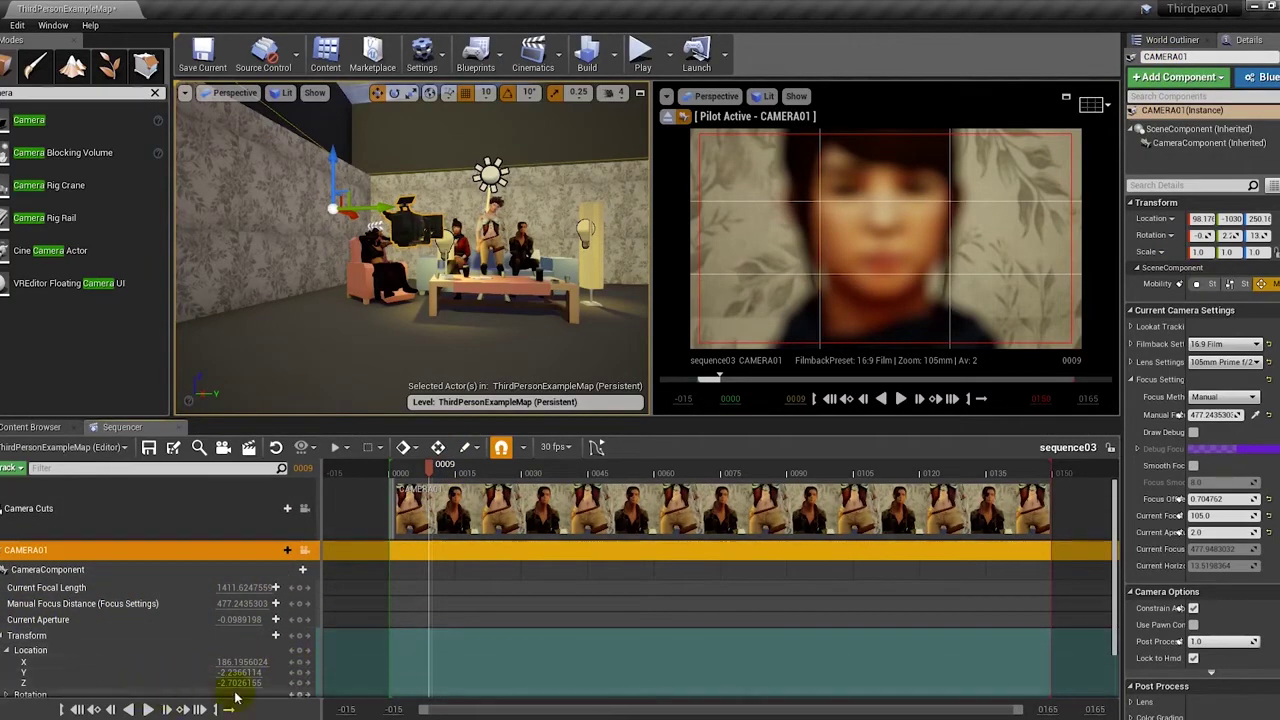
click(62, 636)
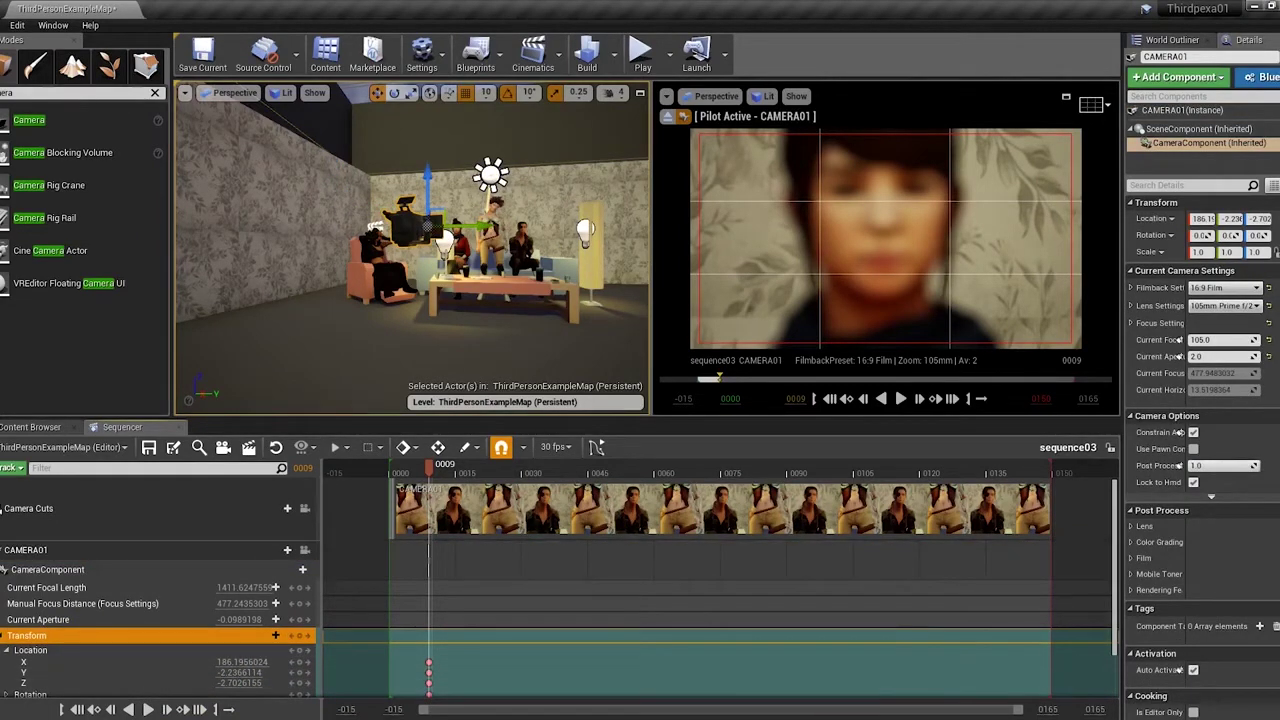
click(1178, 46)
Set CAMERA01's Manual Focus Distance to 179.44 by sampling the woman's face with the eyedropper
click(1248, 40)
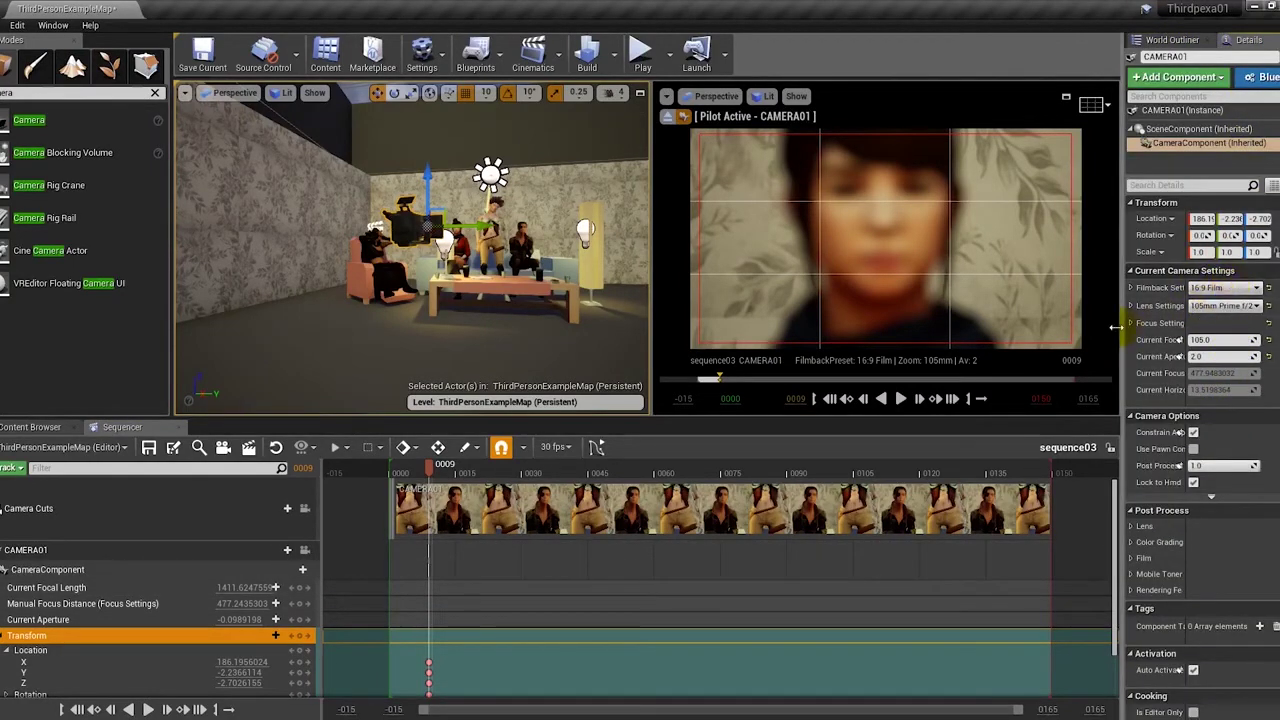
drag(1115, 328, 960, 329)
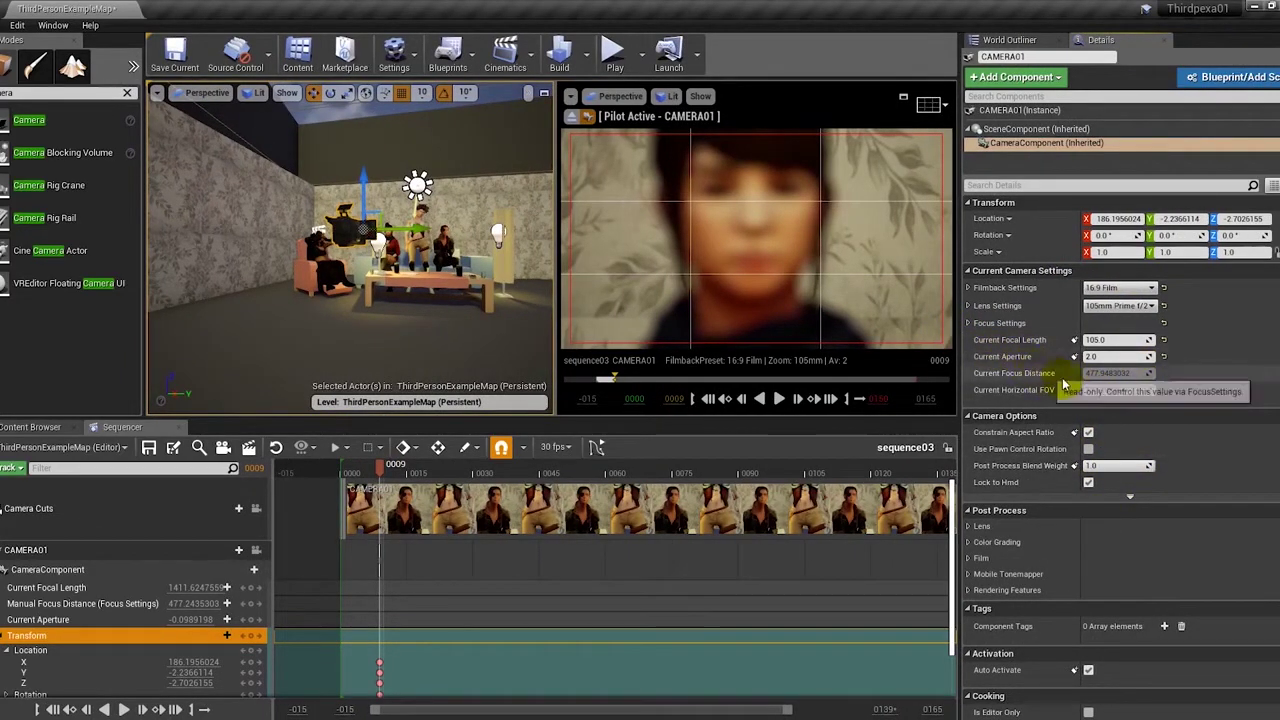
click(969, 323)
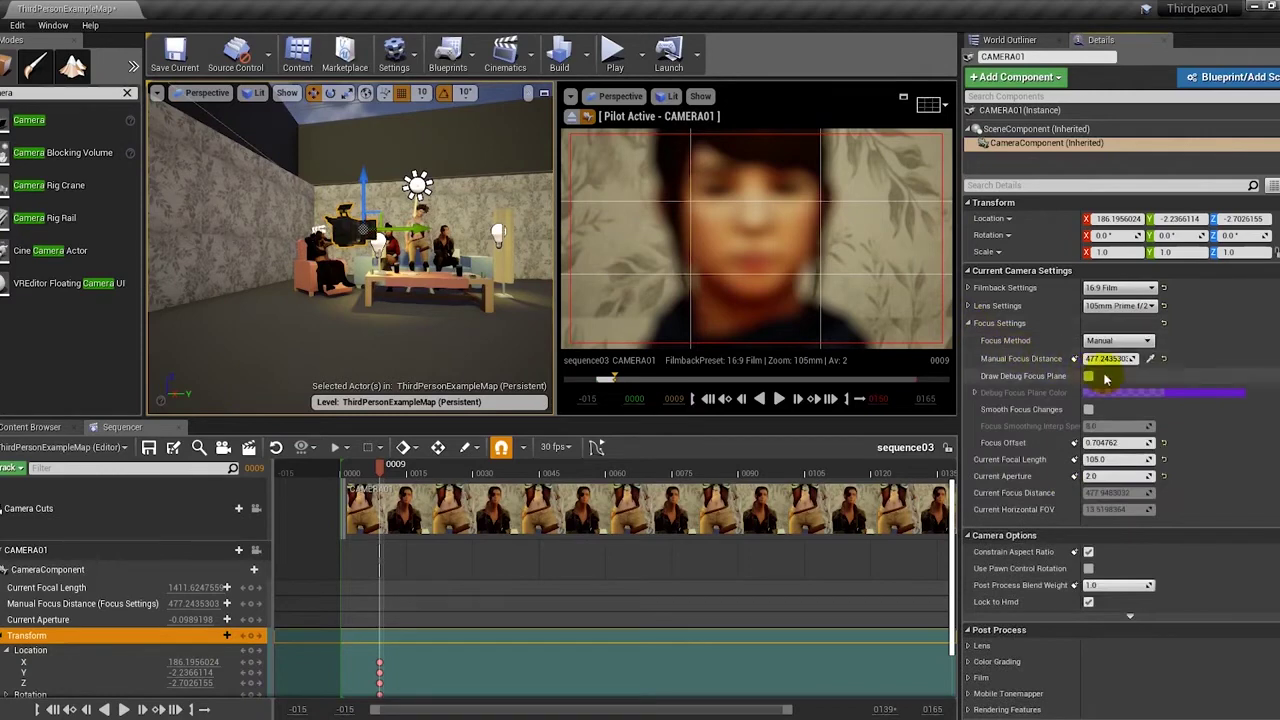
click(1150, 358)
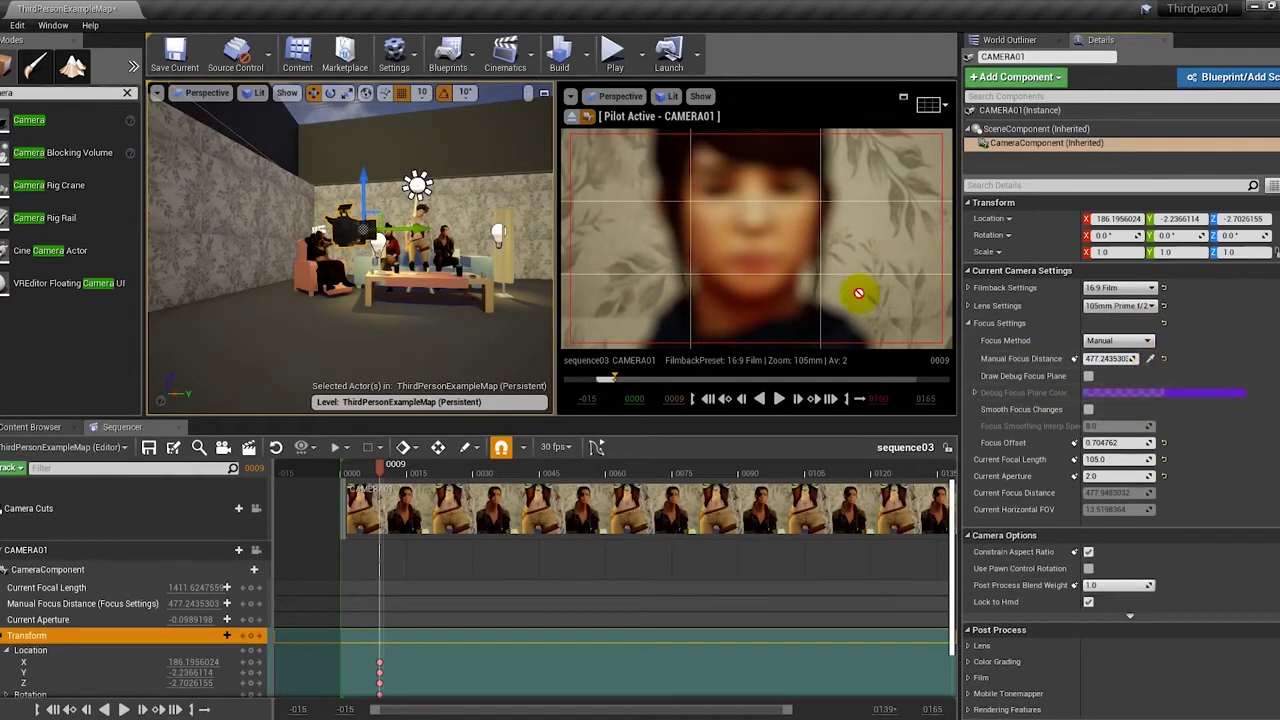
click(791, 237)
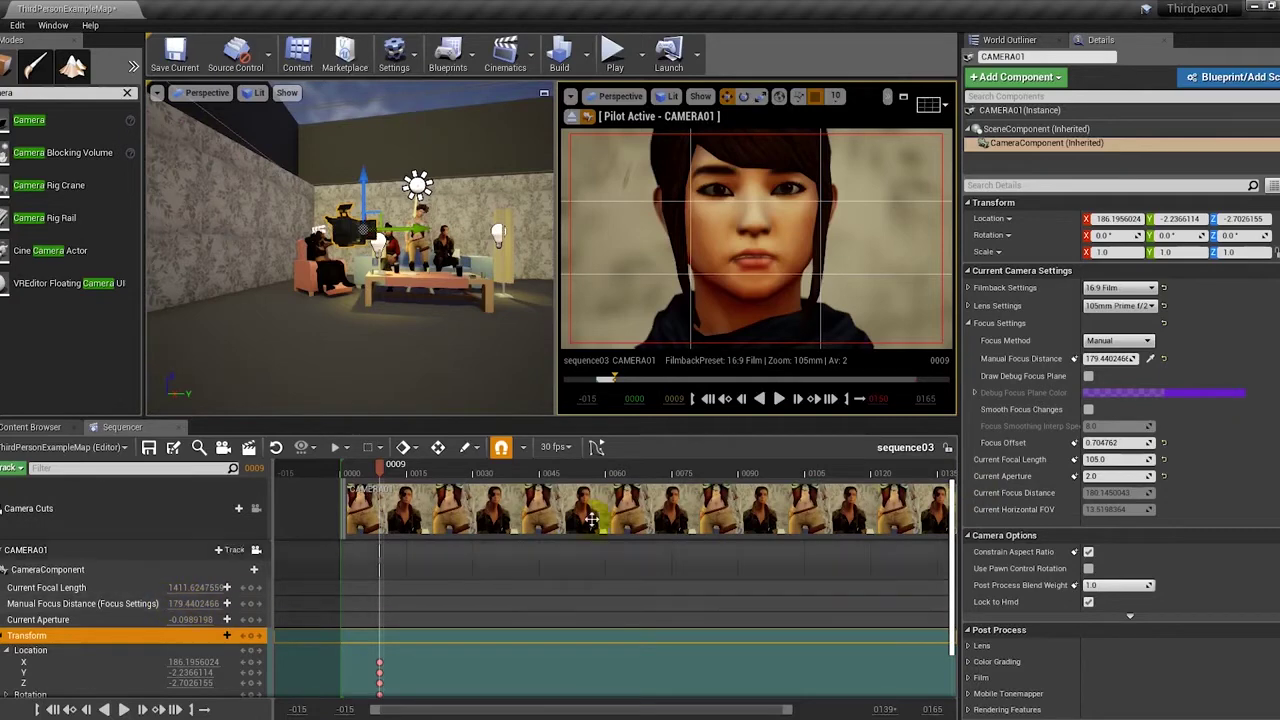
right_click(1116, 358)
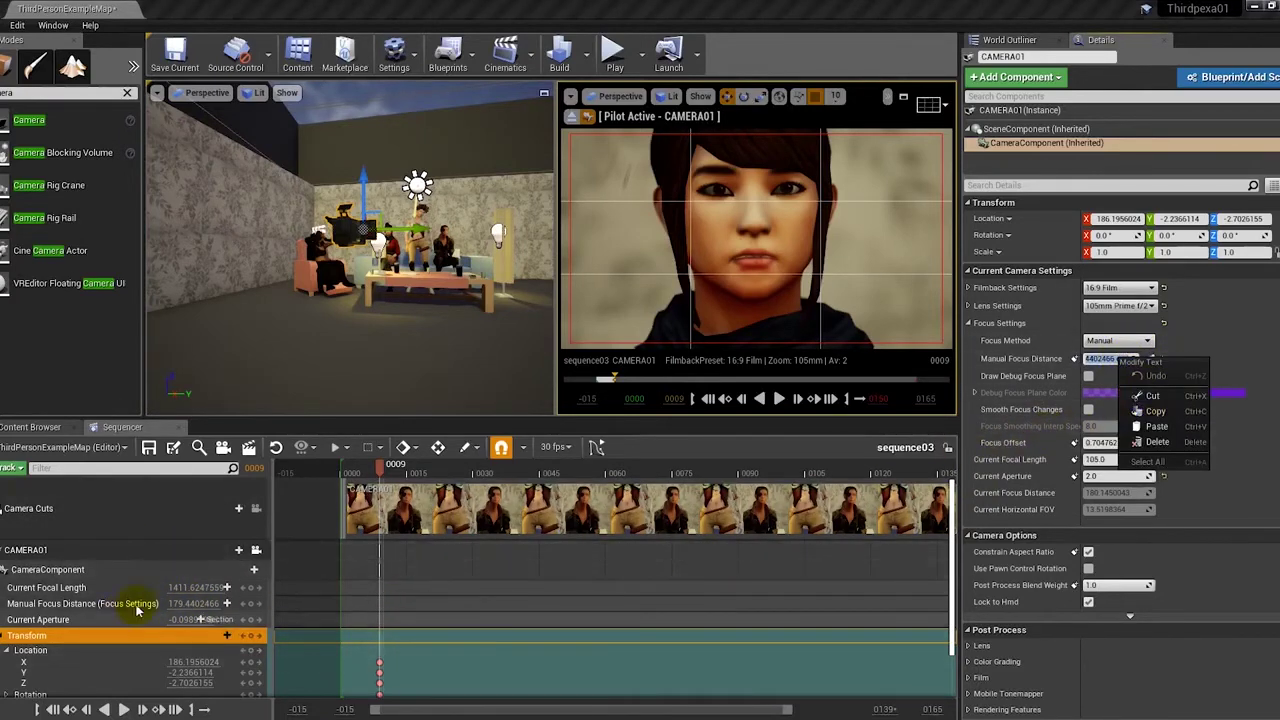
drag(382, 470, 492, 476)
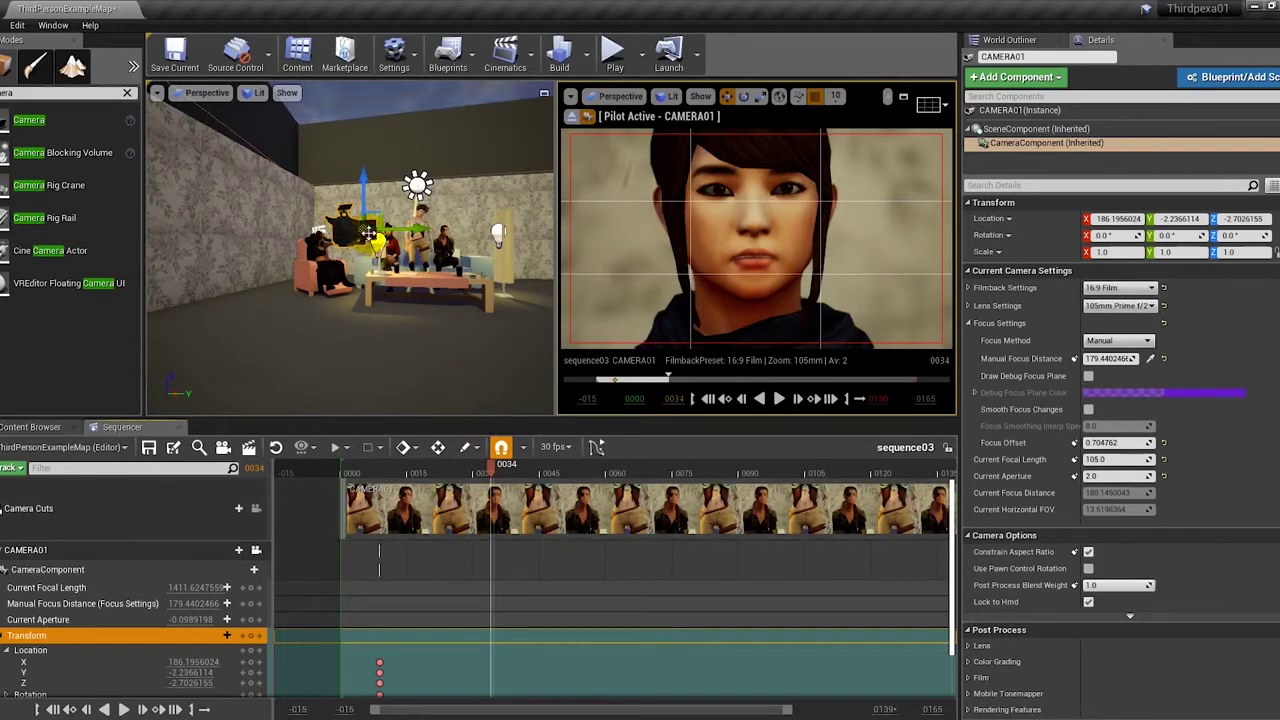
Undo a stray gizmo move, then key CAMERA01's location at frame 0034 to X 183.63, Y -3.40, Z -0.63
drag(368, 232, 450, 230)
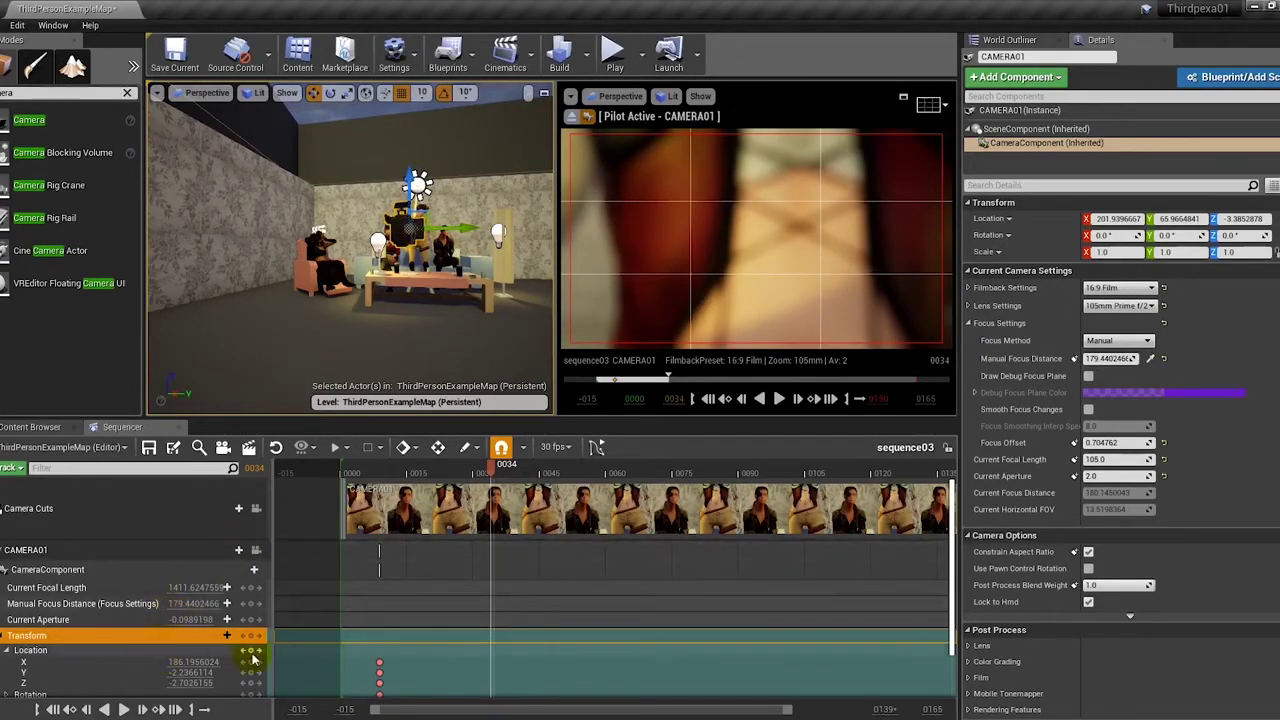
scroll(128, 664, down, 1)
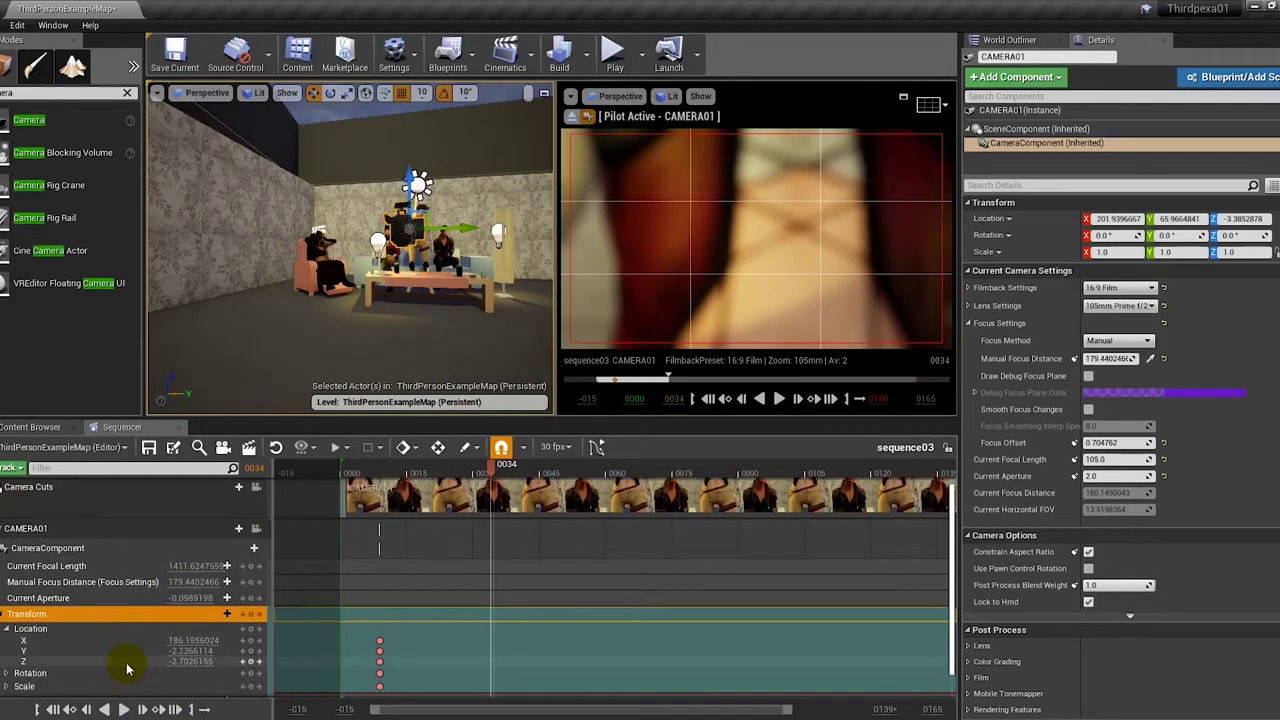
key(ctrl+z)
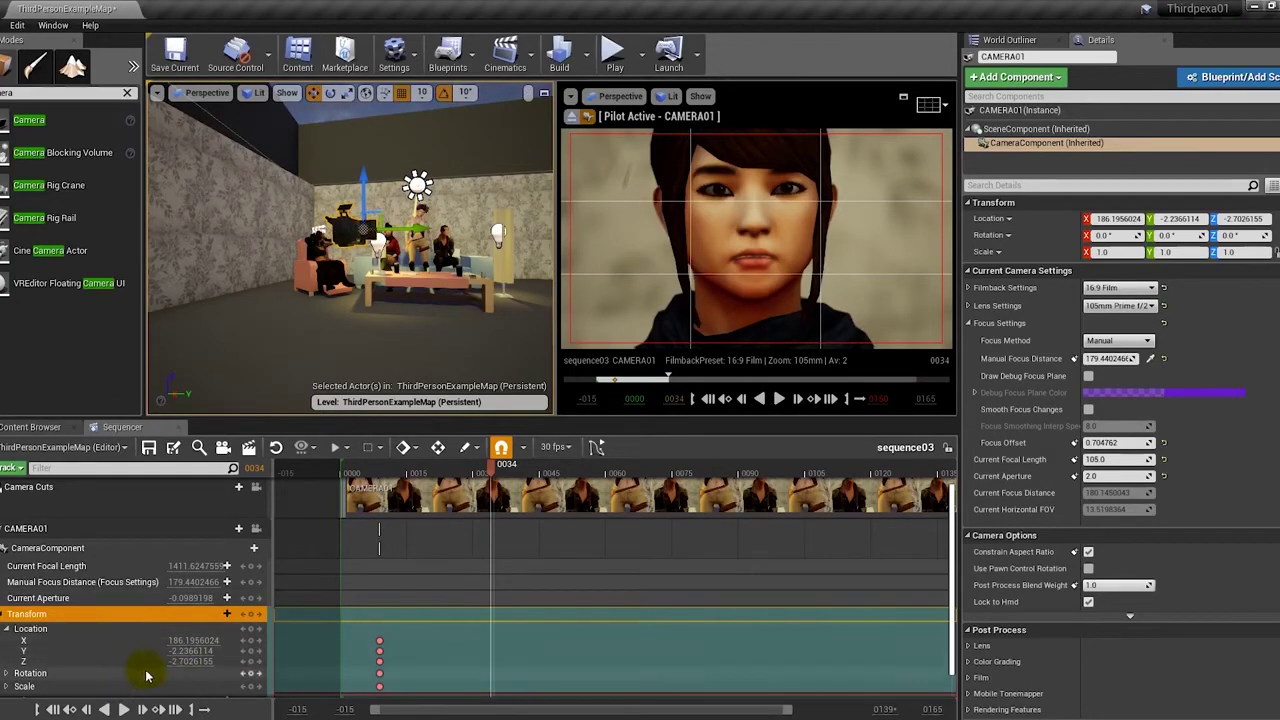
mouse_move(202, 640)
mouse_down()
mouse_move(242, 640)
mouse_move(225, 640)
mouse_up()
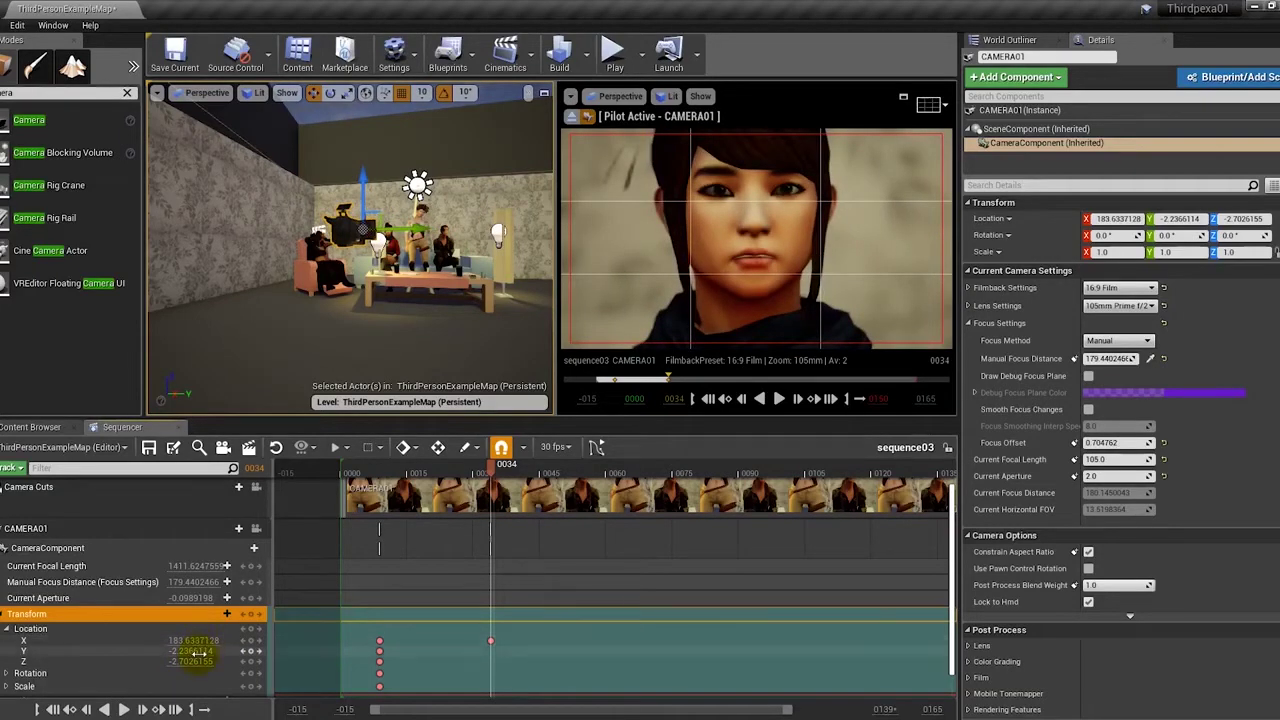
mouse_move(197, 651)
mouse_down()
mouse_move(172, 651)
mouse_move(199, 661)
mouse_up()
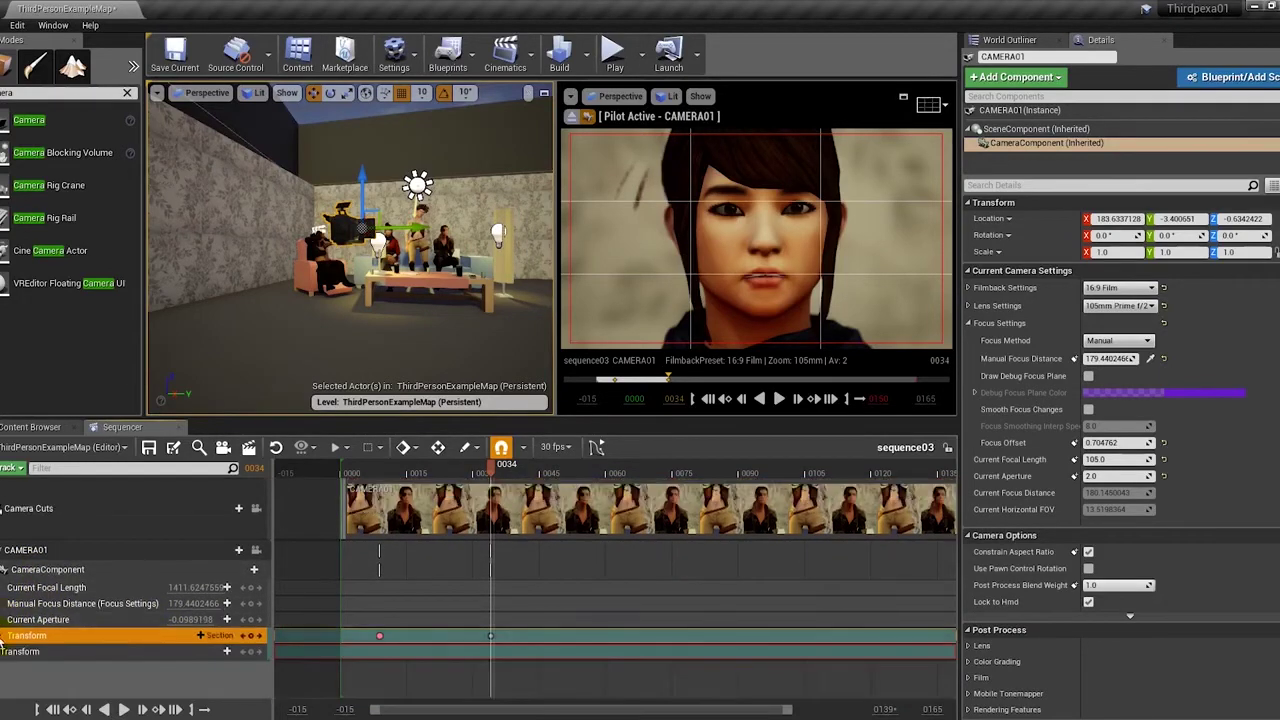
Adjust CAMERA01's rotation pitch and fine-tune its Location X at frame 0034
scroll(38, 655, down, 1)
click(7, 651)
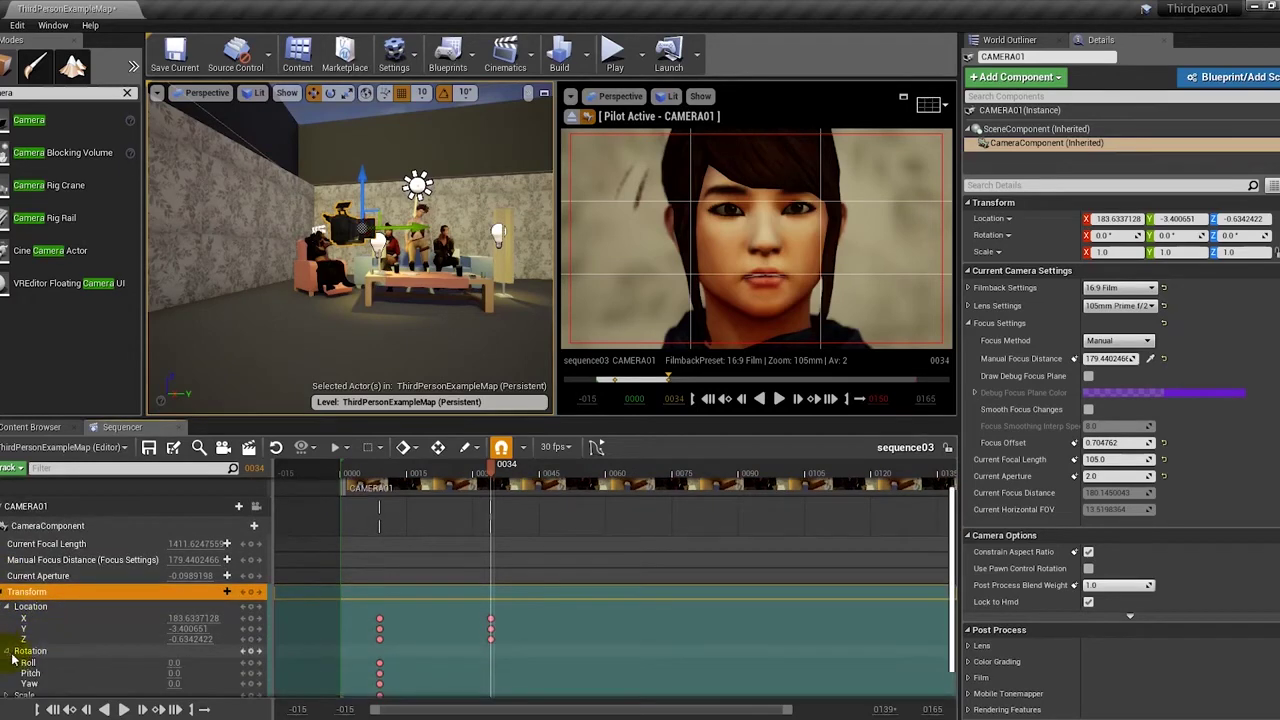
drag(173, 678, 145, 678)
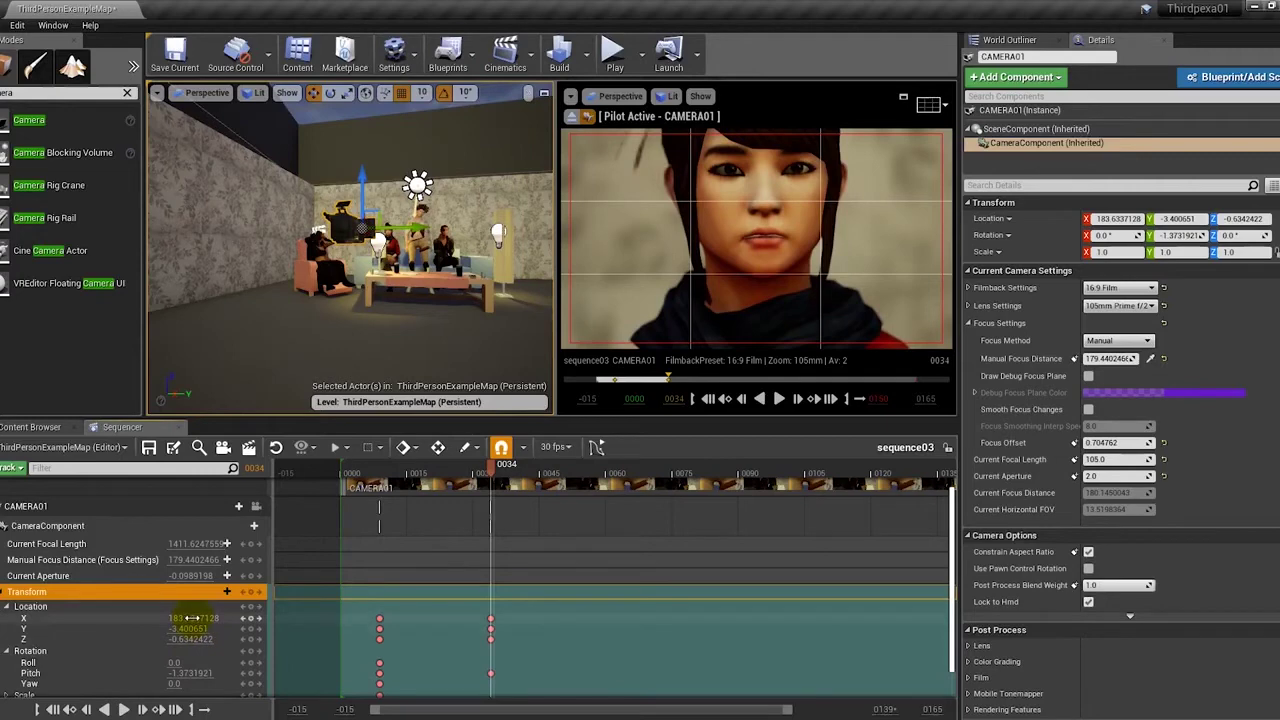
drag(193, 618, 140, 618)
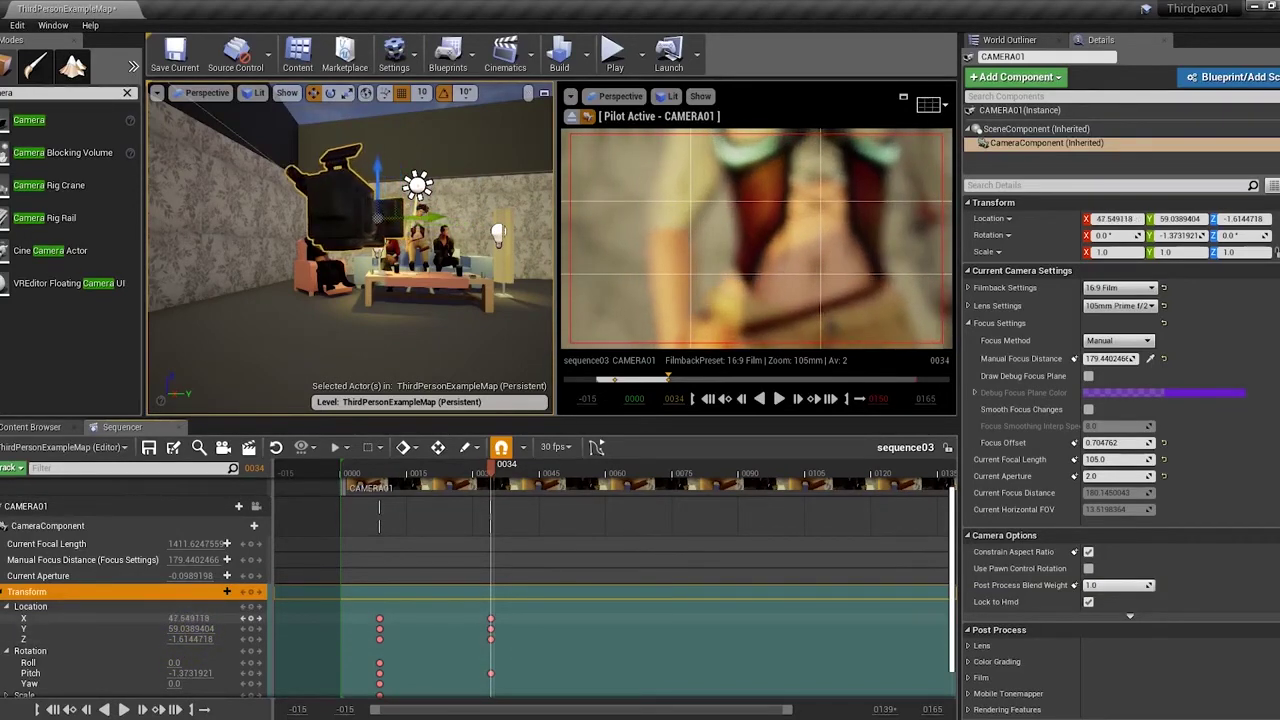
drag(192, 673, 240, 673)
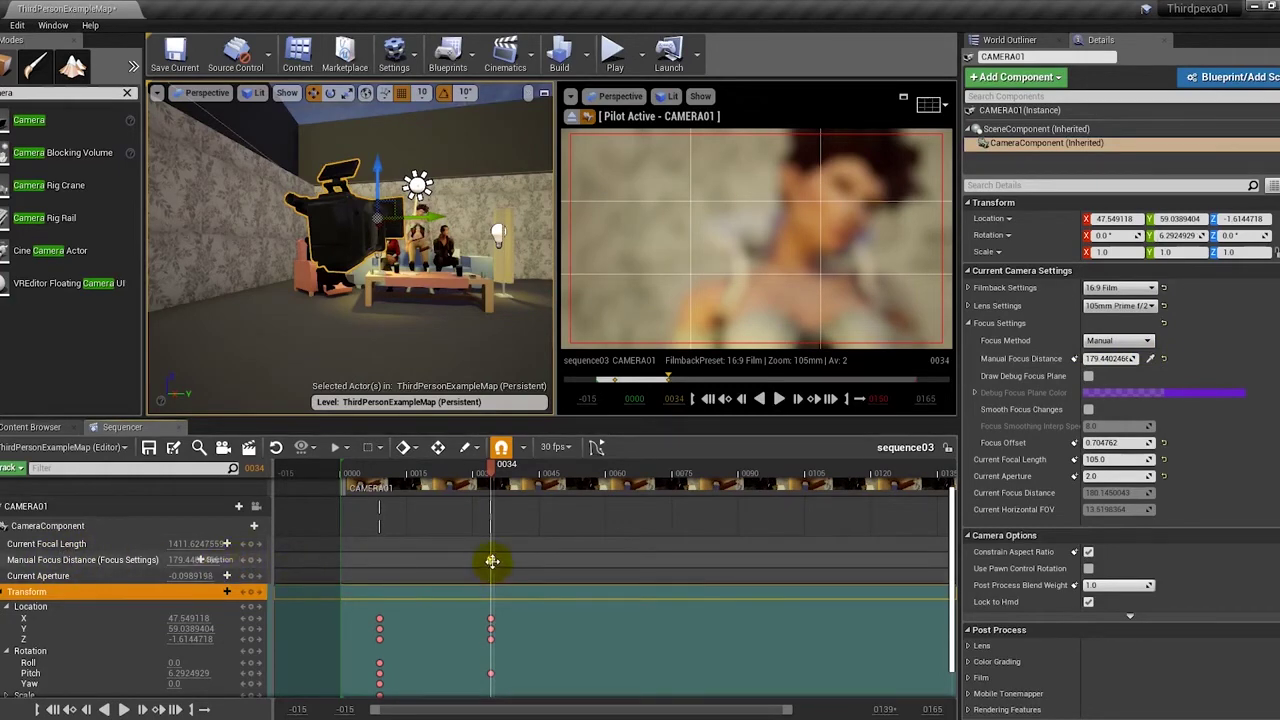
Move the focus distance key to frame 0009 and preview the camera move up to 0034
drag(492, 561, 387, 564)
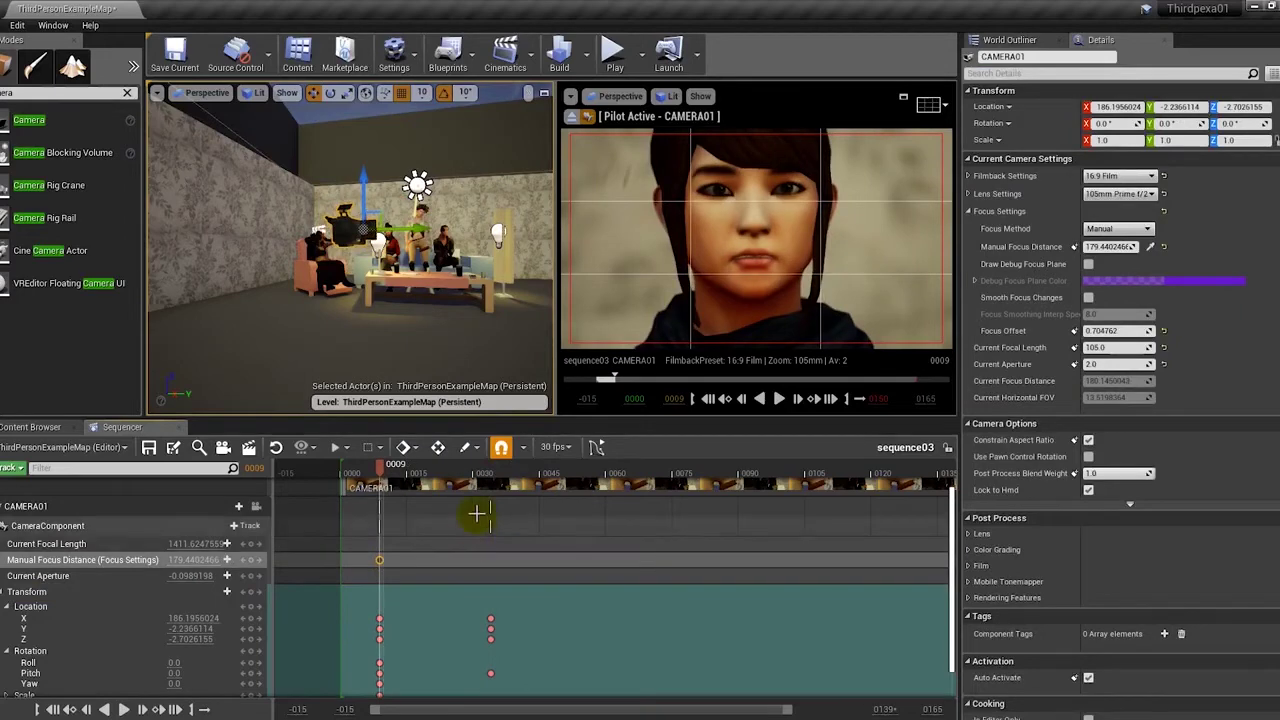
click(492, 481)
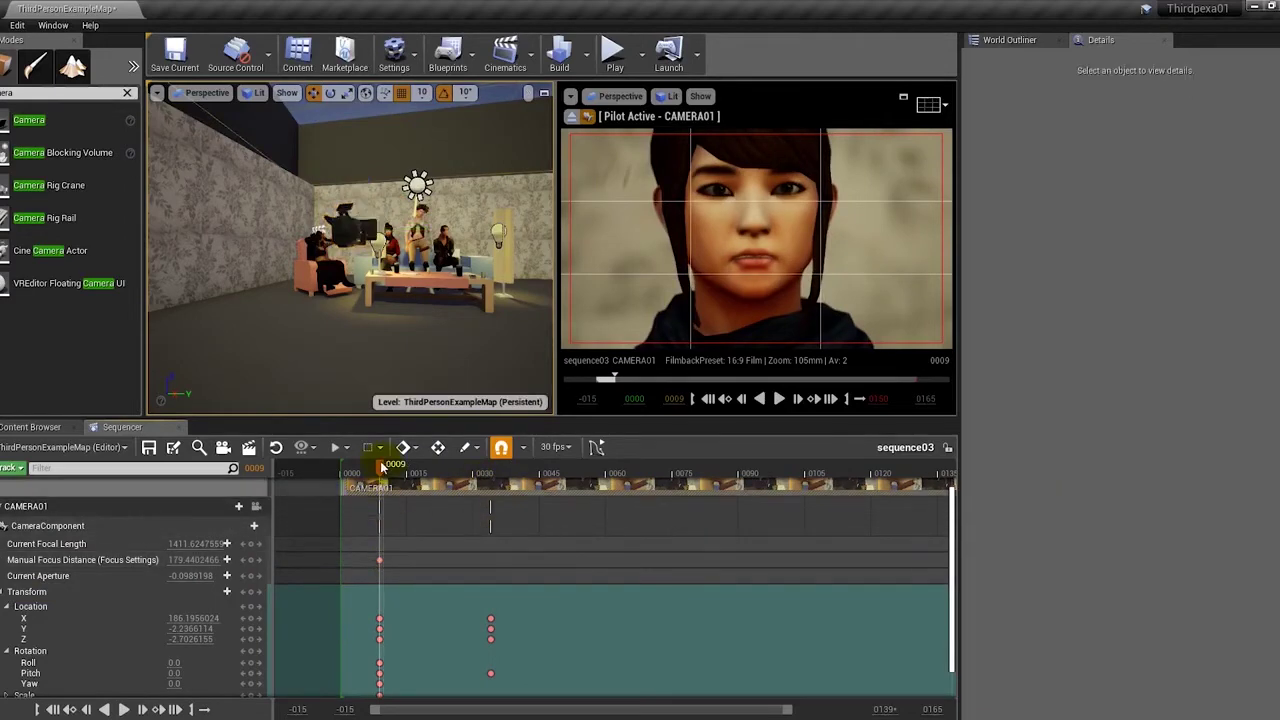
drag(386, 465, 491, 476)
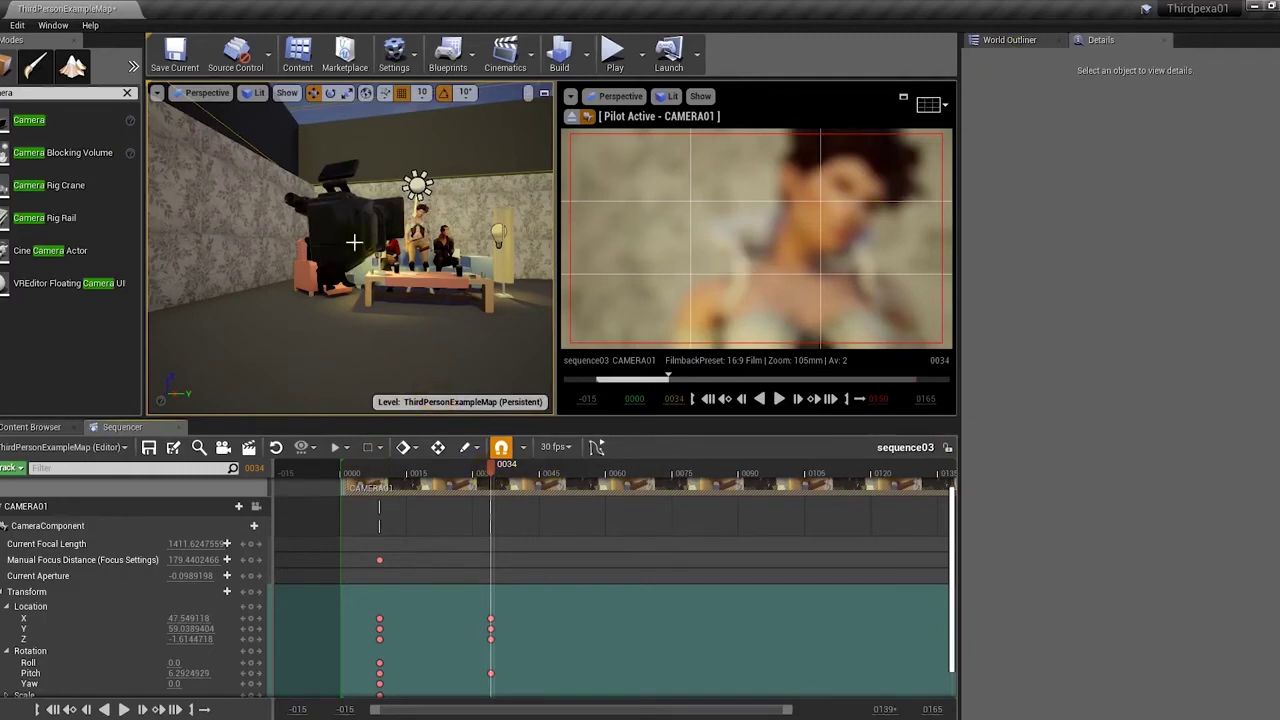
scroll(356, 242, up, 2)
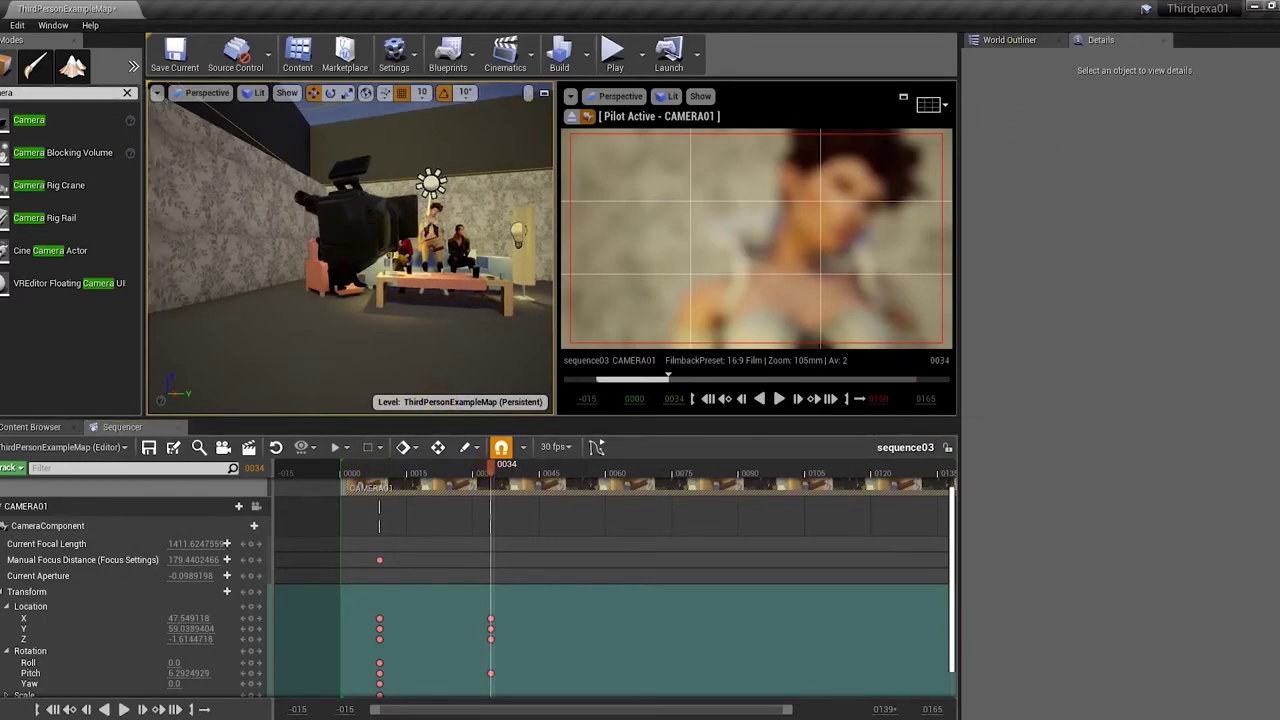
Sample focus on Maria with the eyedropper and key Manual Focus Distance at frame 0034
click(362, 224)
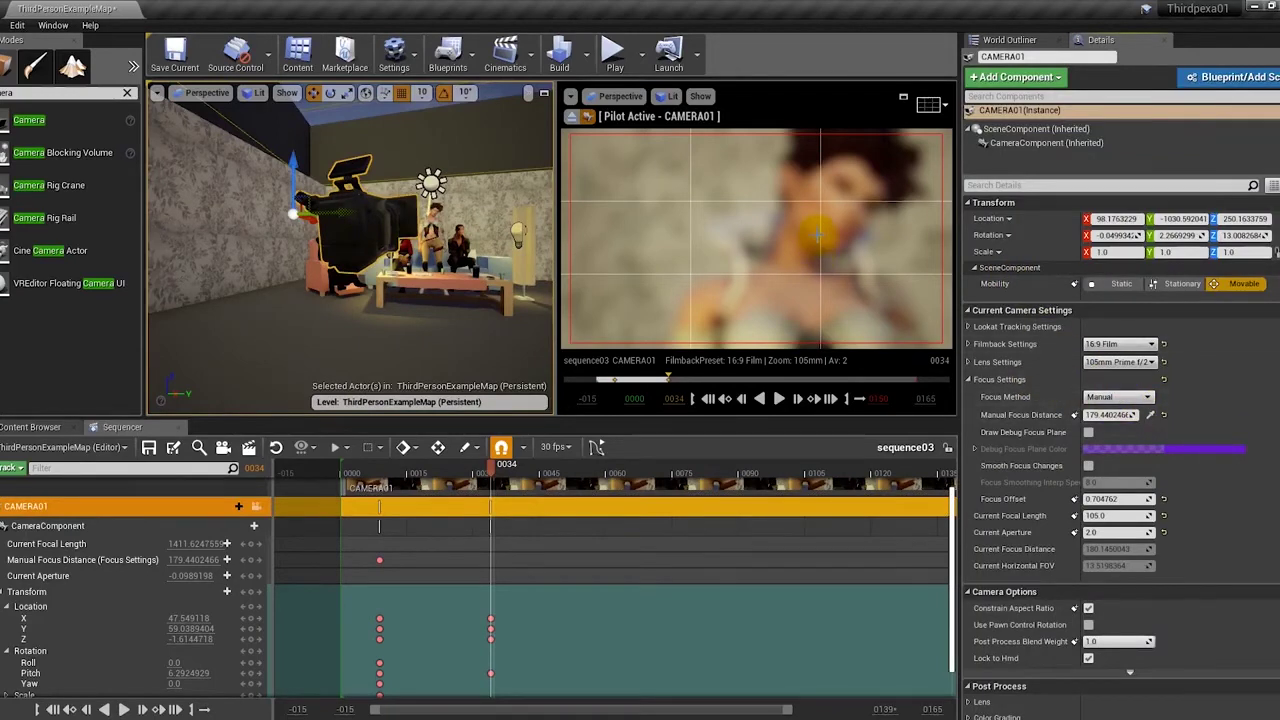
click(815, 240)
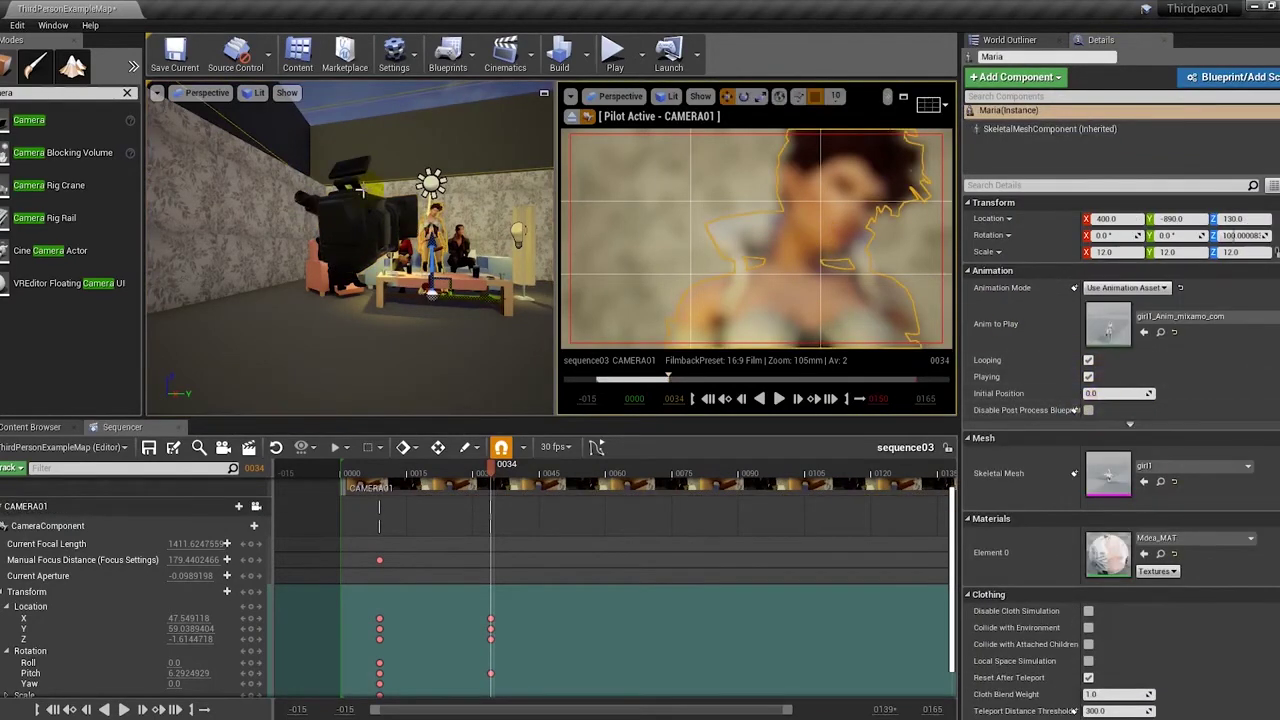
click(362, 190)
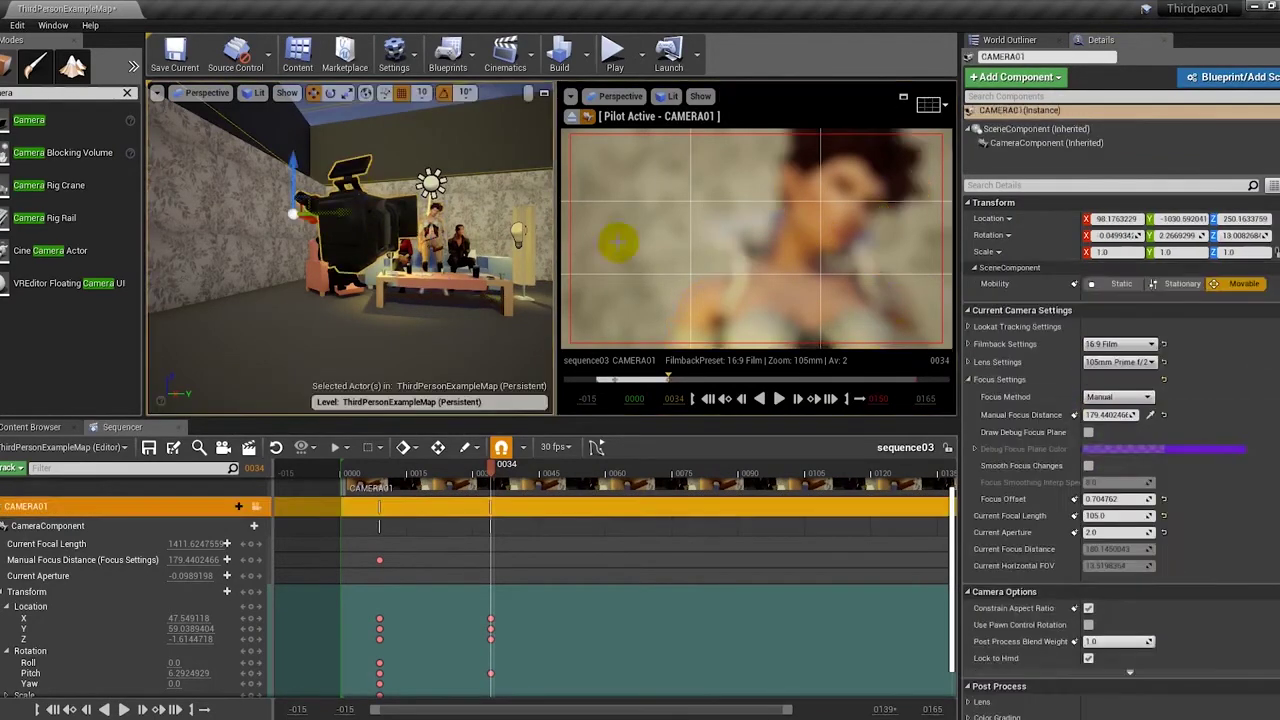
click(1149, 415)
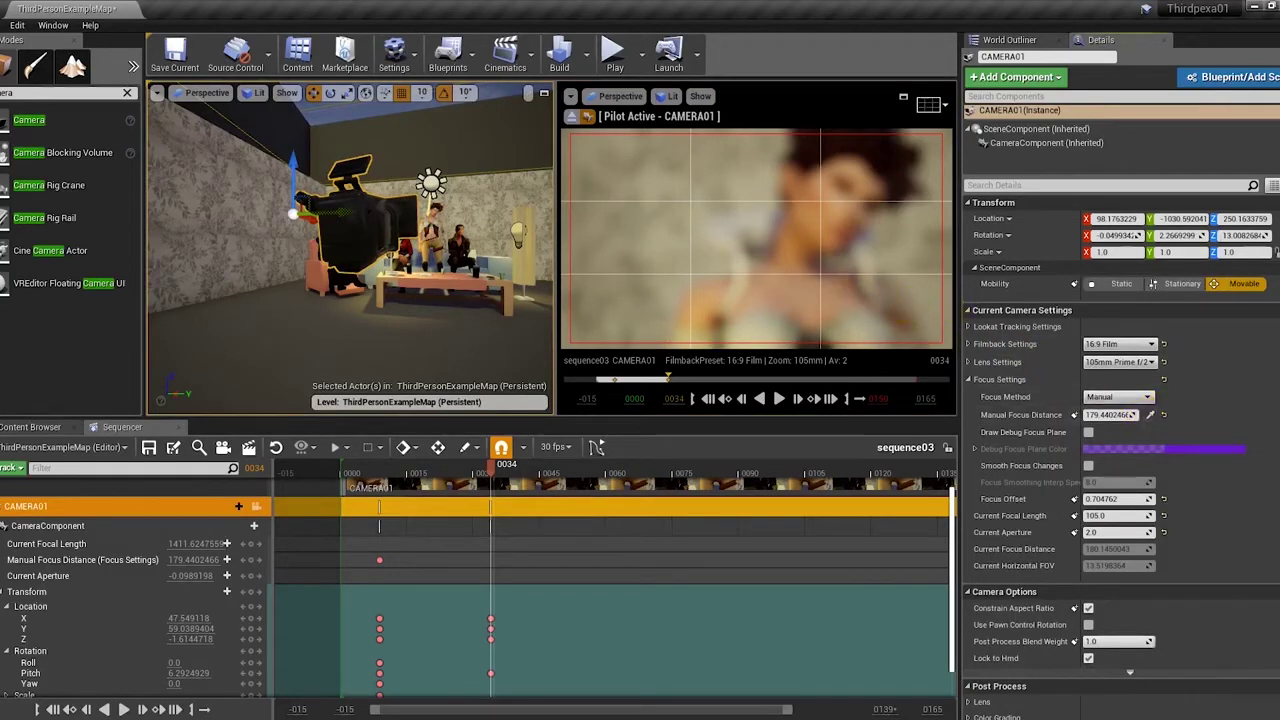
click(830, 293)
click(383, 203)
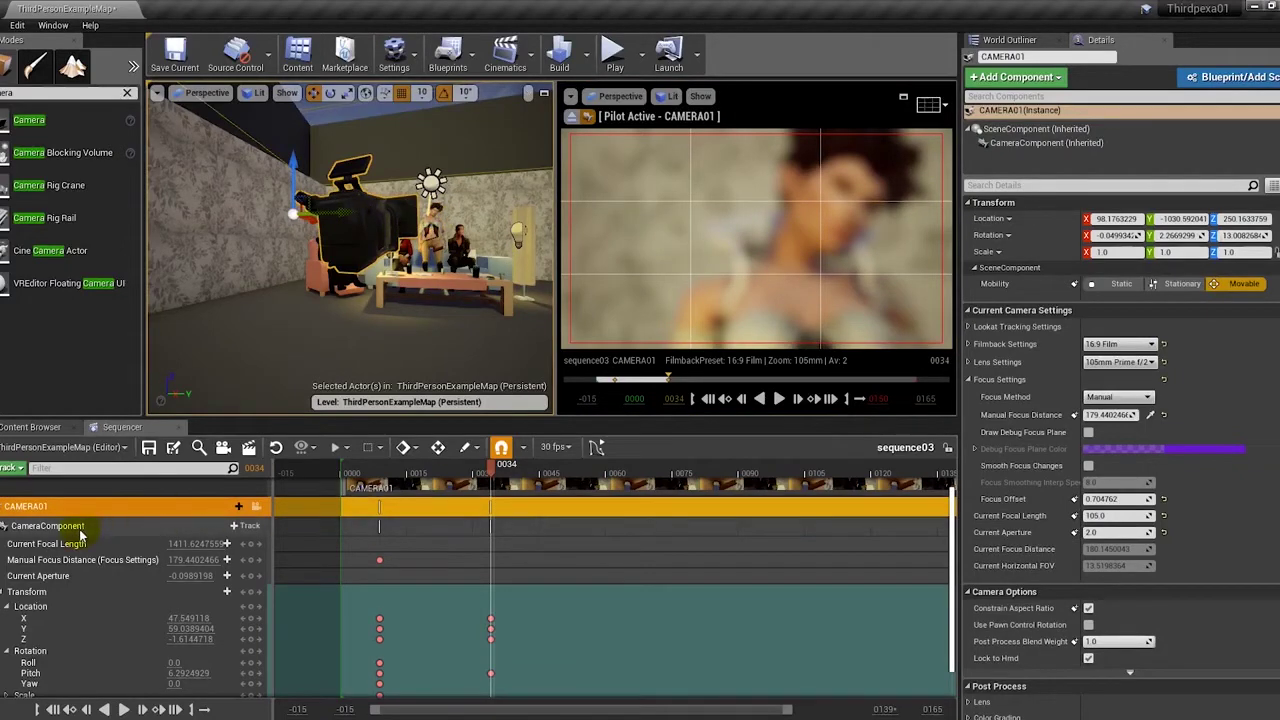
click(98, 560)
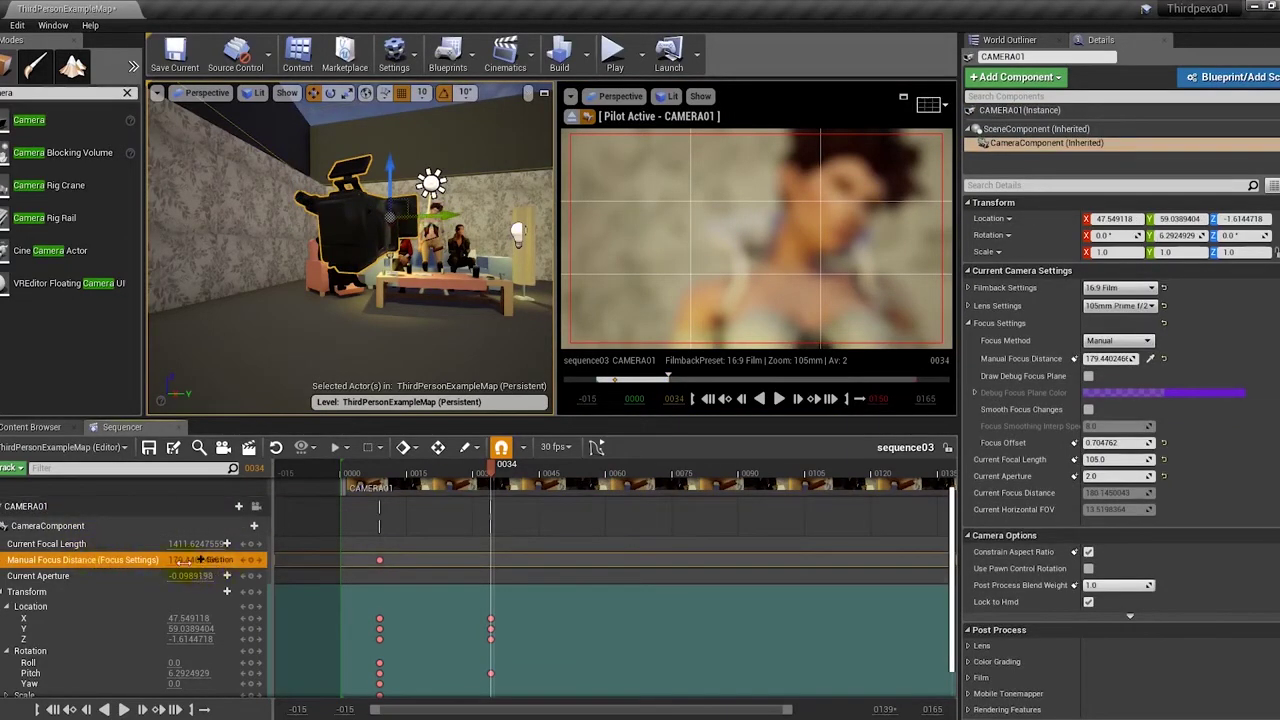
click(1150, 358)
click(803, 290)
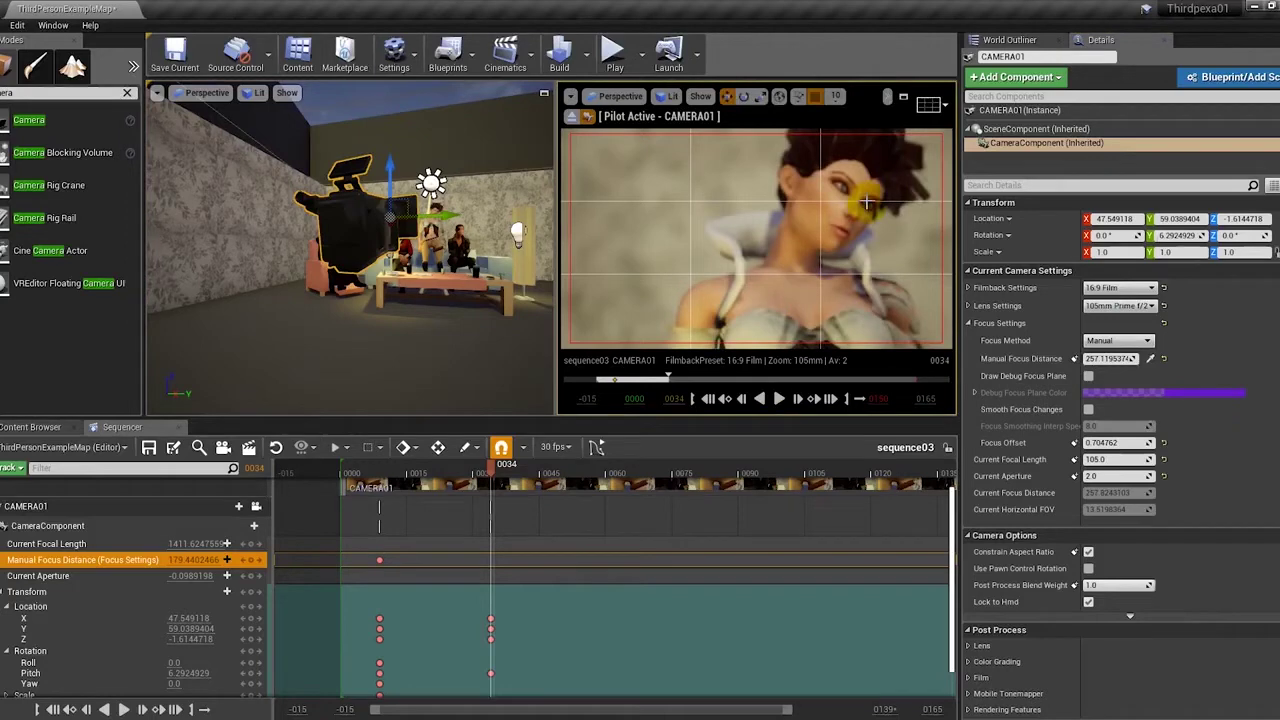
click(226, 560)
Raise the focus until Maria is sharp and paste the 285.85 value into the track's focus key
mouse_move(490, 476)
mouse_down()
mouse_move(380, 472)
mouse_move(495, 490)
mouse_up()
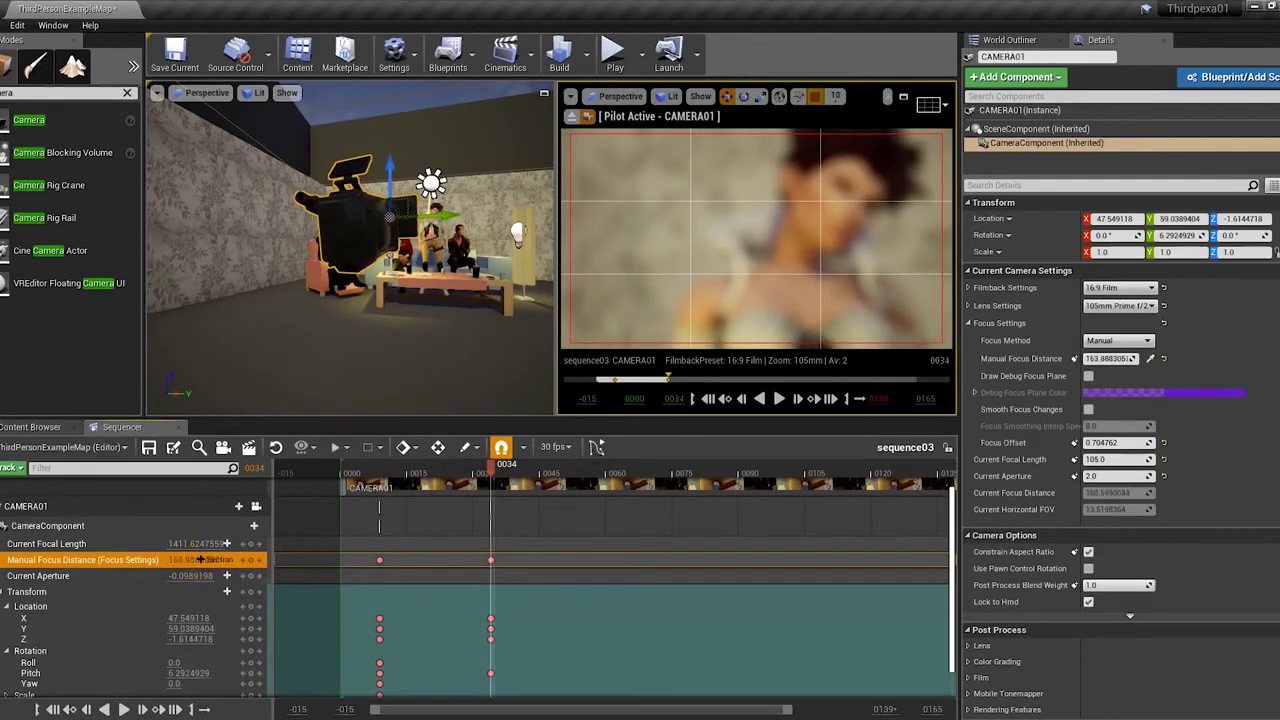
drag(201, 560, 201, 560)
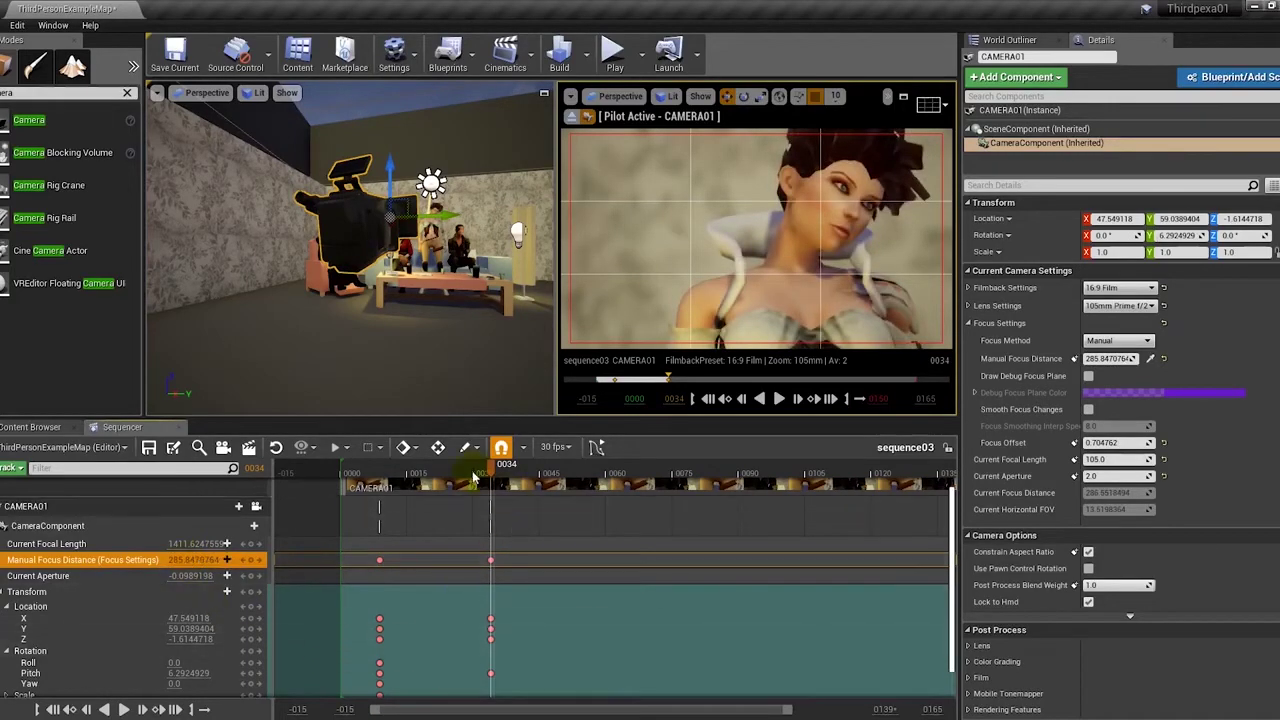
drag(490, 480, 521, 478)
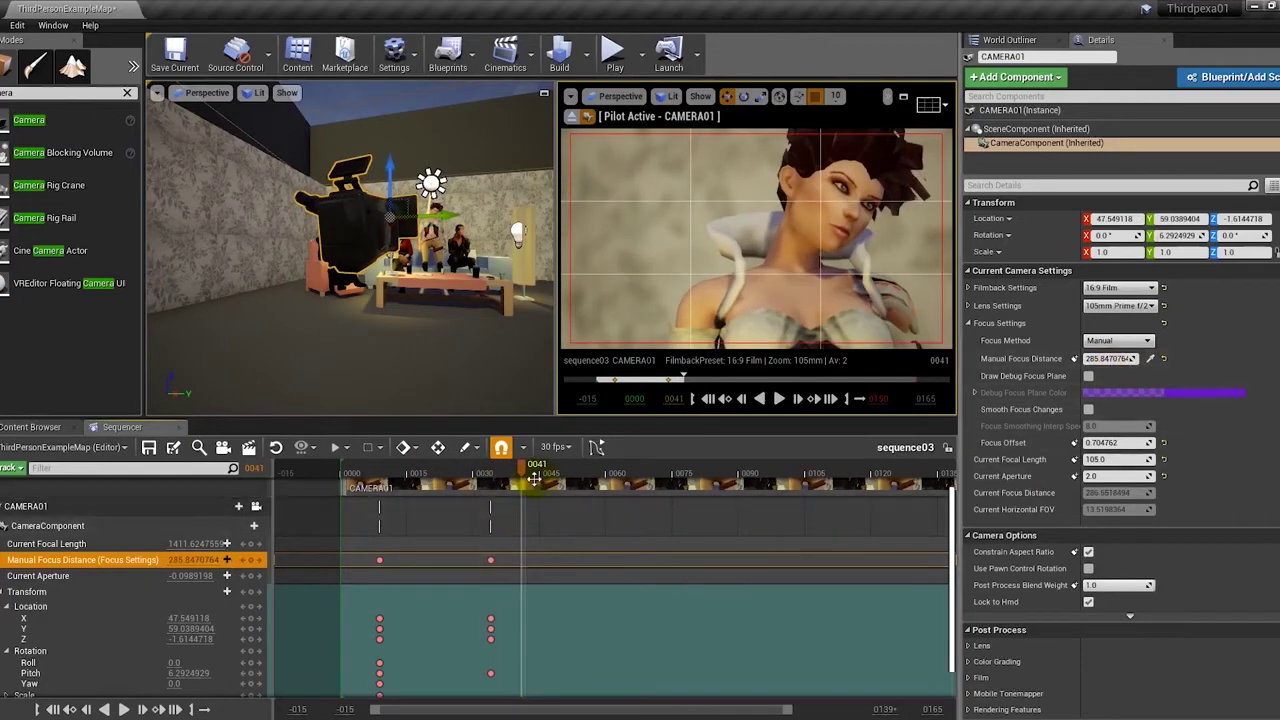
click(1108, 358)
right_click(1104, 362)
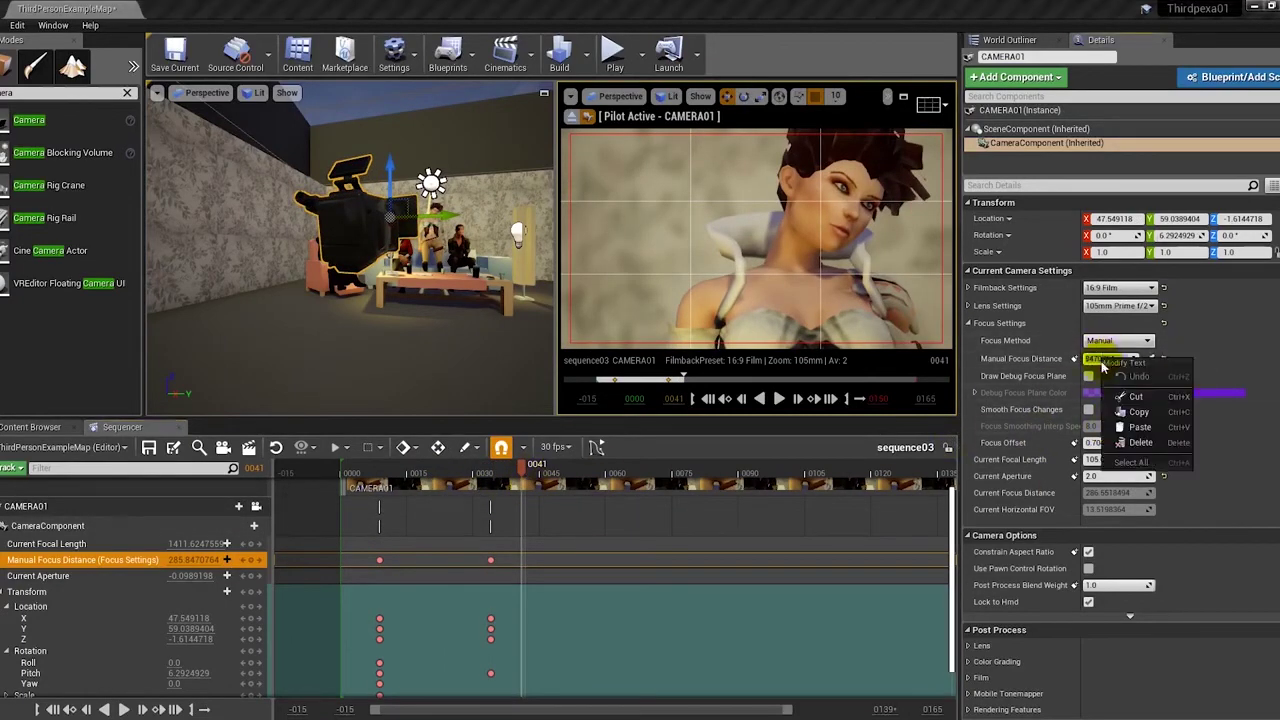
click(1138, 411)
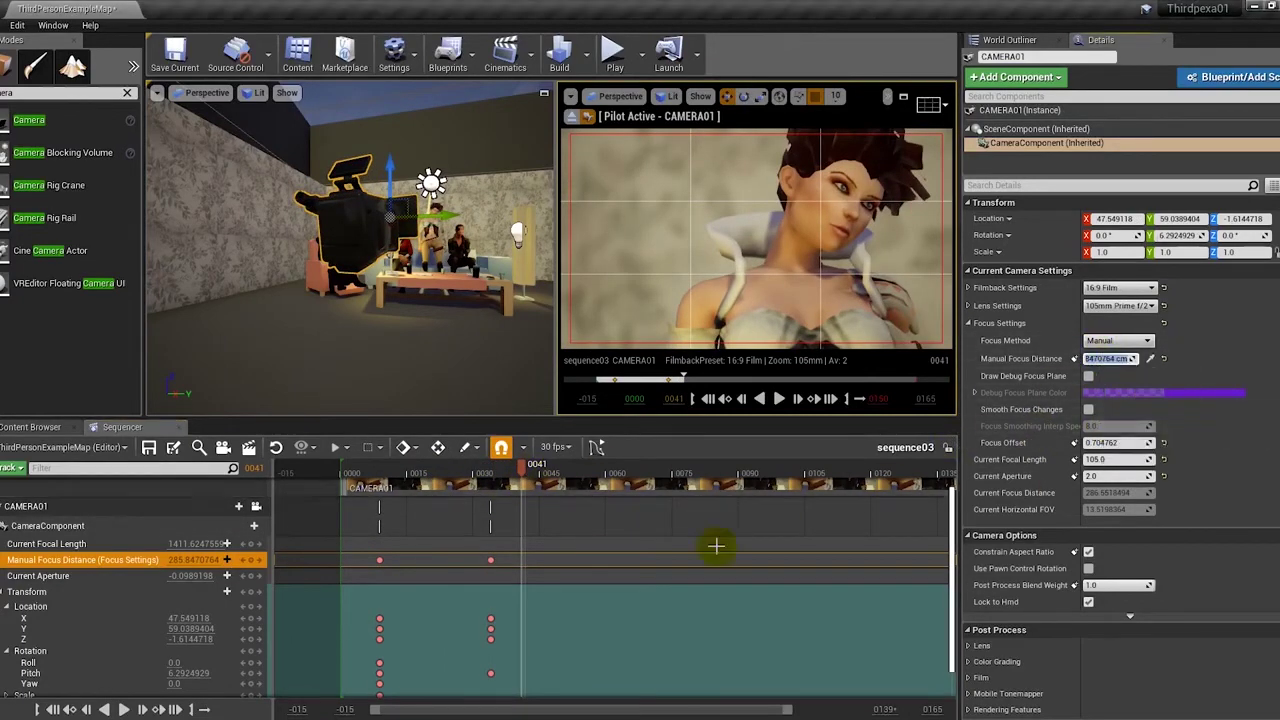
click(243, 560)
click(195, 560)
right_click(182, 559)
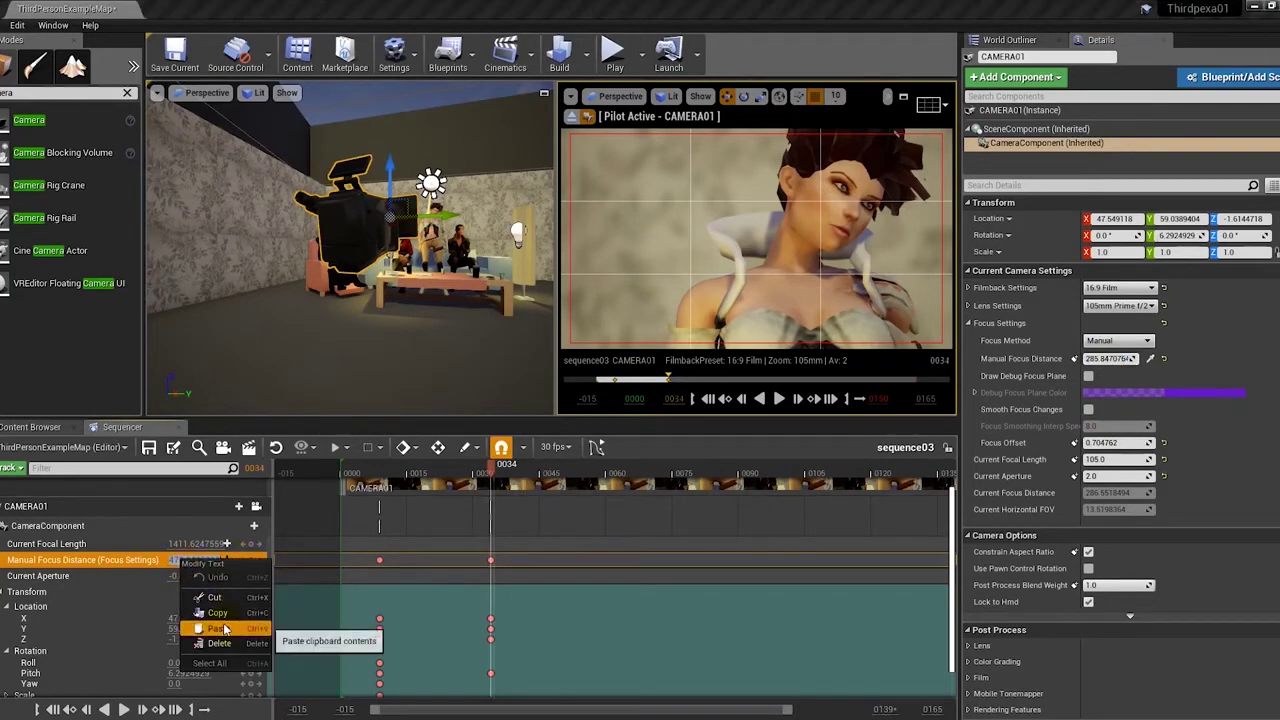
click(224, 628)
drag(490, 472, 658, 477)
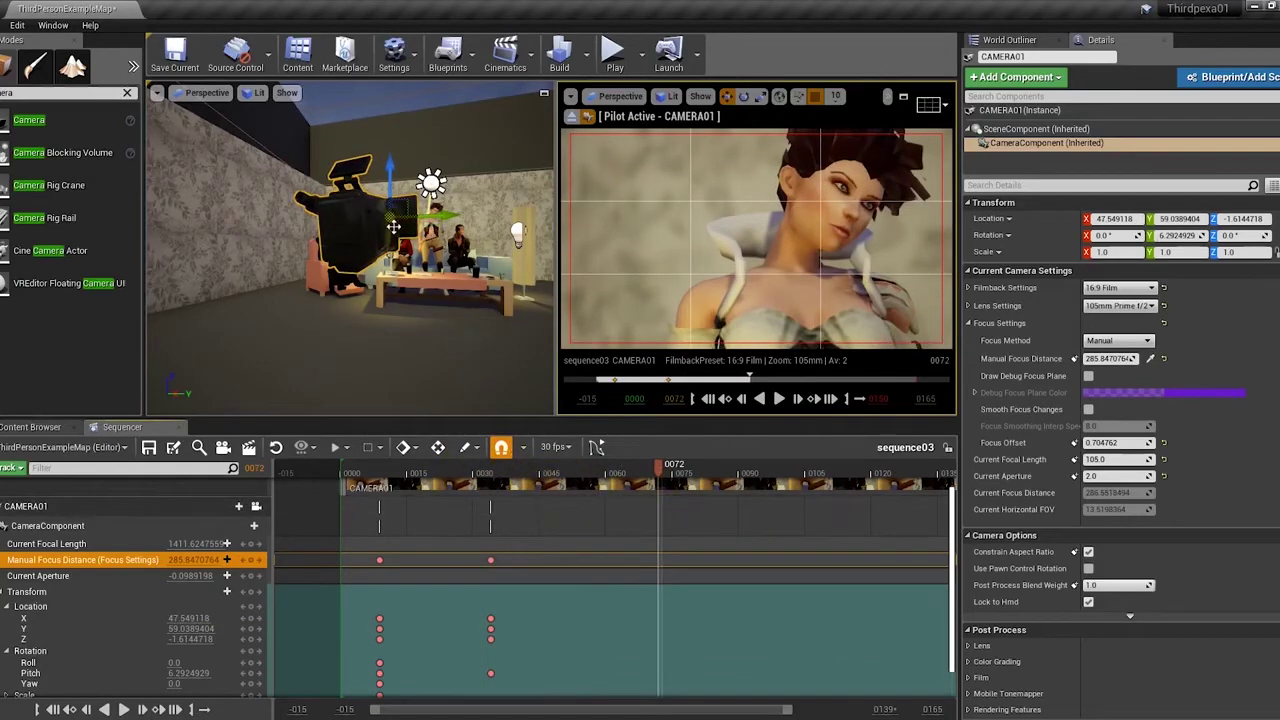
Reposition CAMERA01 onto the eye-patched woman's head and key position, rotation and focus at frame 0072
drag(425, 216, 525, 230)
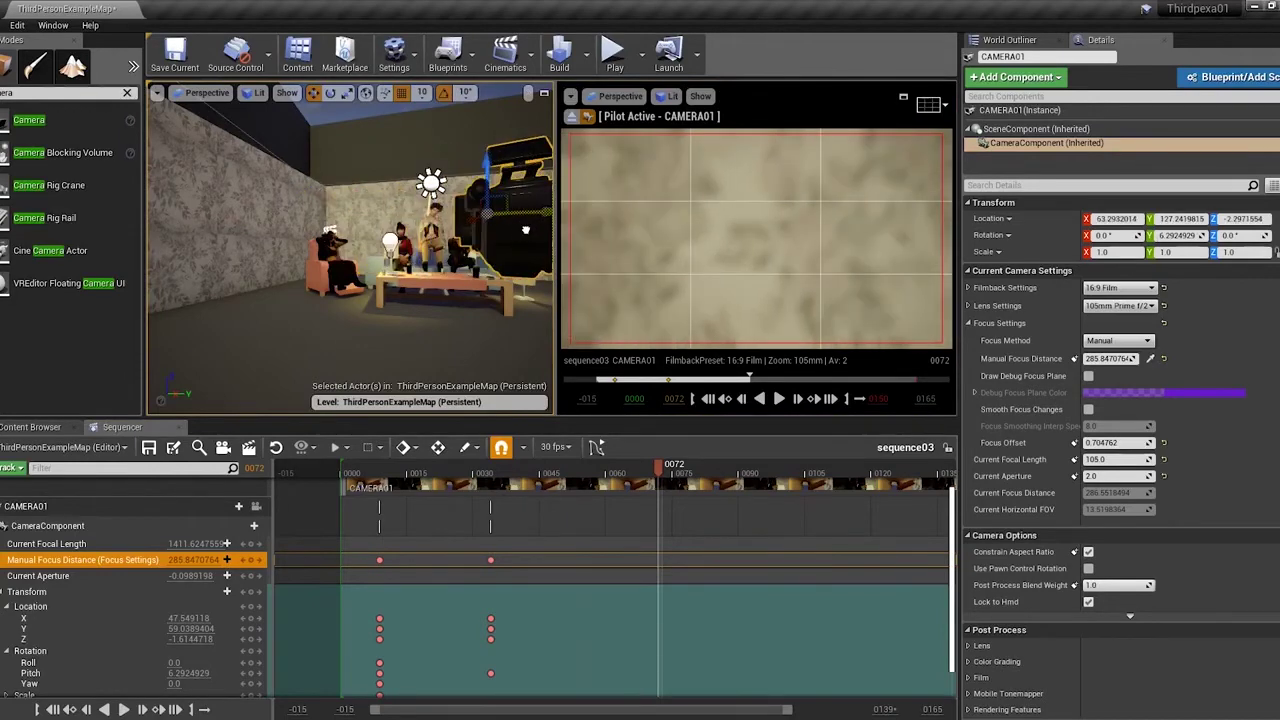
drag(482, 160, 477, 222)
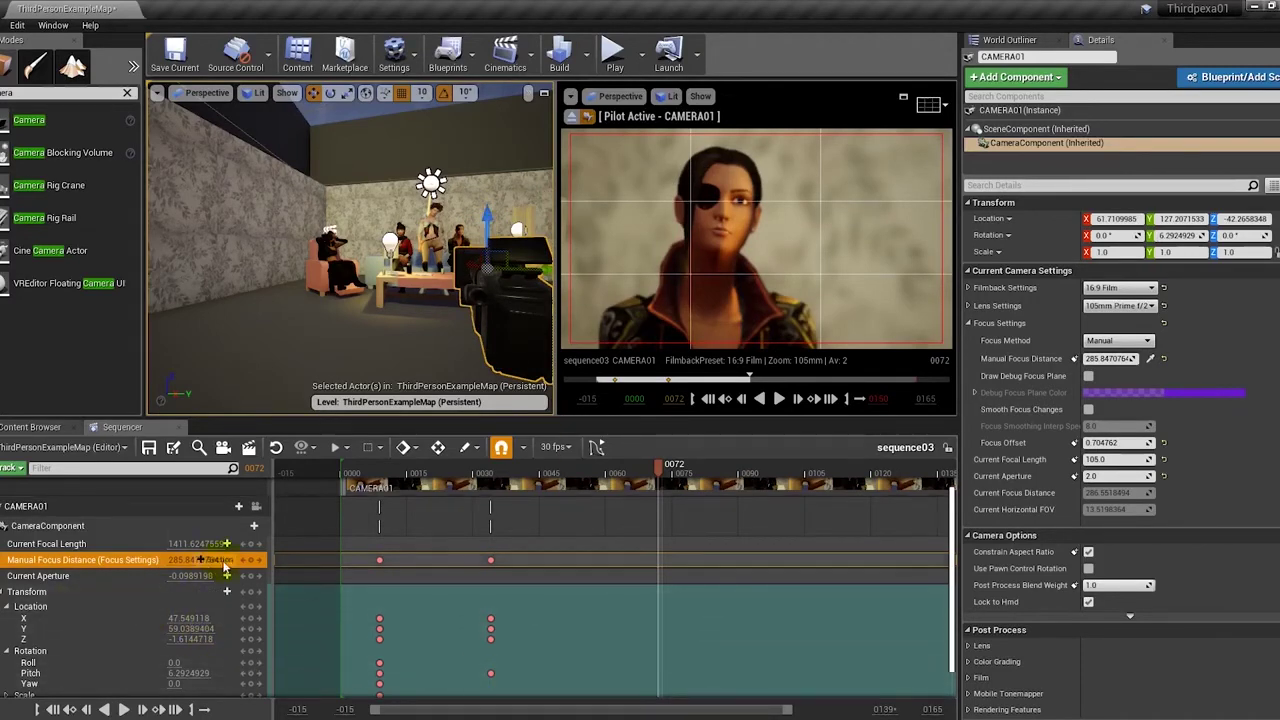
click(243, 607)
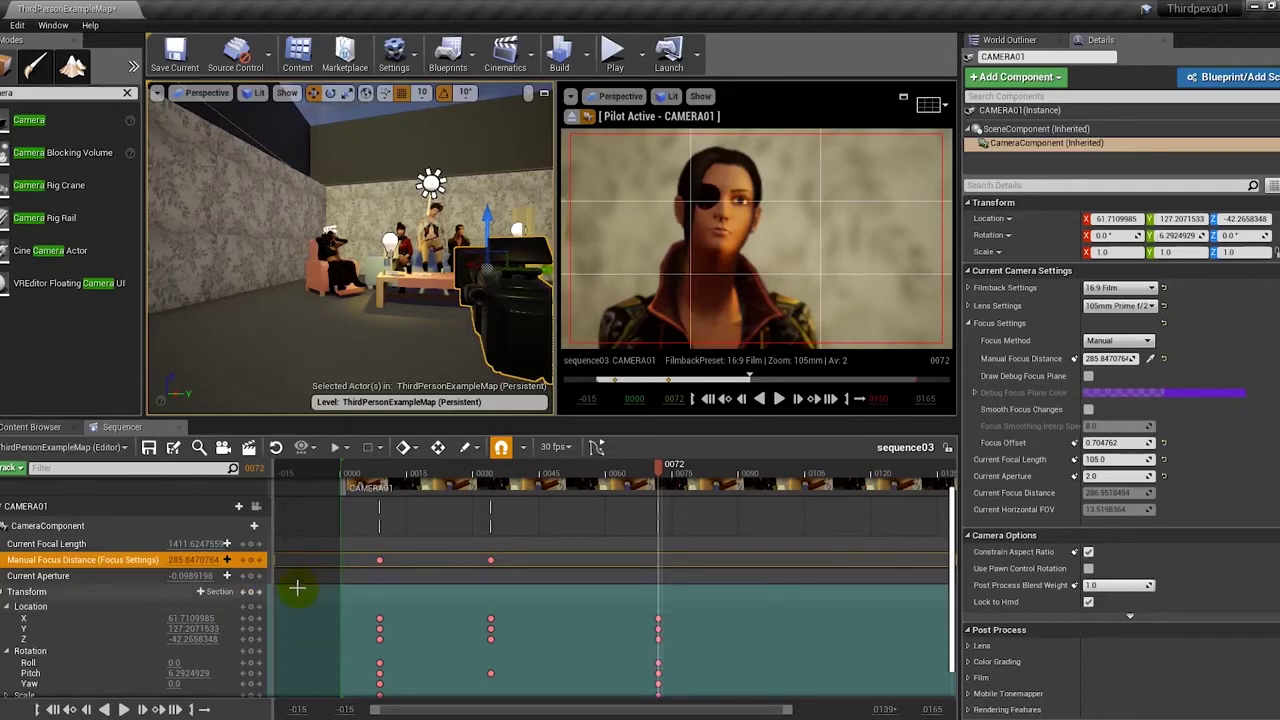
click(226, 560)
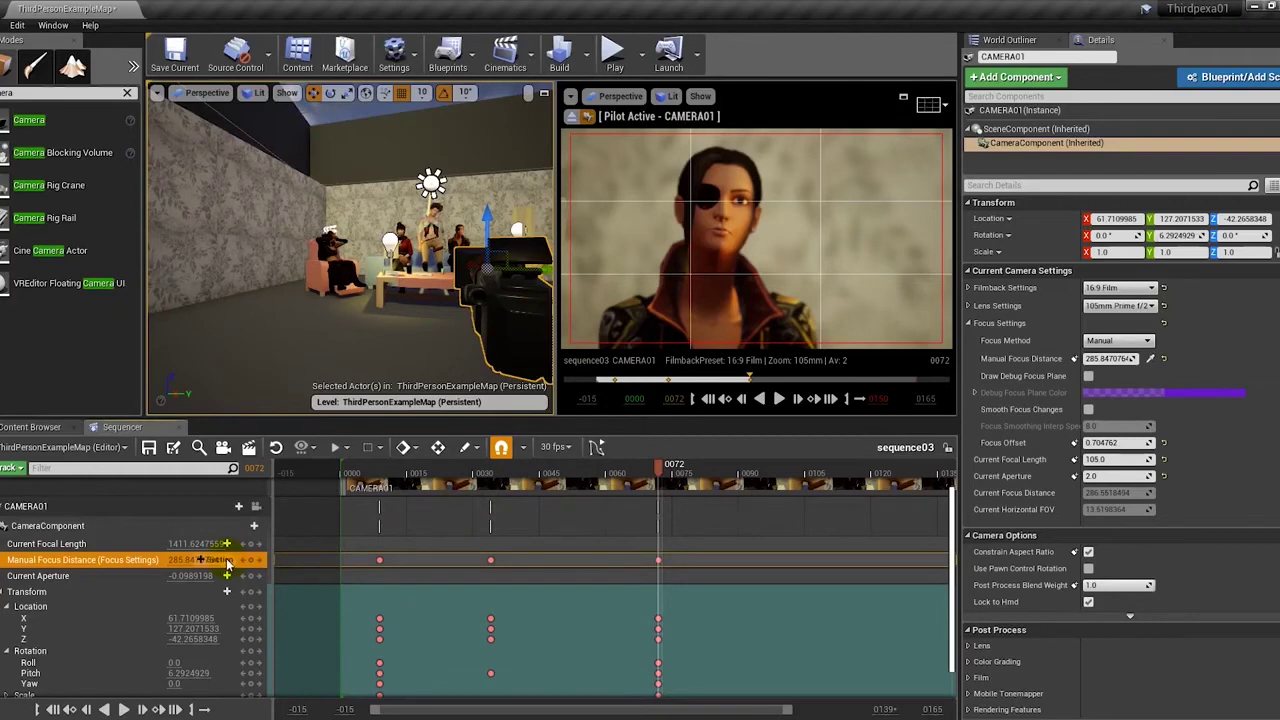
Enter a focus distance of about 320 and paste it into the track's 0072 focus key
click(1112, 358)
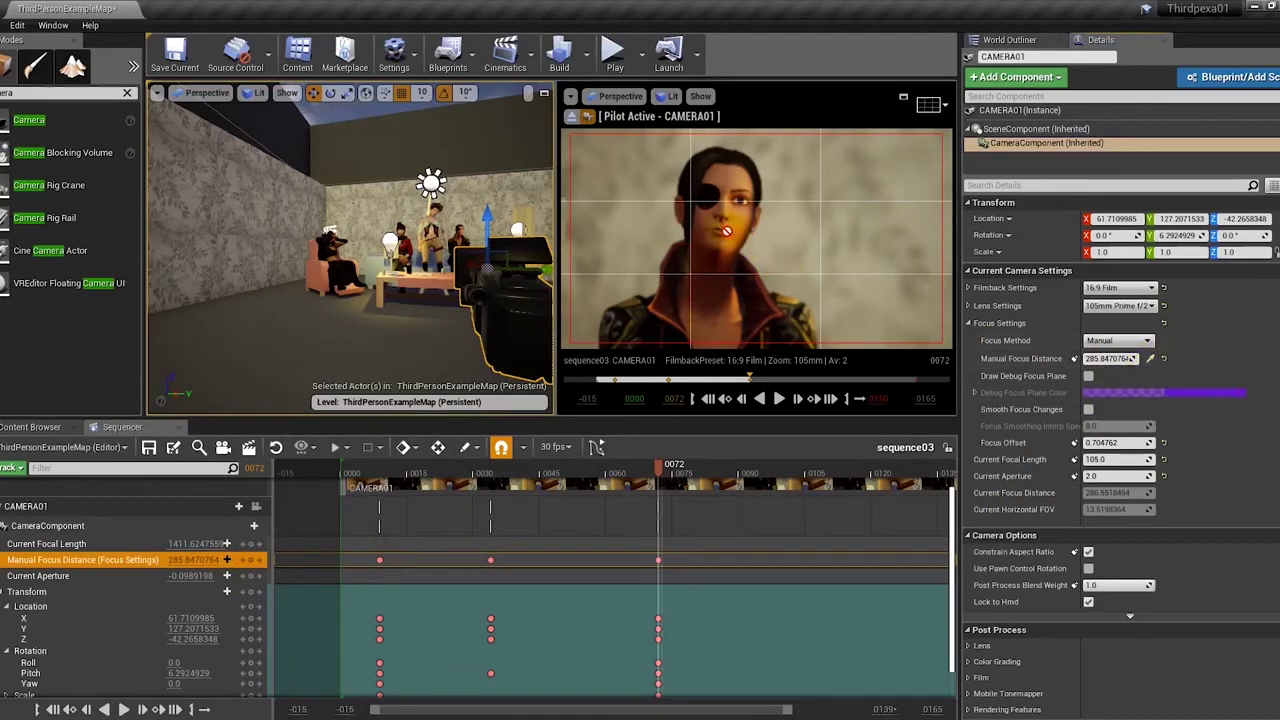
text(320.4659)
right_click(1112, 358)
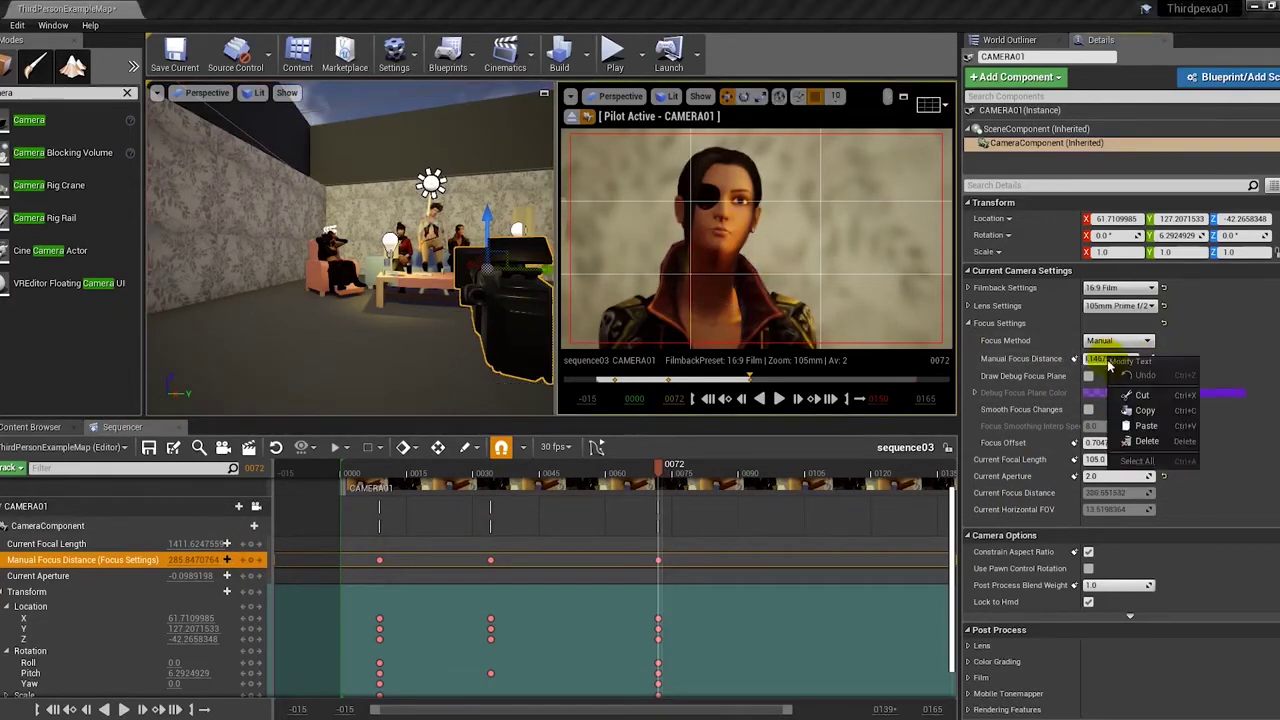
click(737, 517)
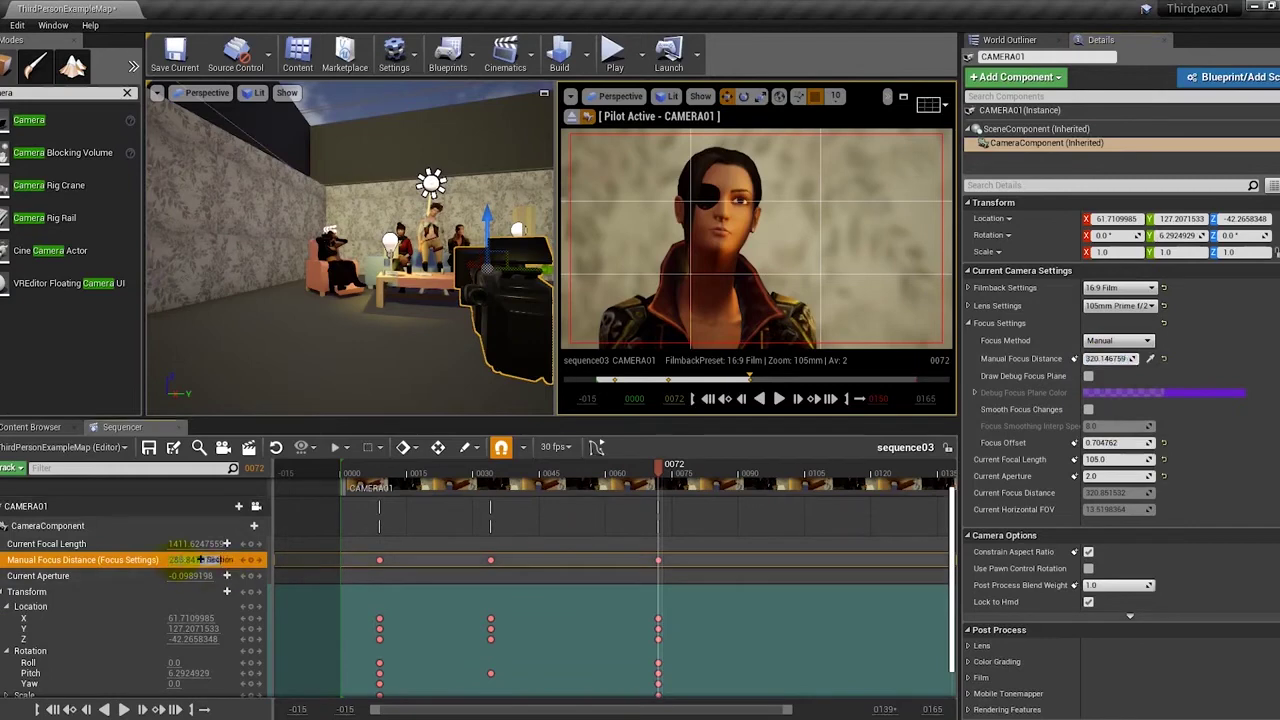
click(176, 560)
click(228, 623)
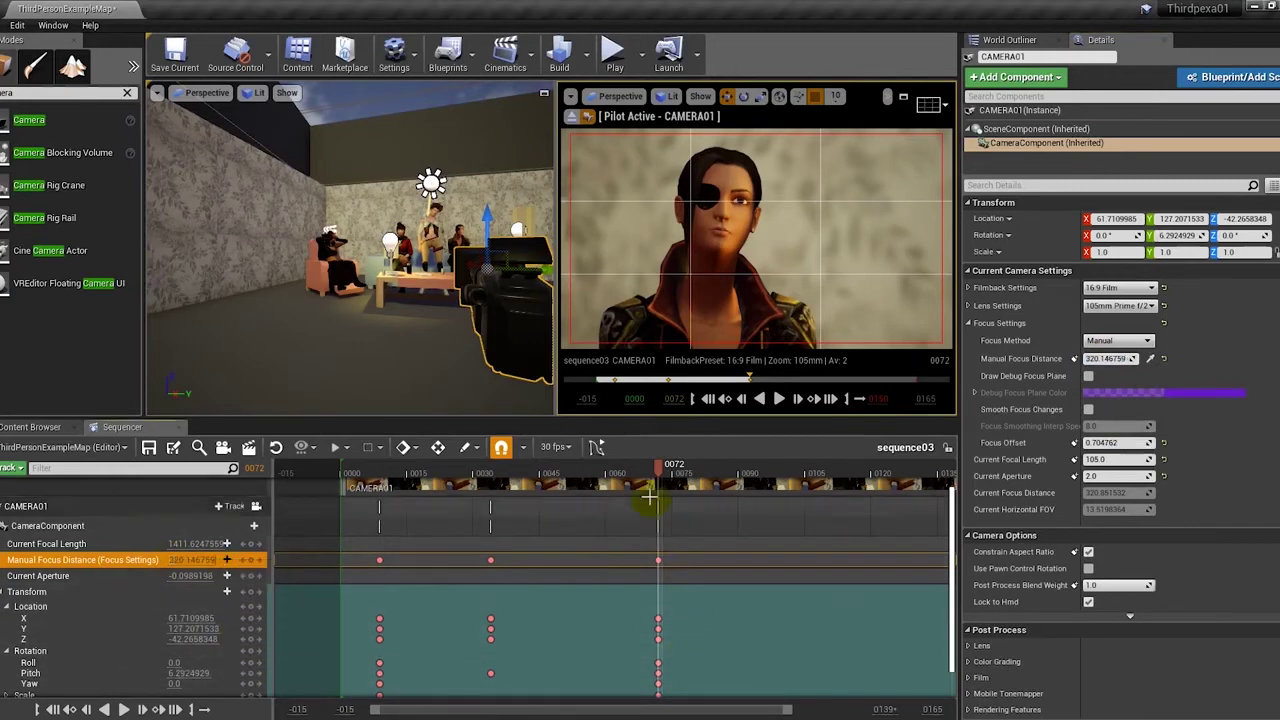
drag(616, 479, 726, 504)
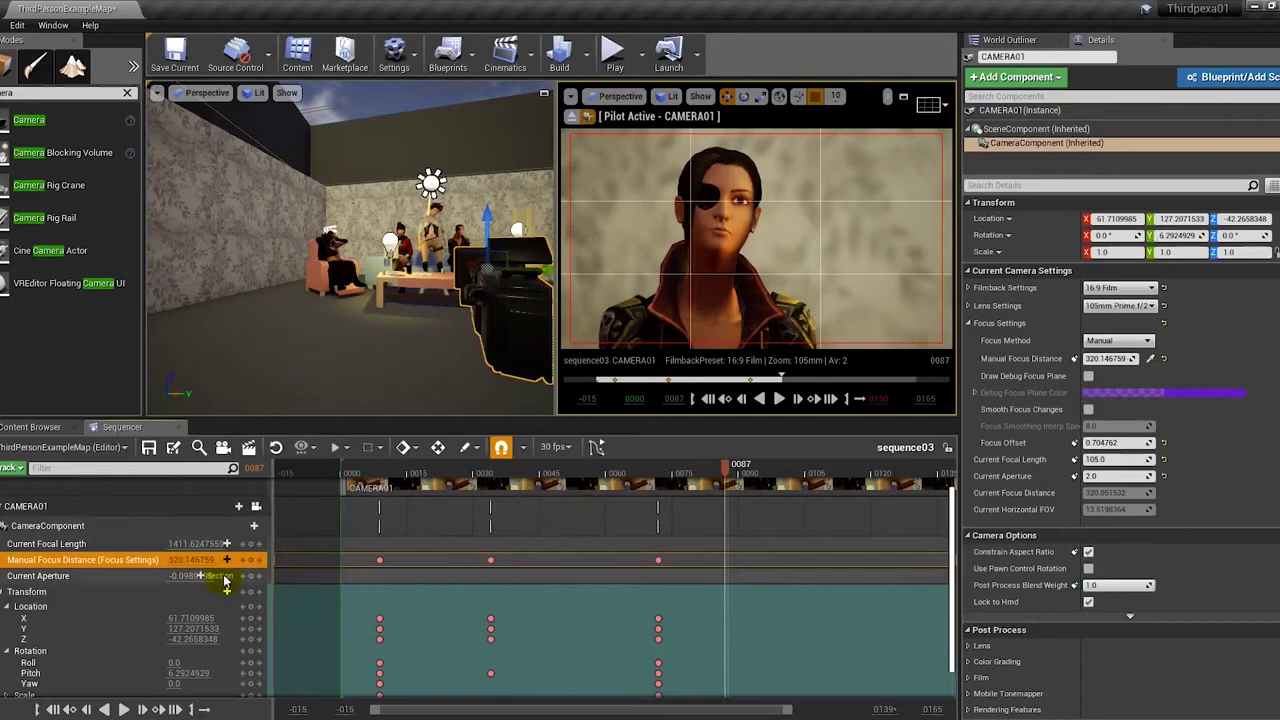
Collapse CAMERA01's sub-tracks so the Camera Cuts track shows above it
click(31, 536)
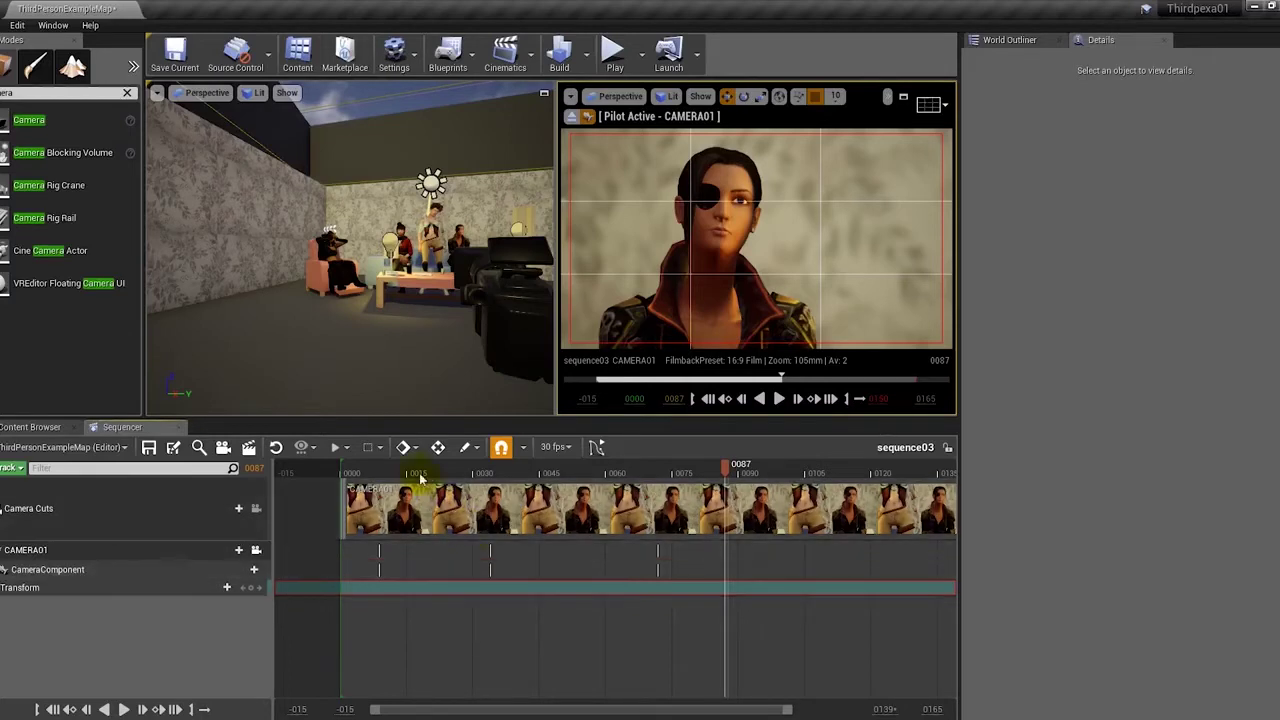
Create a new level sequence from the Cinematics options and save it with the name MASTER
click(399, 474)
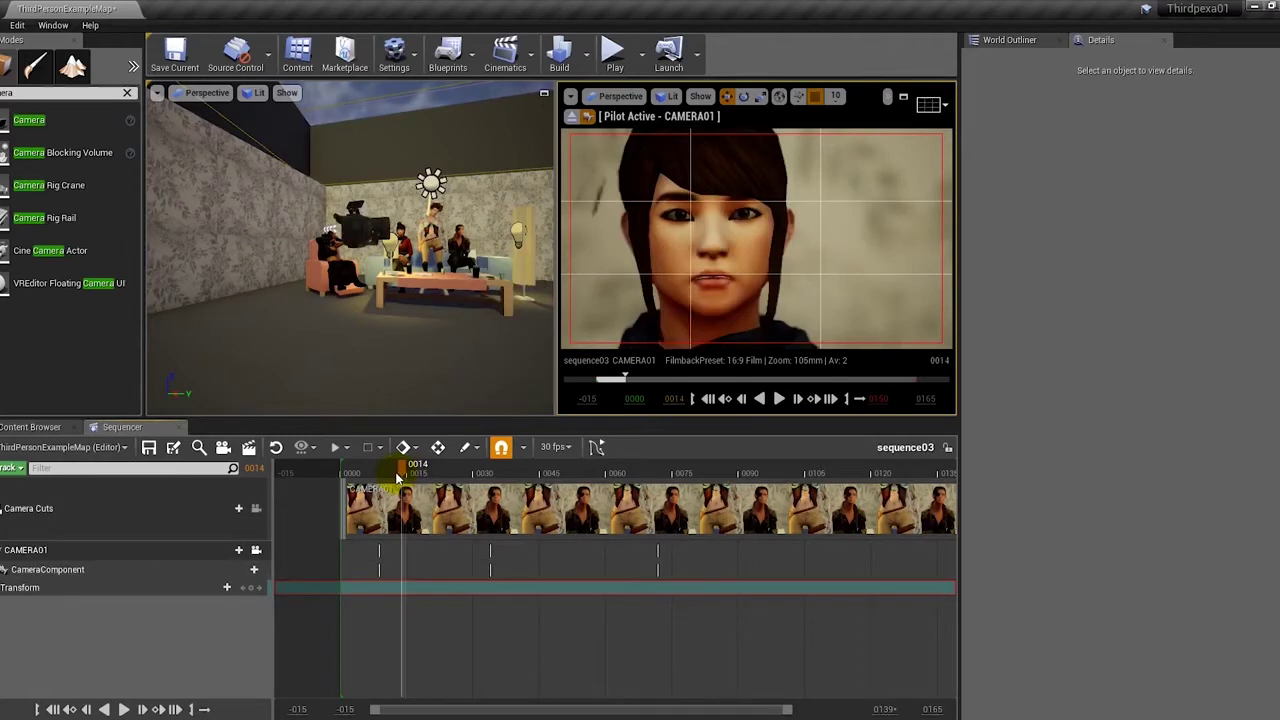
click(20, 431)
right_click(766, 666)
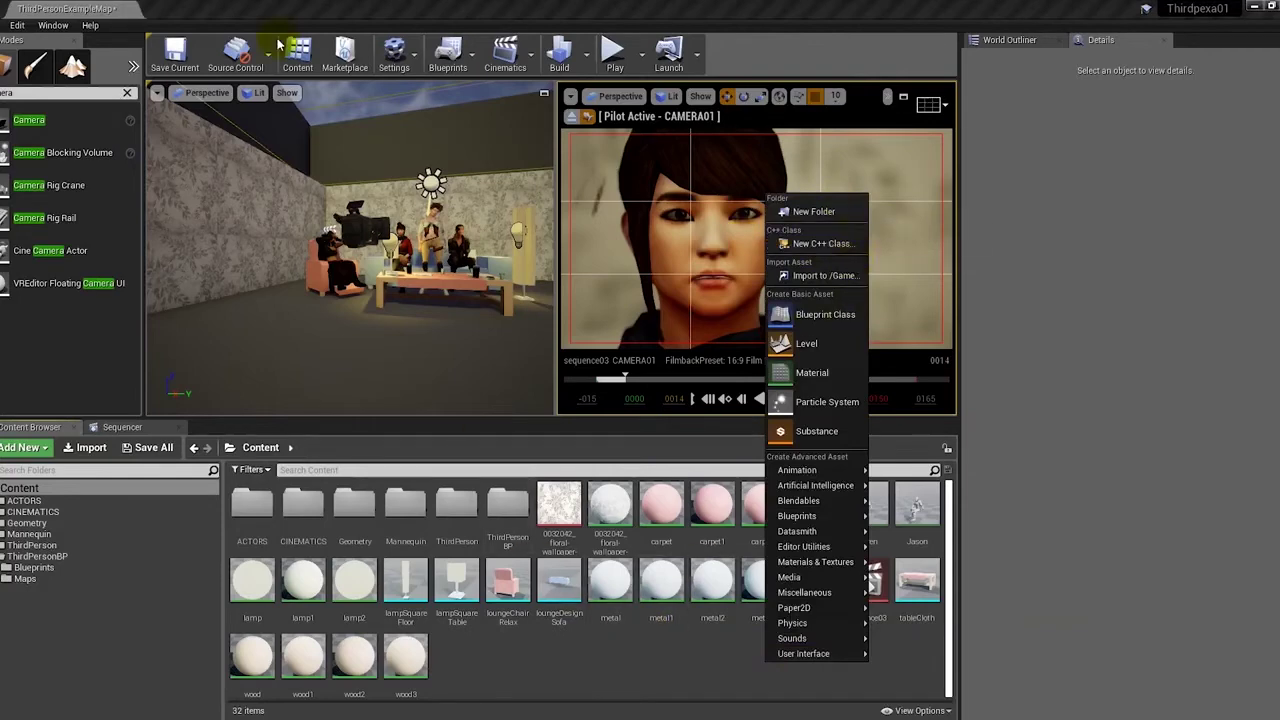
click(505, 55)
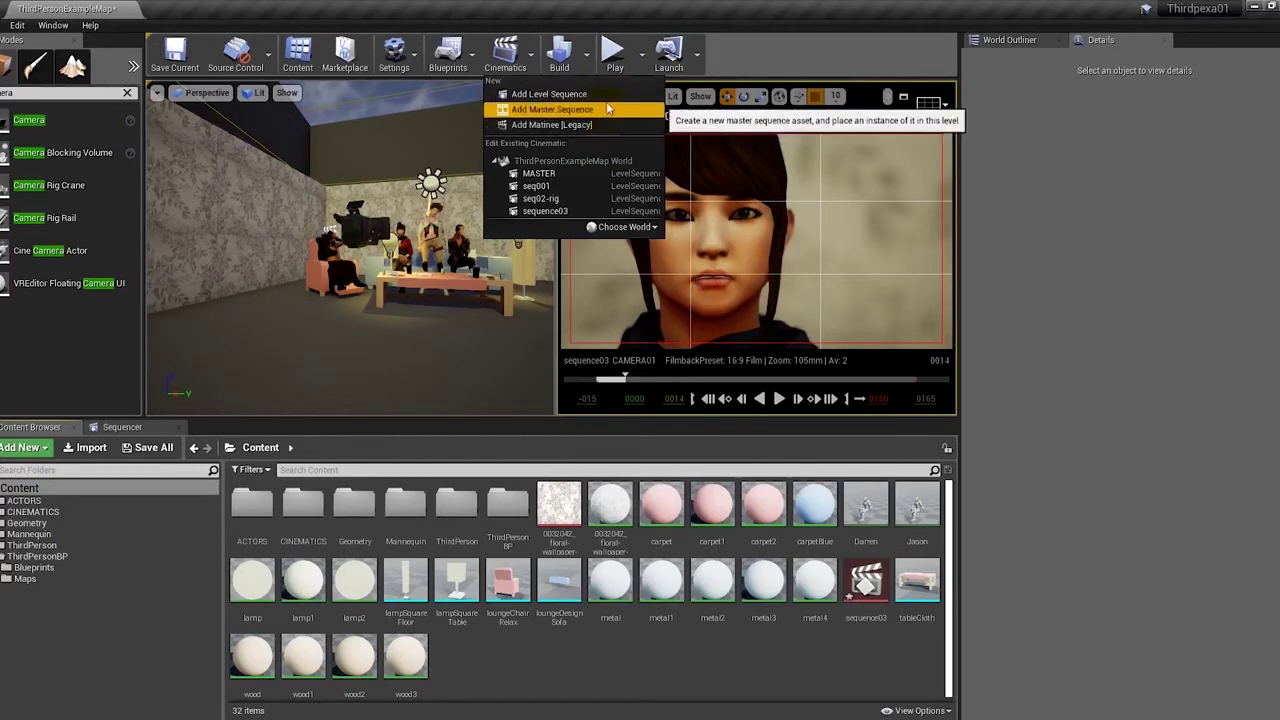
click(609, 98)
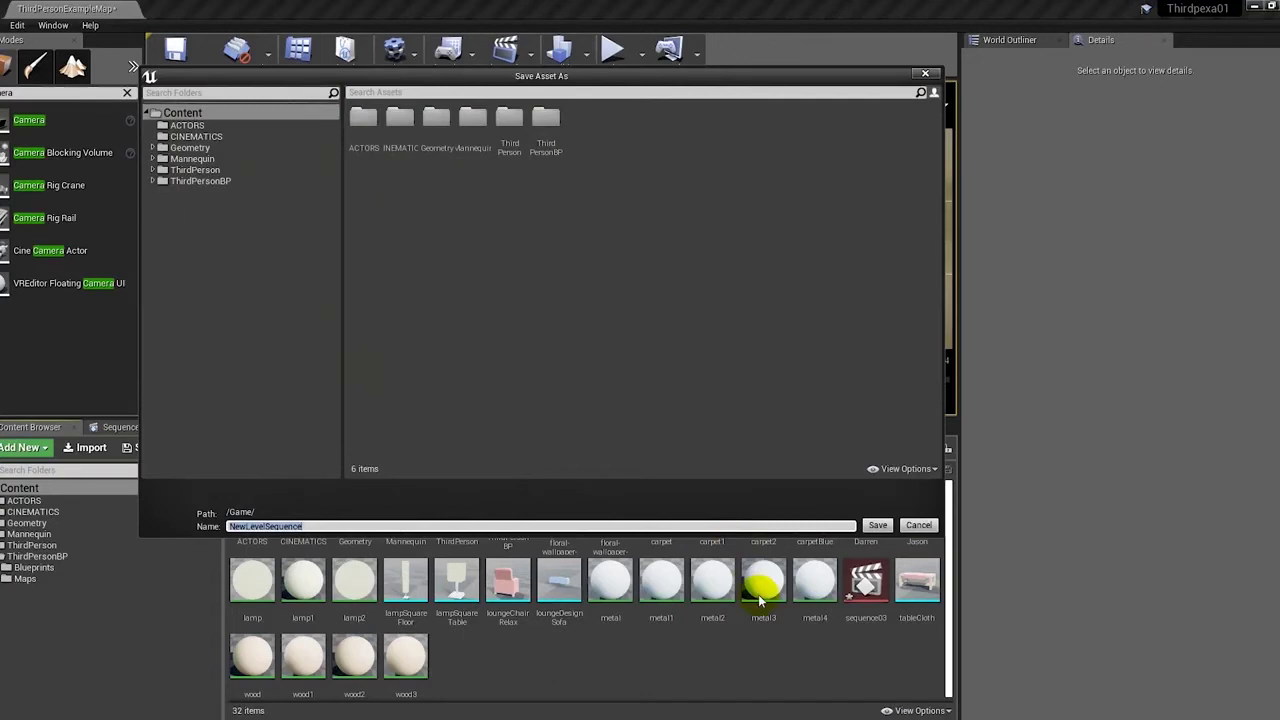
text(MASTERS)
key(Return)
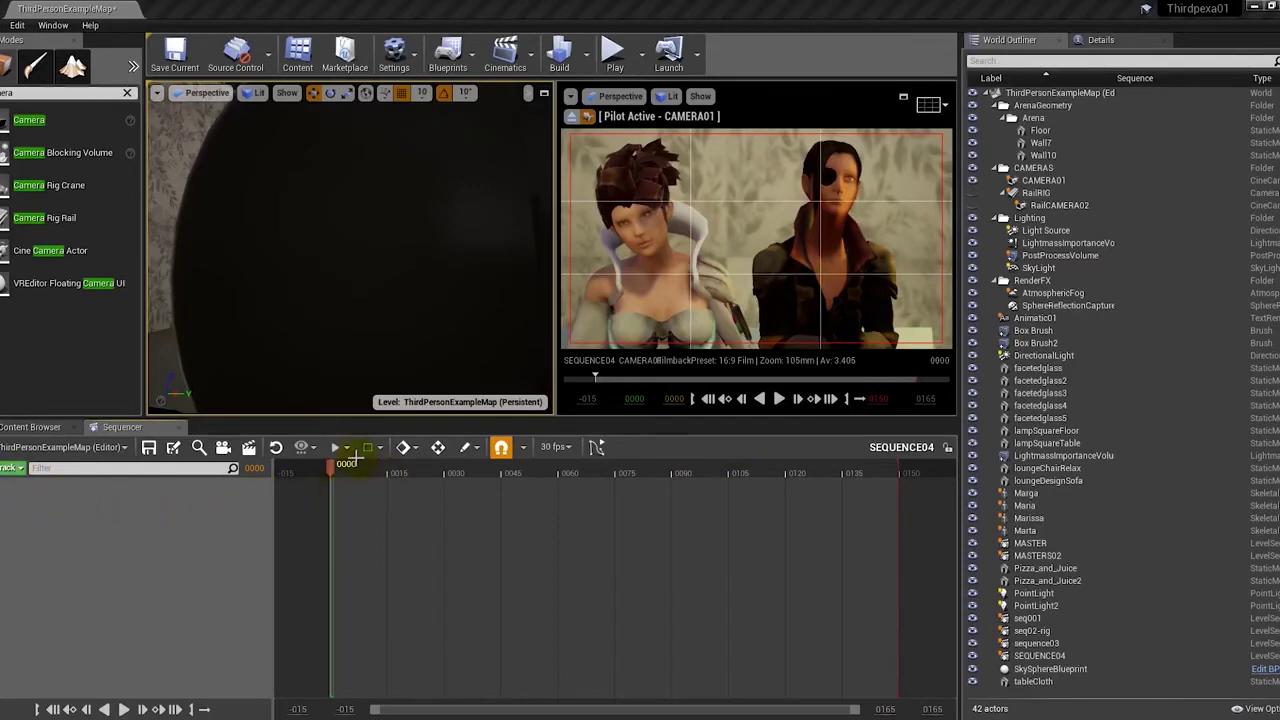
Add a shot track, dismiss the shot picker without inserting anything, and return to the Content Browser
click(10, 468)
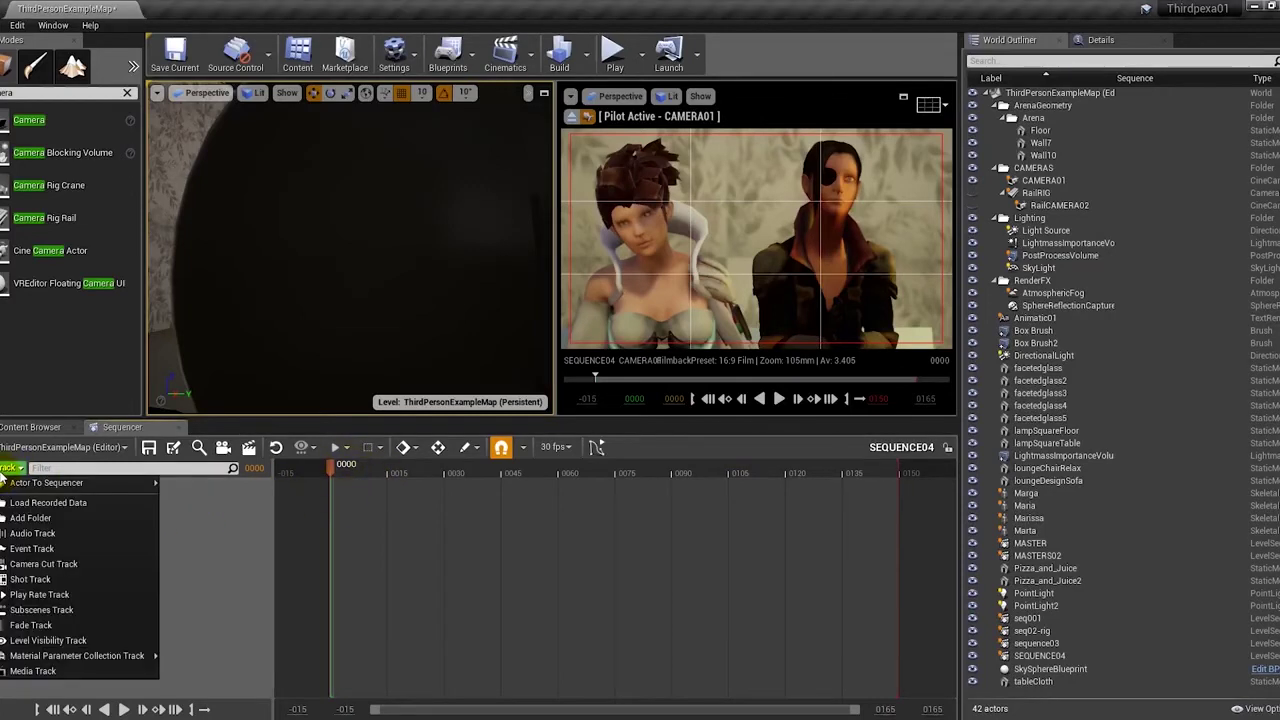
click(138, 579)
click(238, 487)
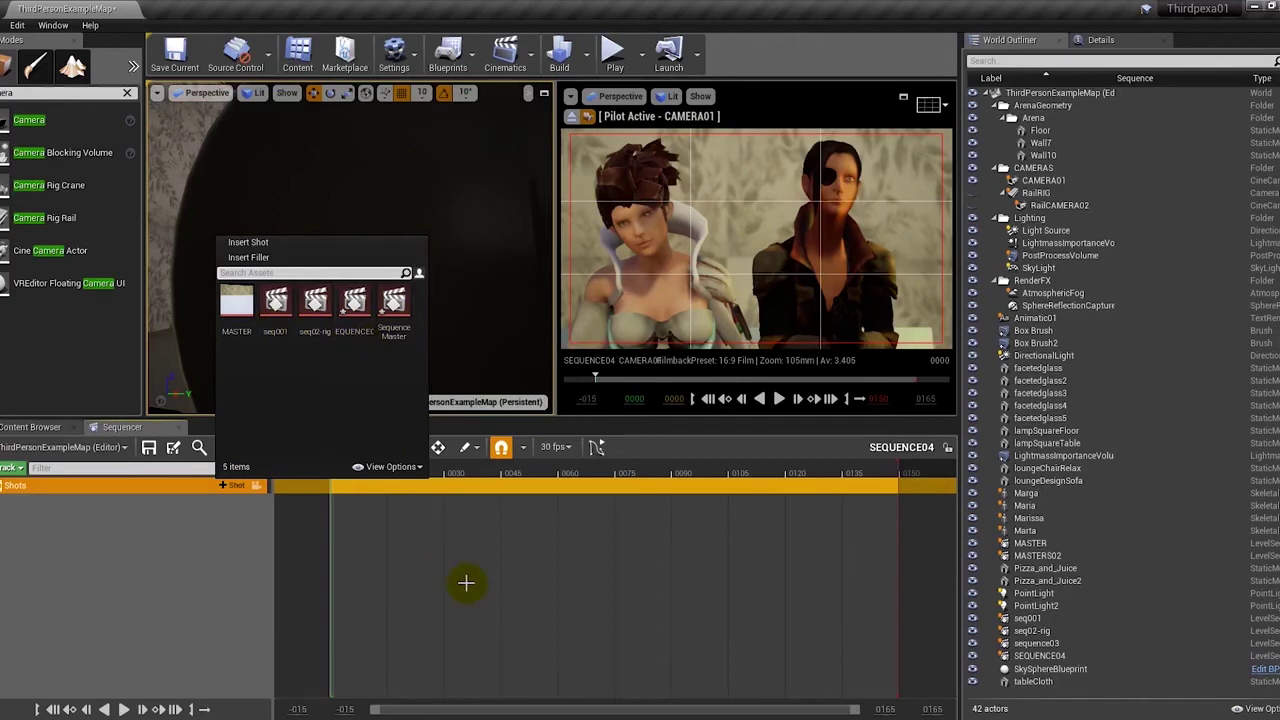
click(468, 606)
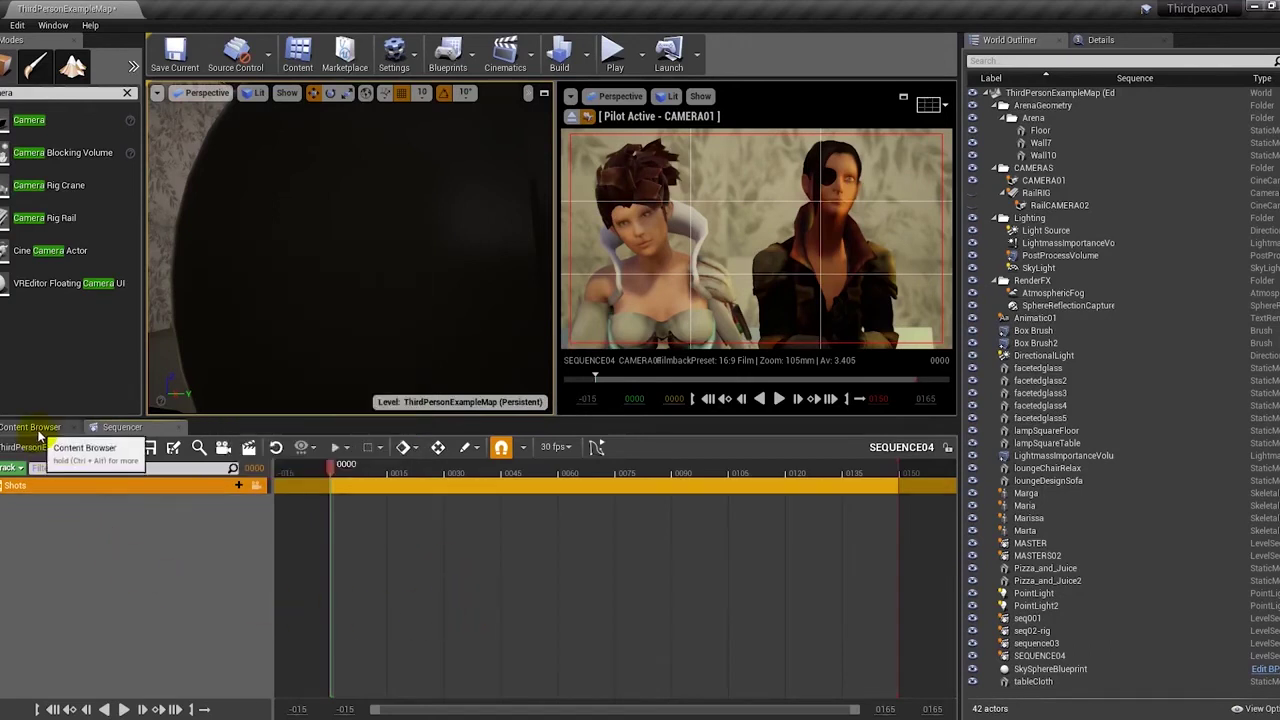
click(32, 428)
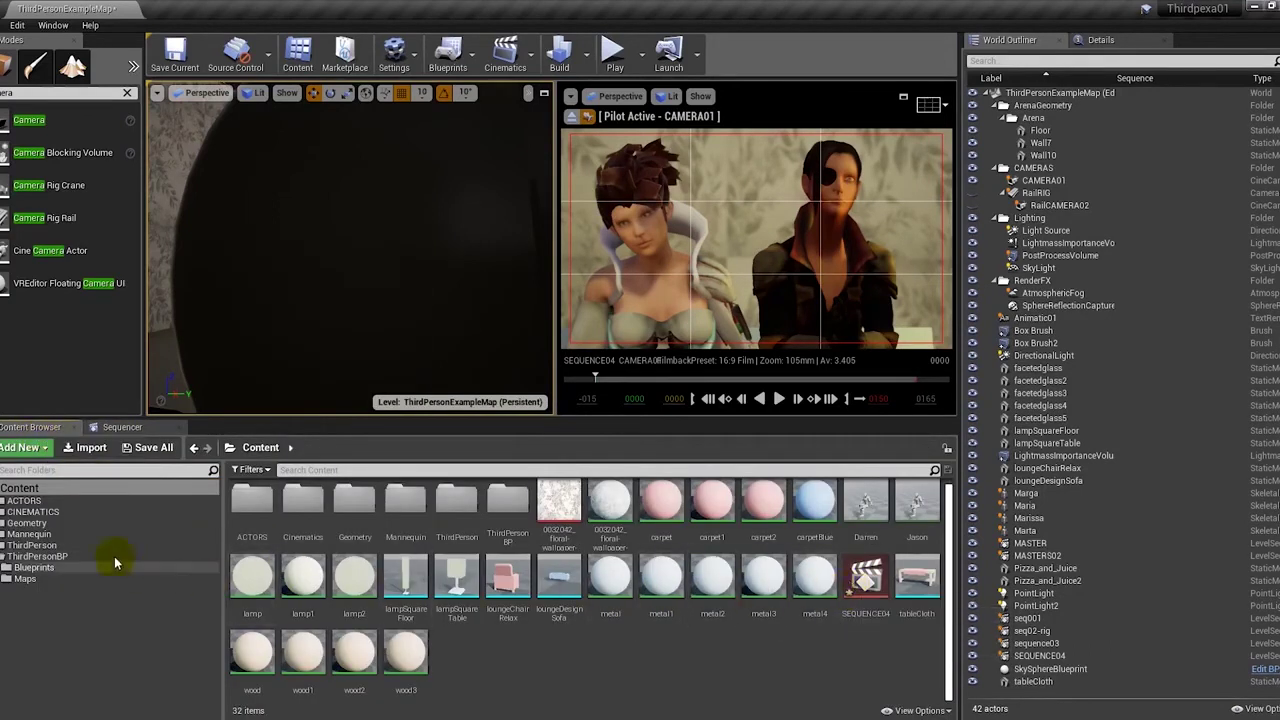
Open seq001 from the CINEMATICS folder, review its camera binding choices, and scrub through the shot
click(30, 512)
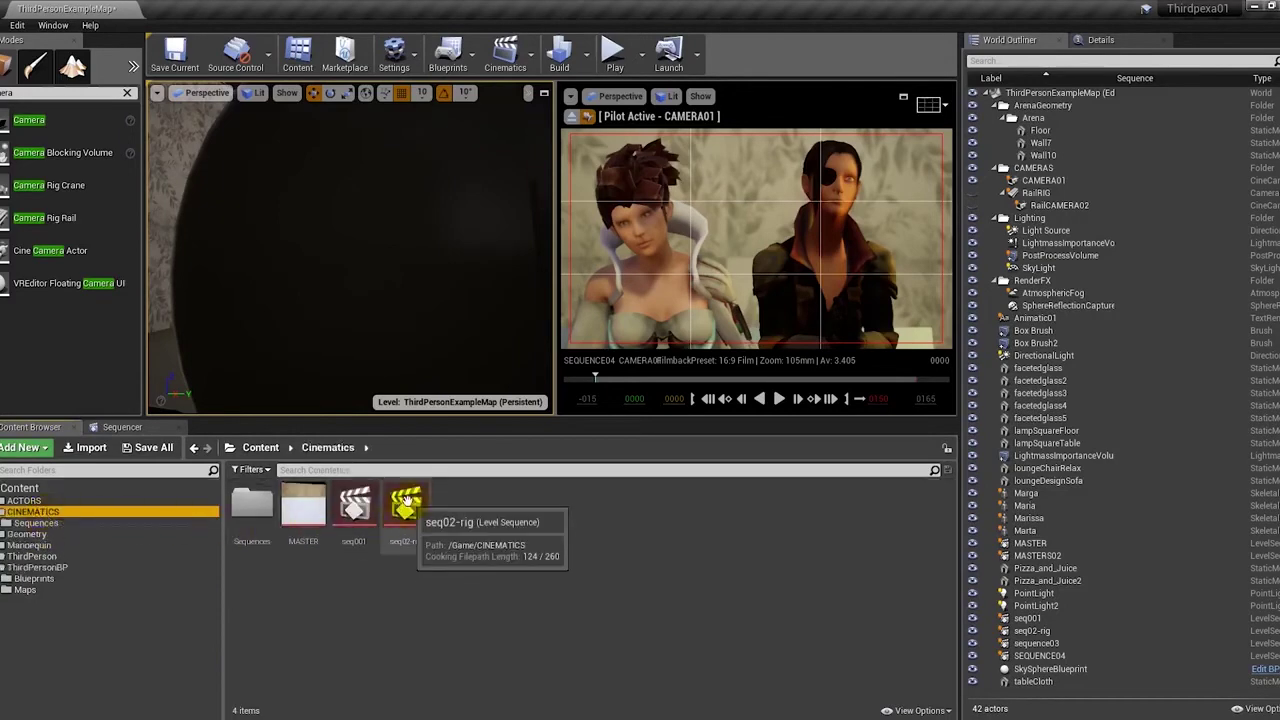
double_click(362, 515)
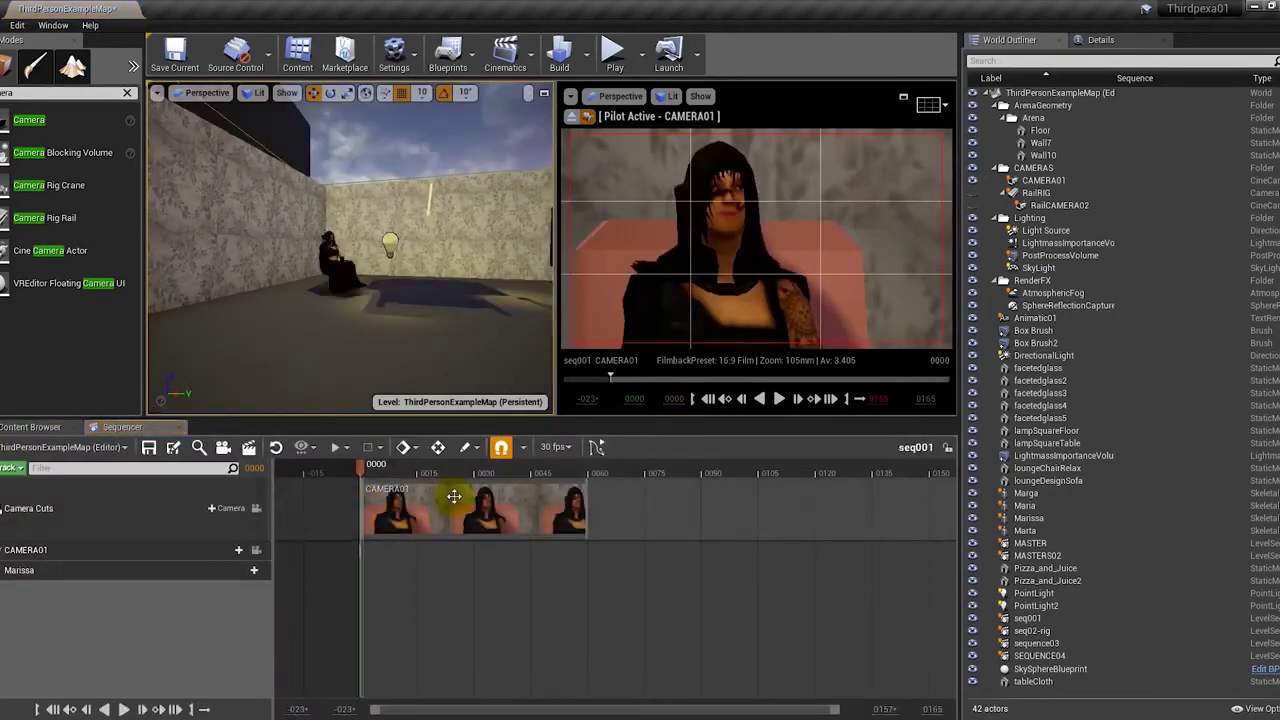
drag(540, 470, 582, 466)
click(229, 510)
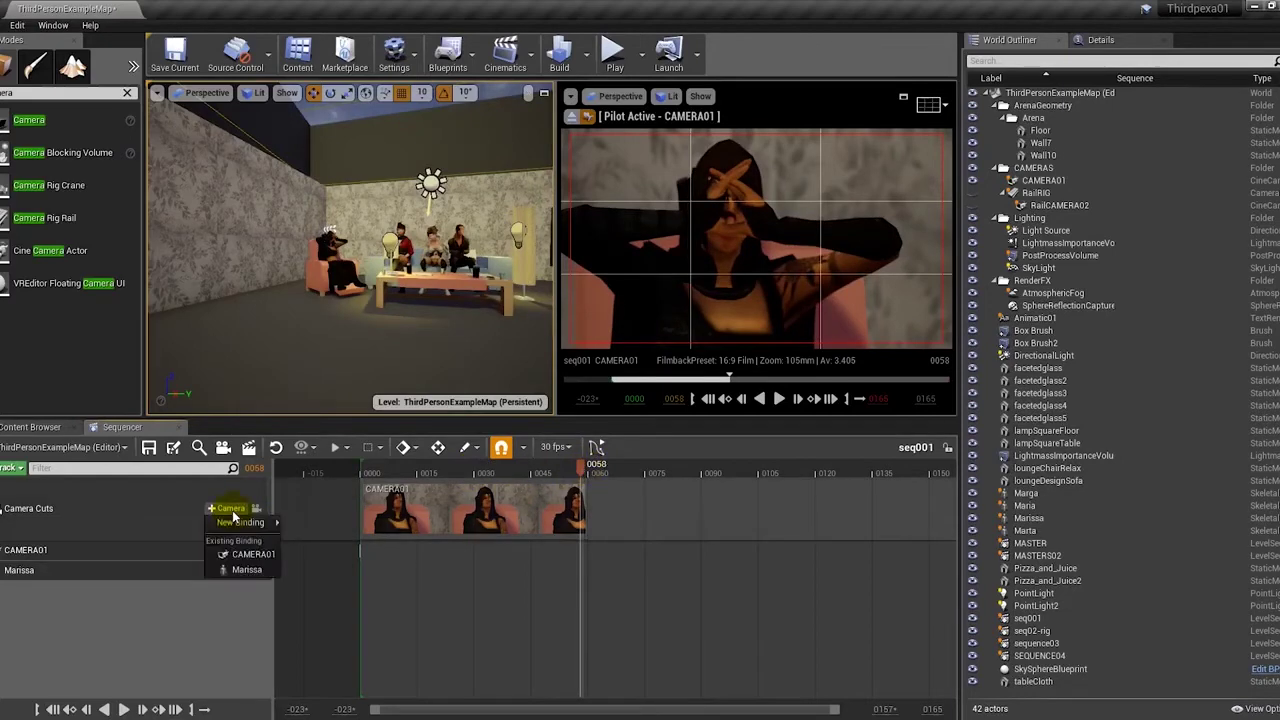
mouse_move(240, 522)
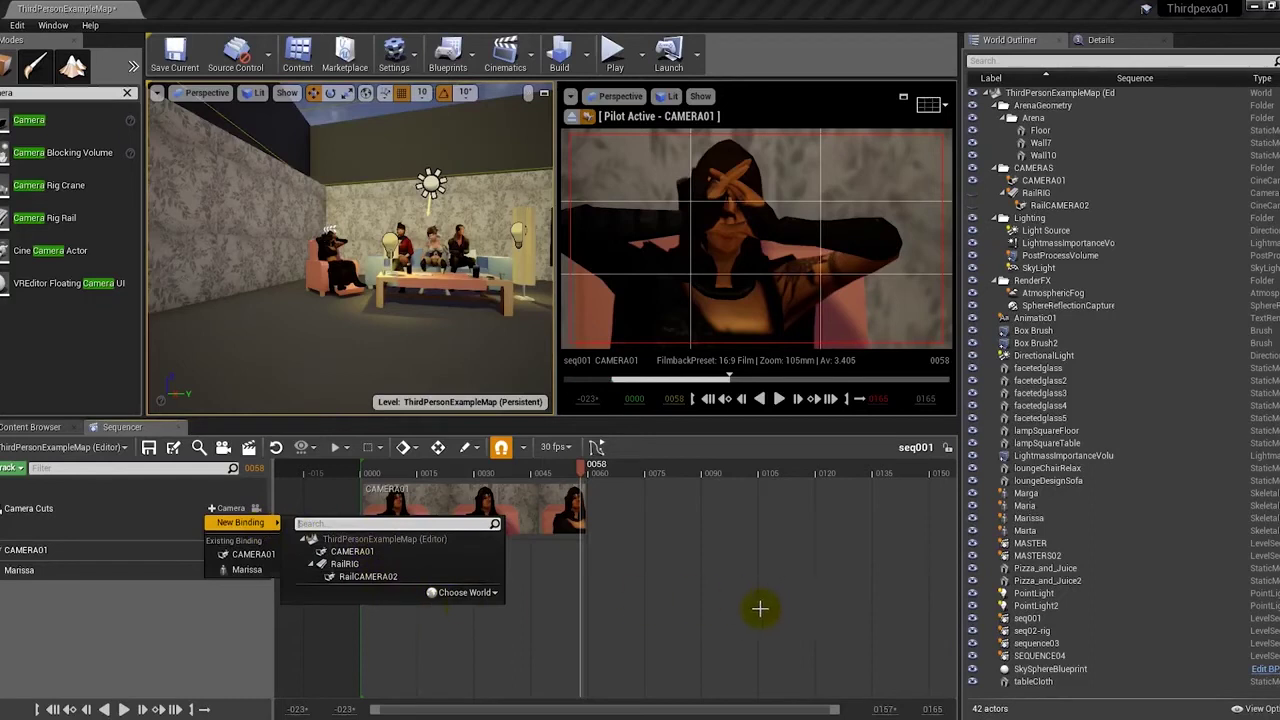
click(444, 474)
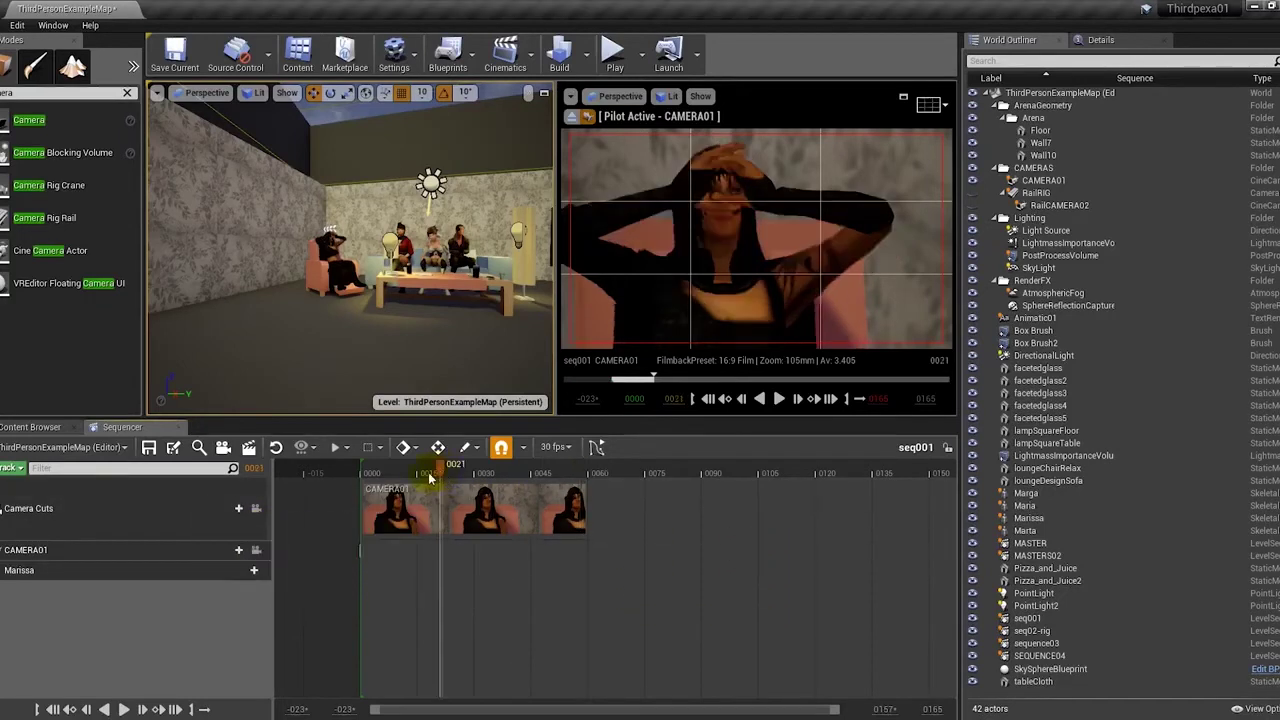
drag(393, 478, 522, 482)
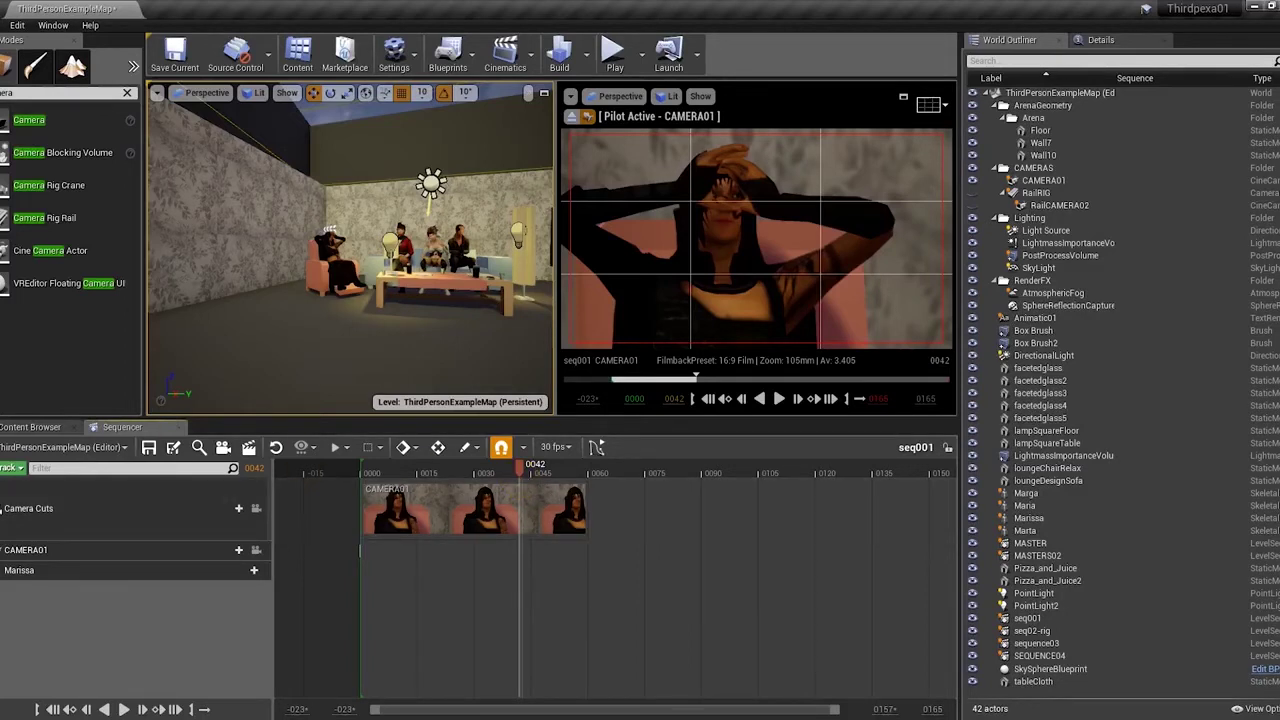
Close the seq001 Sequencer tab to get back to the Cinematics folder
click(147, 427)
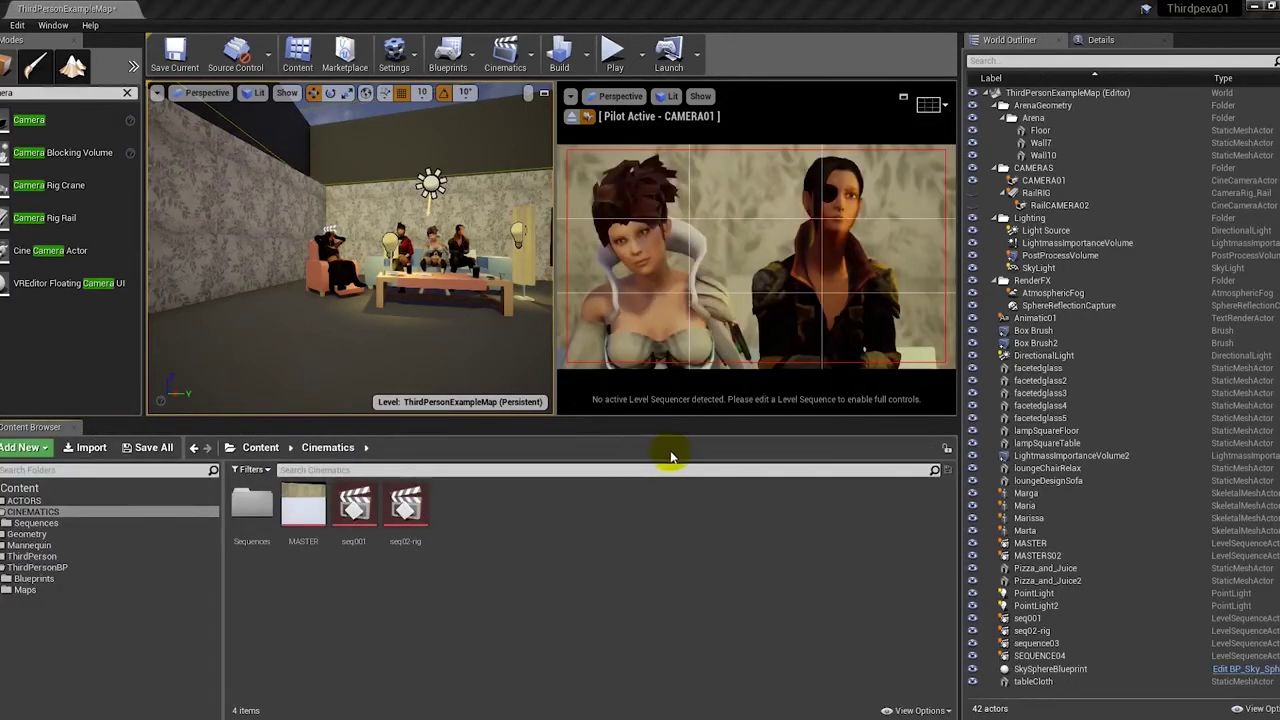
Create and save a new level sequence named Sequence06
click(531, 58)
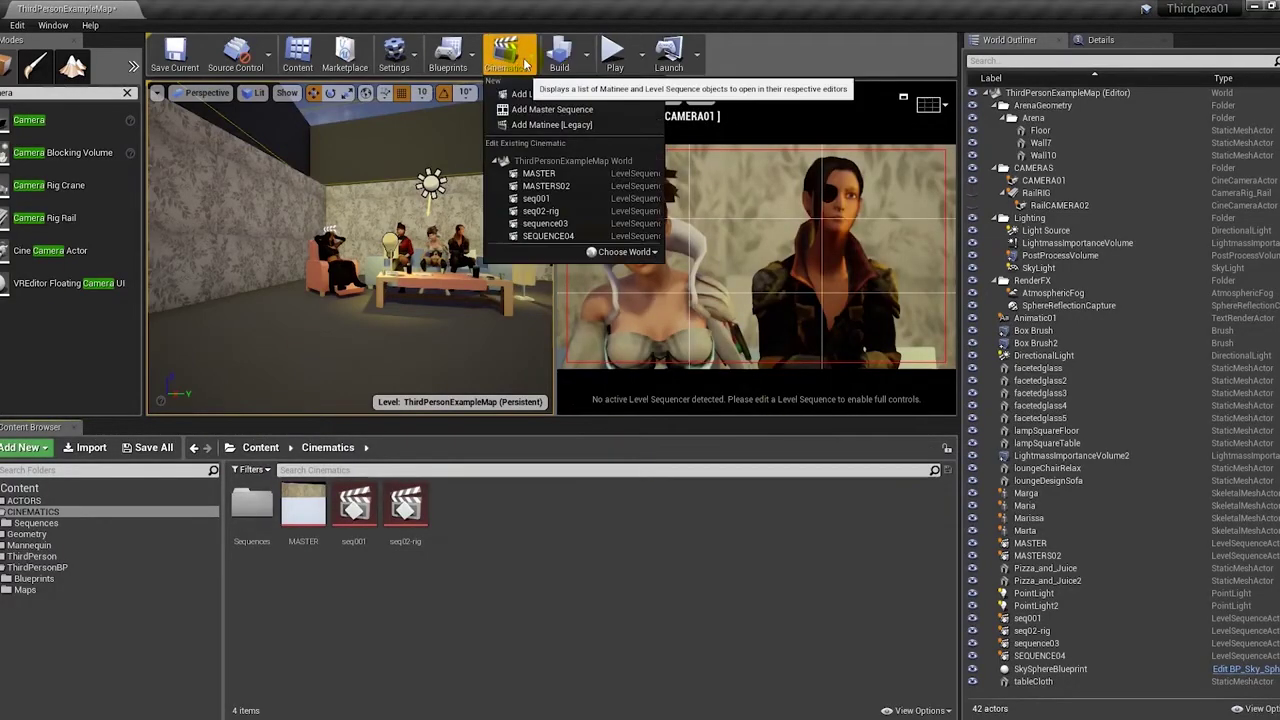
click(560, 94)
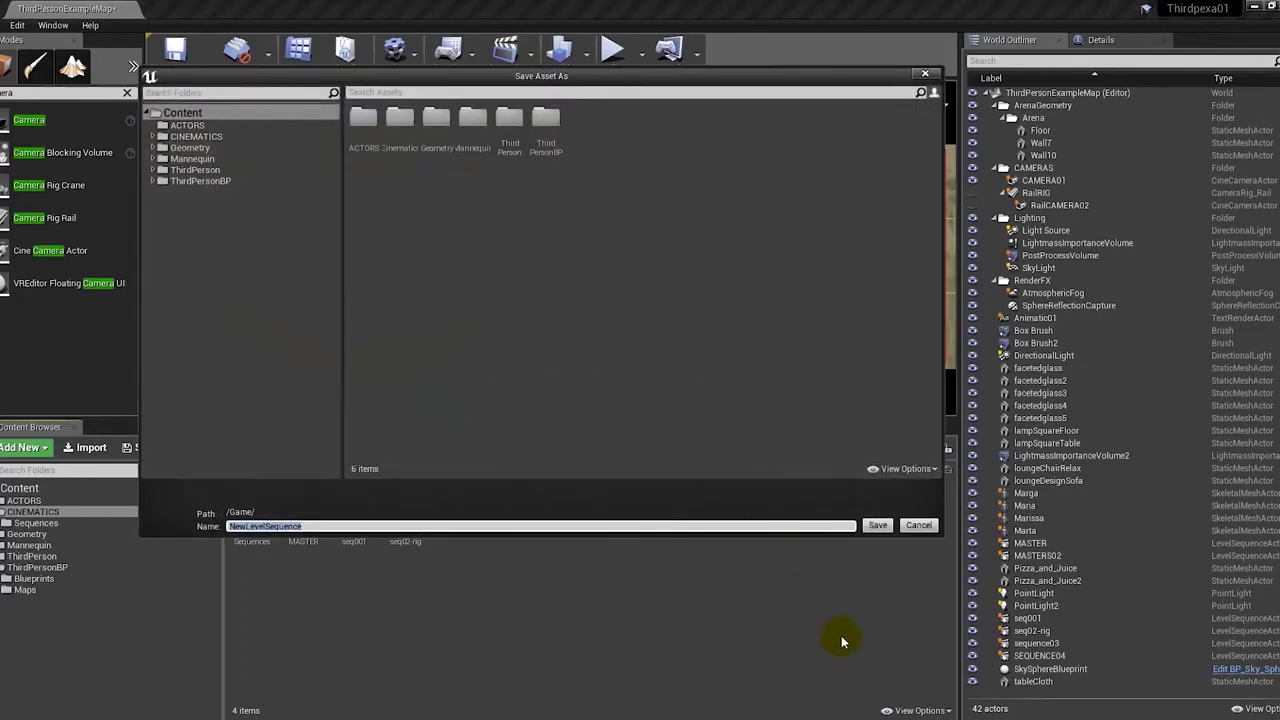
text(Seq0)
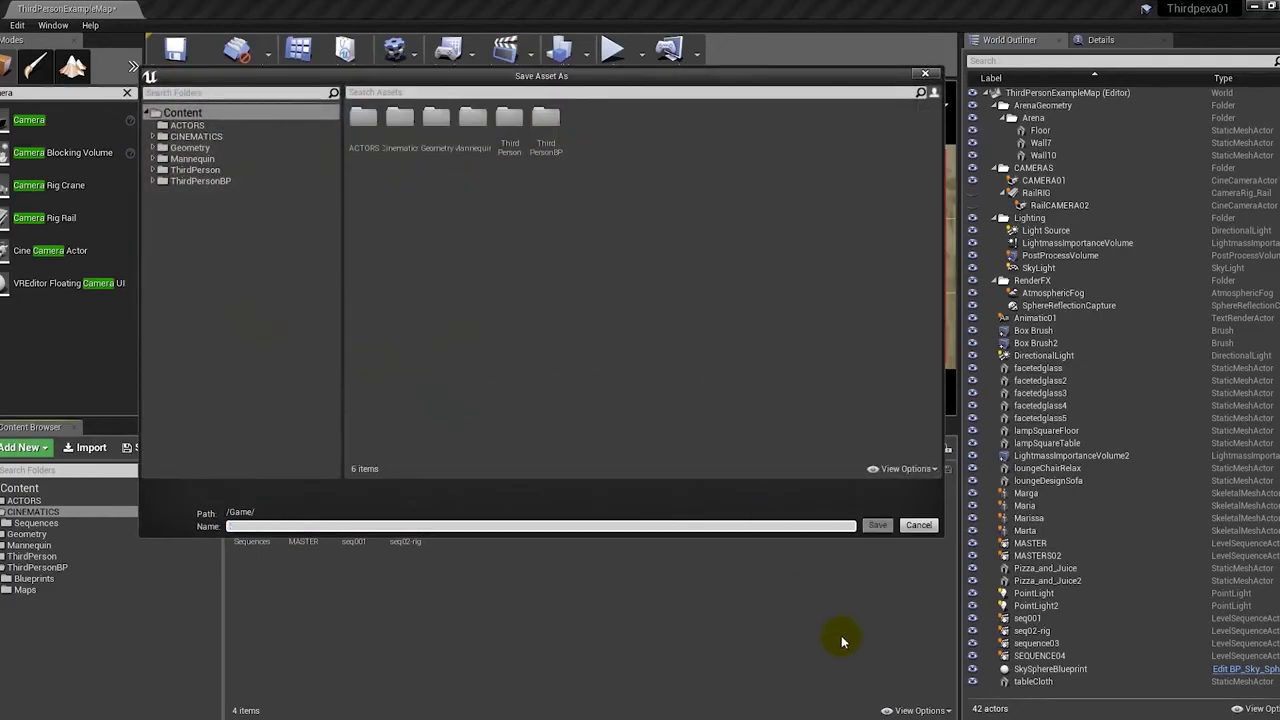
text(en)
text(6)
key(Return)
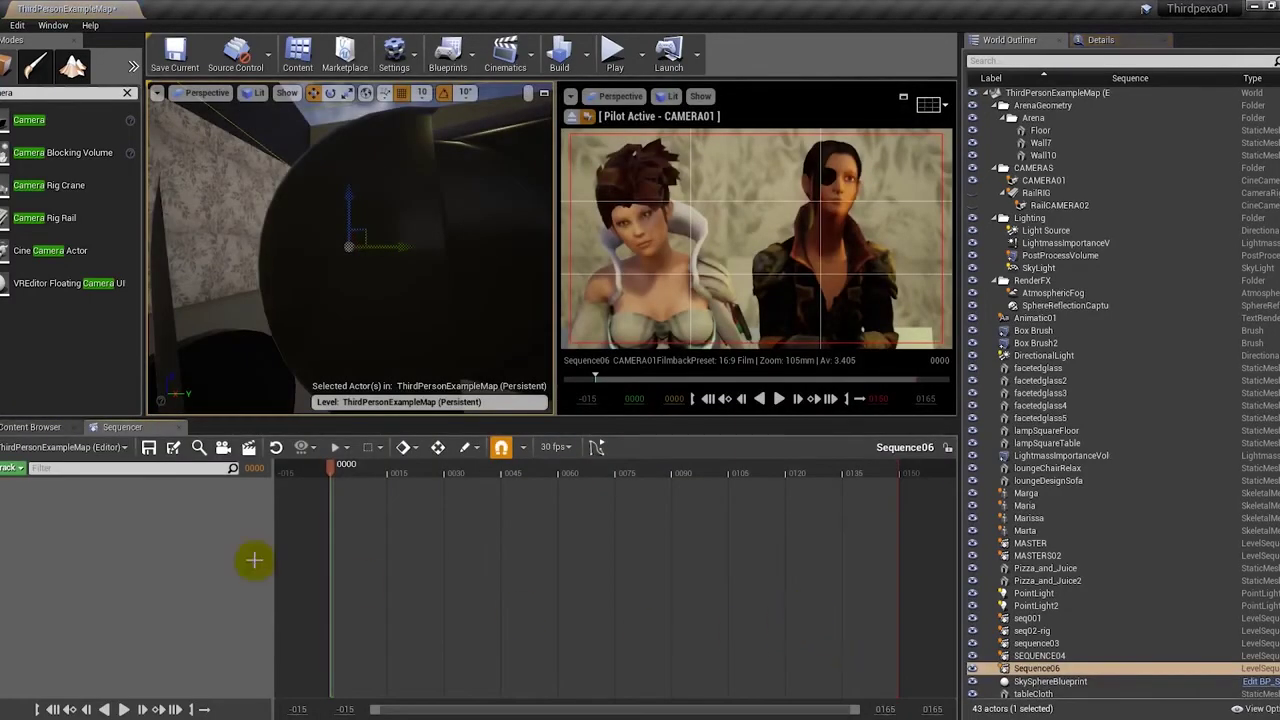
Add CAMERA01 from the level to Sequence06 as an actor track
click(24, 472)
mouse_move(80, 483)
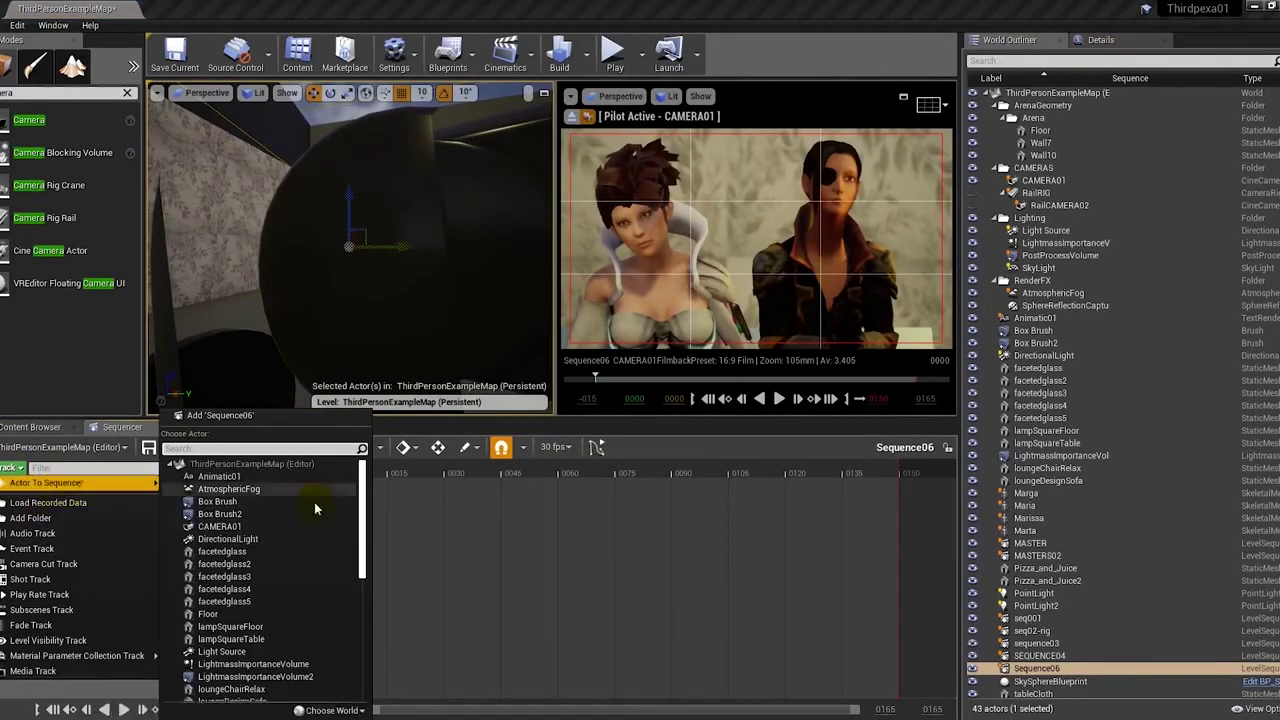
click(314, 214)
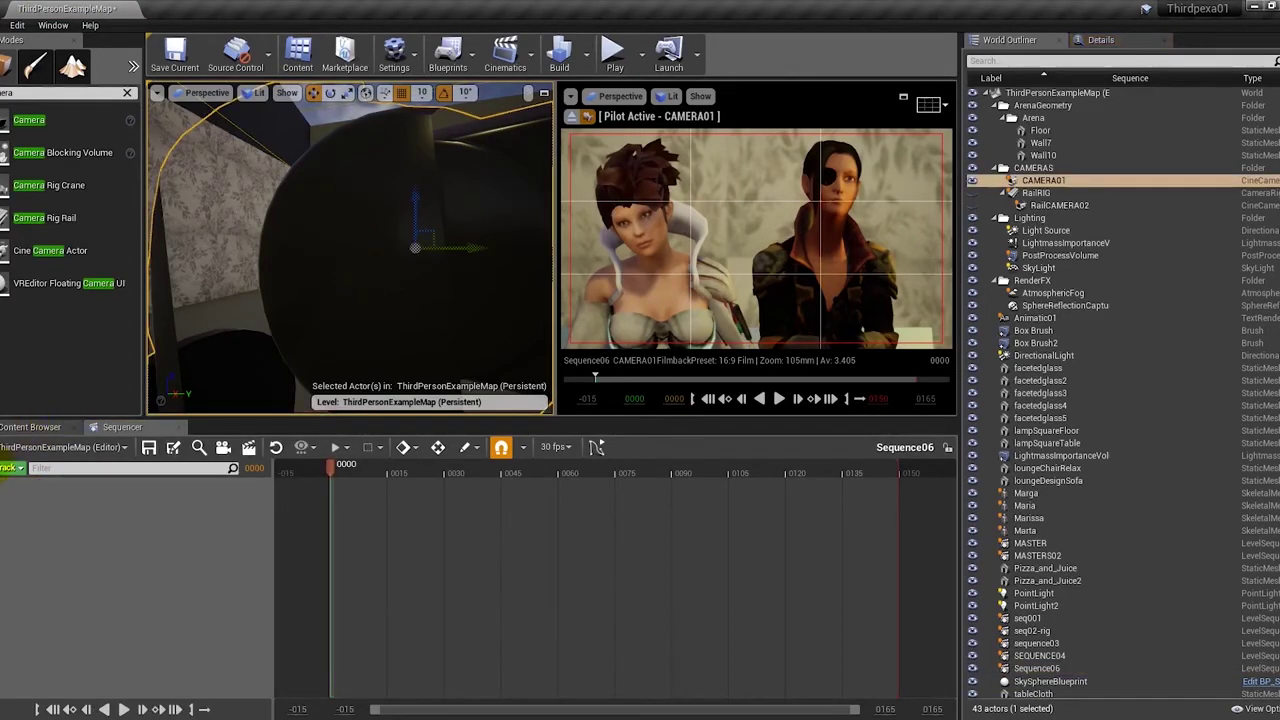
click(12, 467)
mouse_move(60, 481)
click(310, 491)
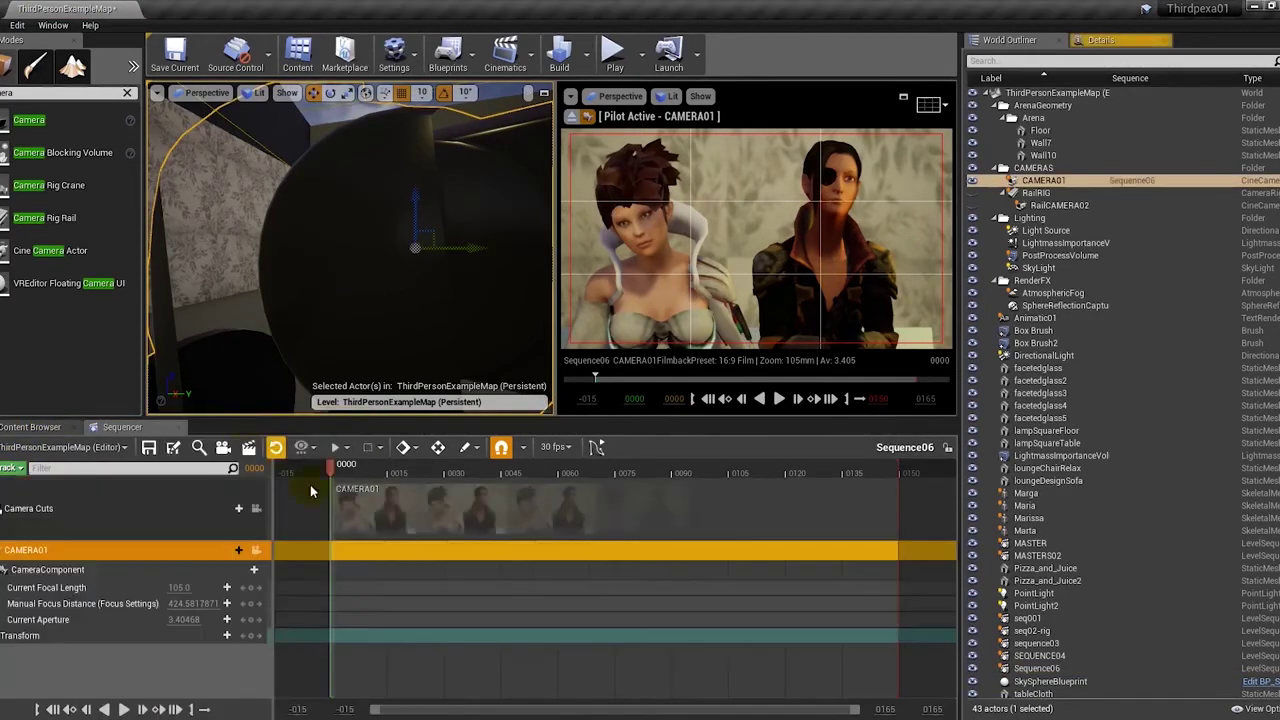
Scrub through CAMERA01's shot, then return the playhead to frame 3
click(341, 472)
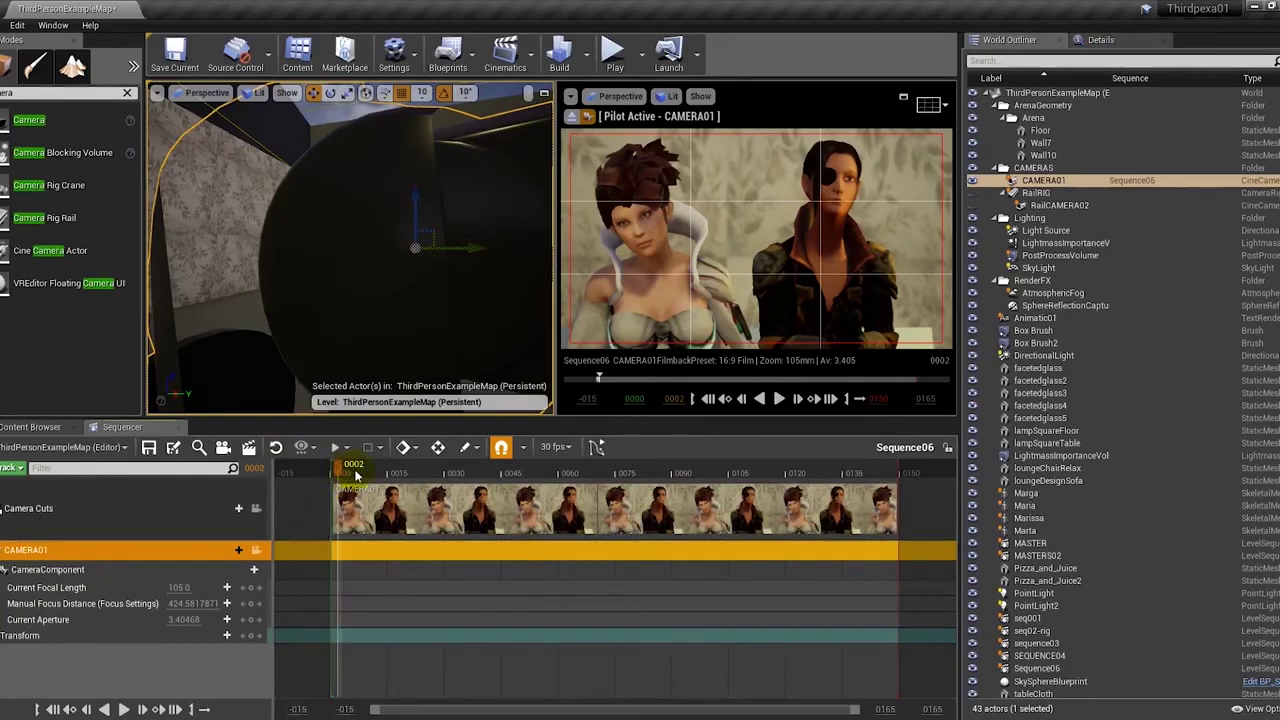
drag(355, 475, 505, 470)
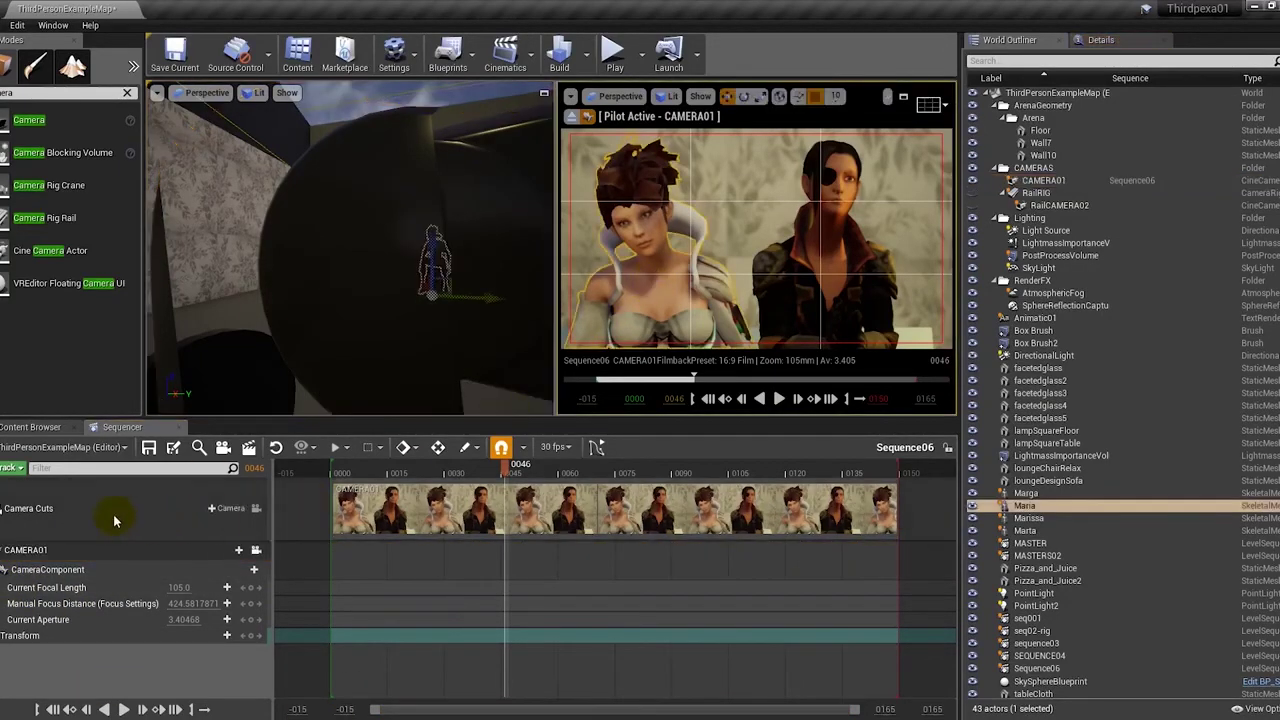
click(351, 468)
drag(351, 468, 342, 468)
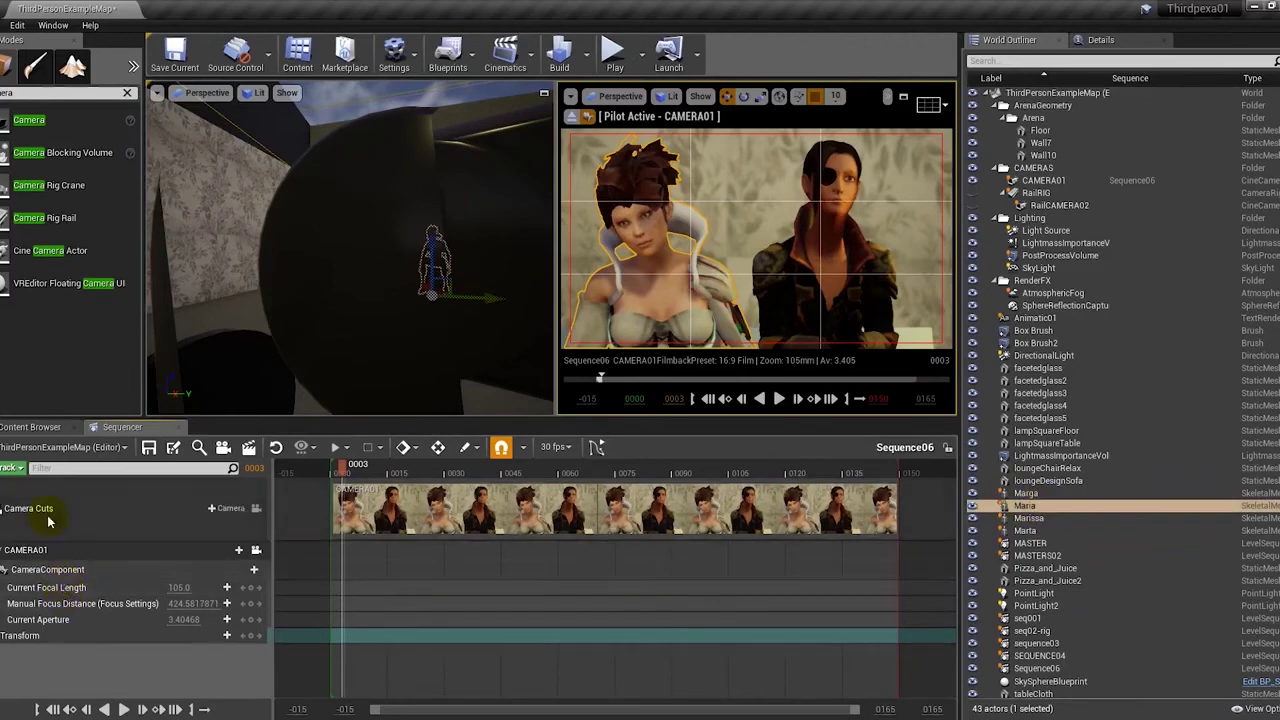
click(12, 467)
Add Maria to Sequence06 and scrub to preview
mouse_move(128, 484)
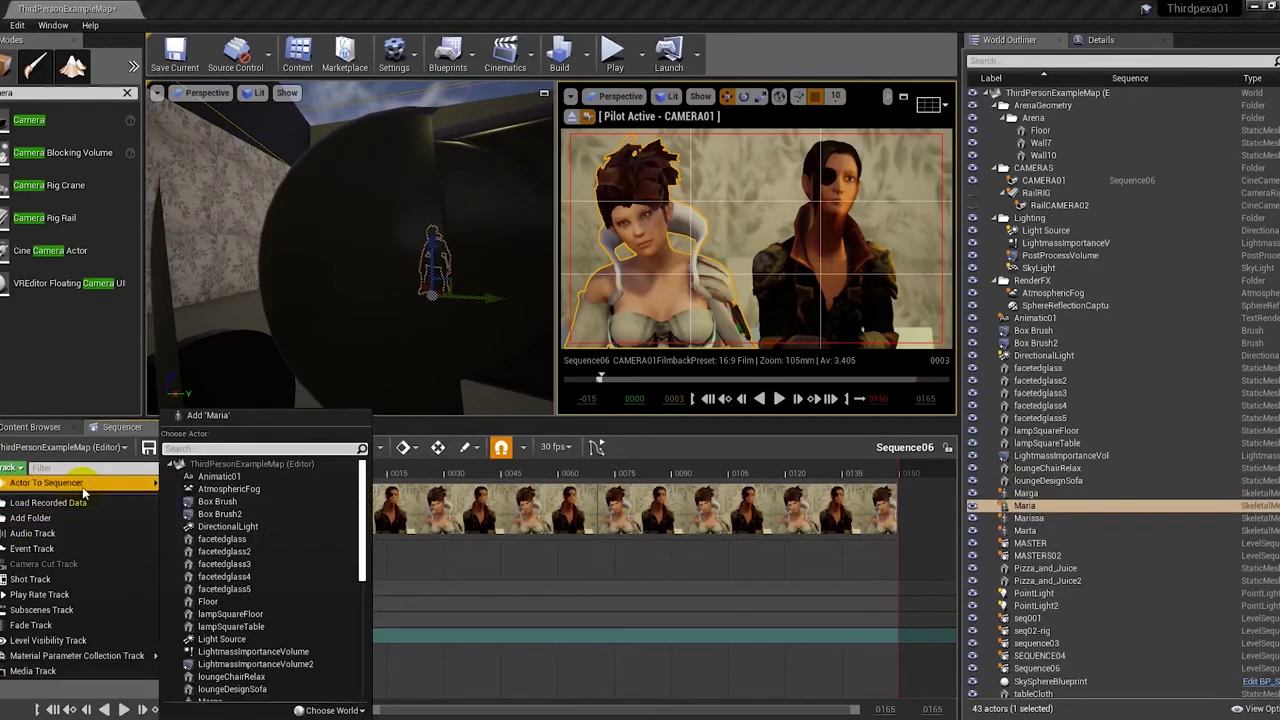
click(208, 415)
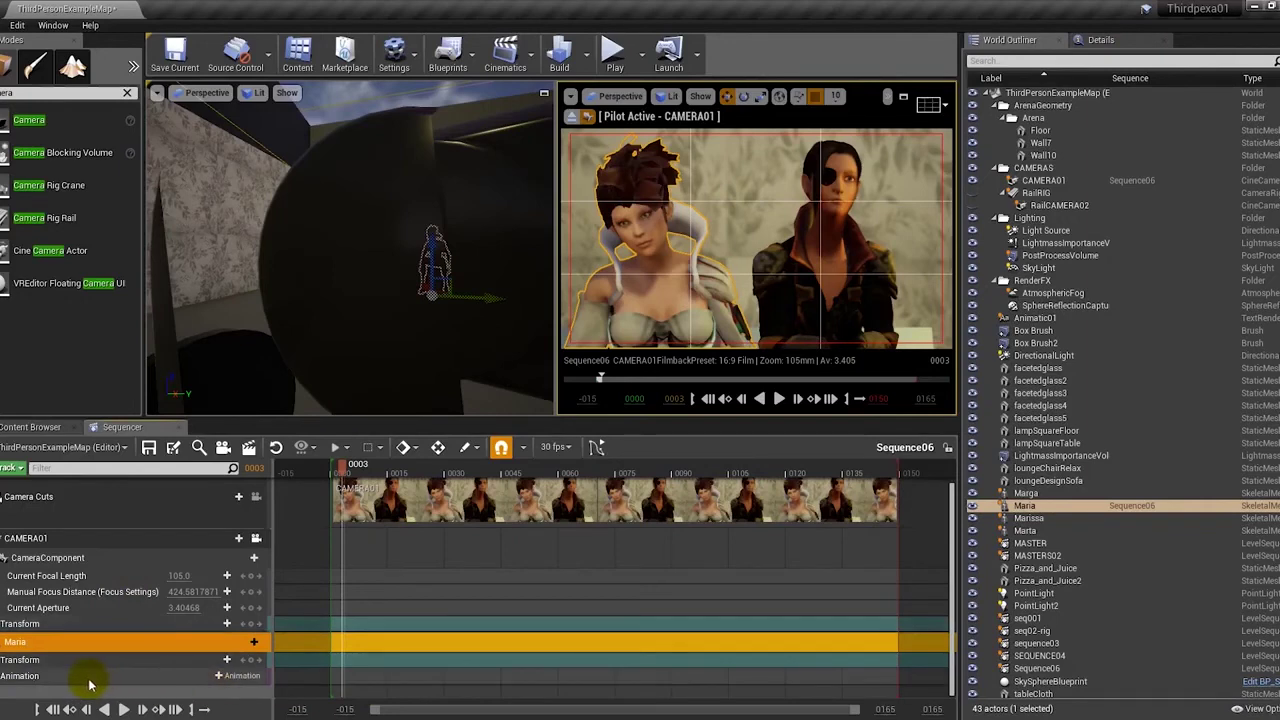
drag(360, 472, 348, 497)
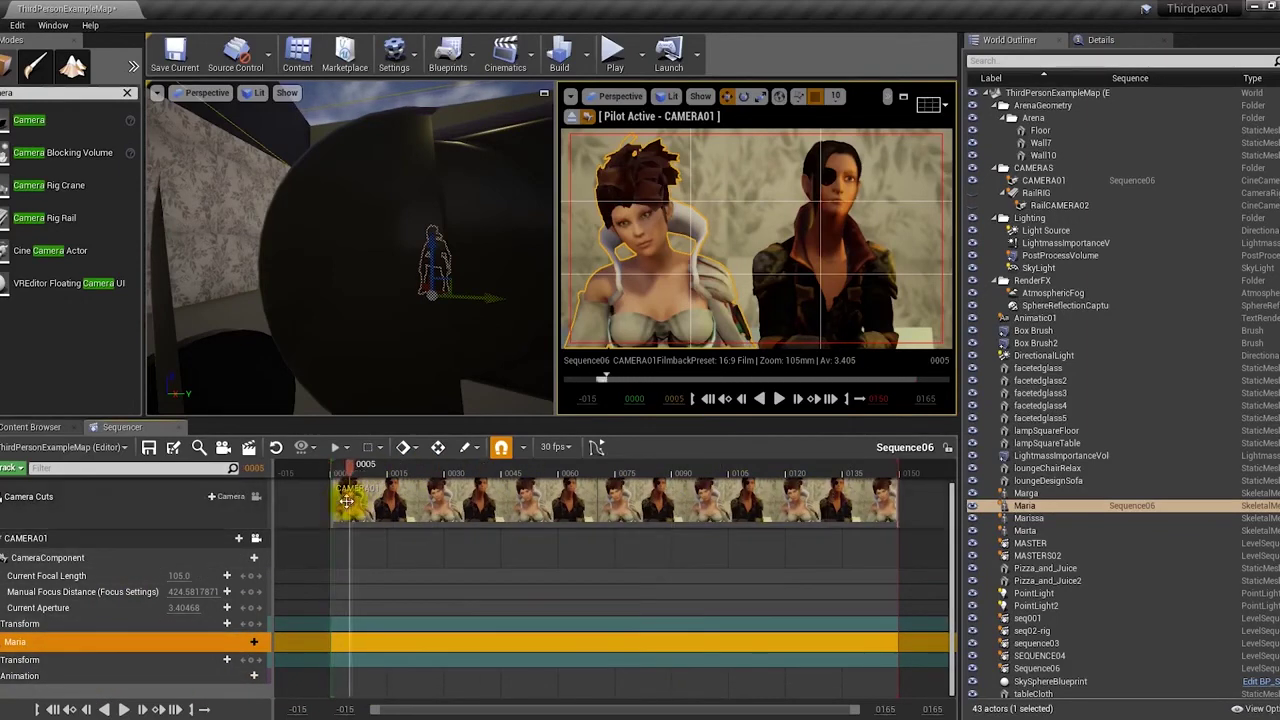
Put the girl1_Anim_mixamo_com animation on Maria's Animation row
click(35, 676)
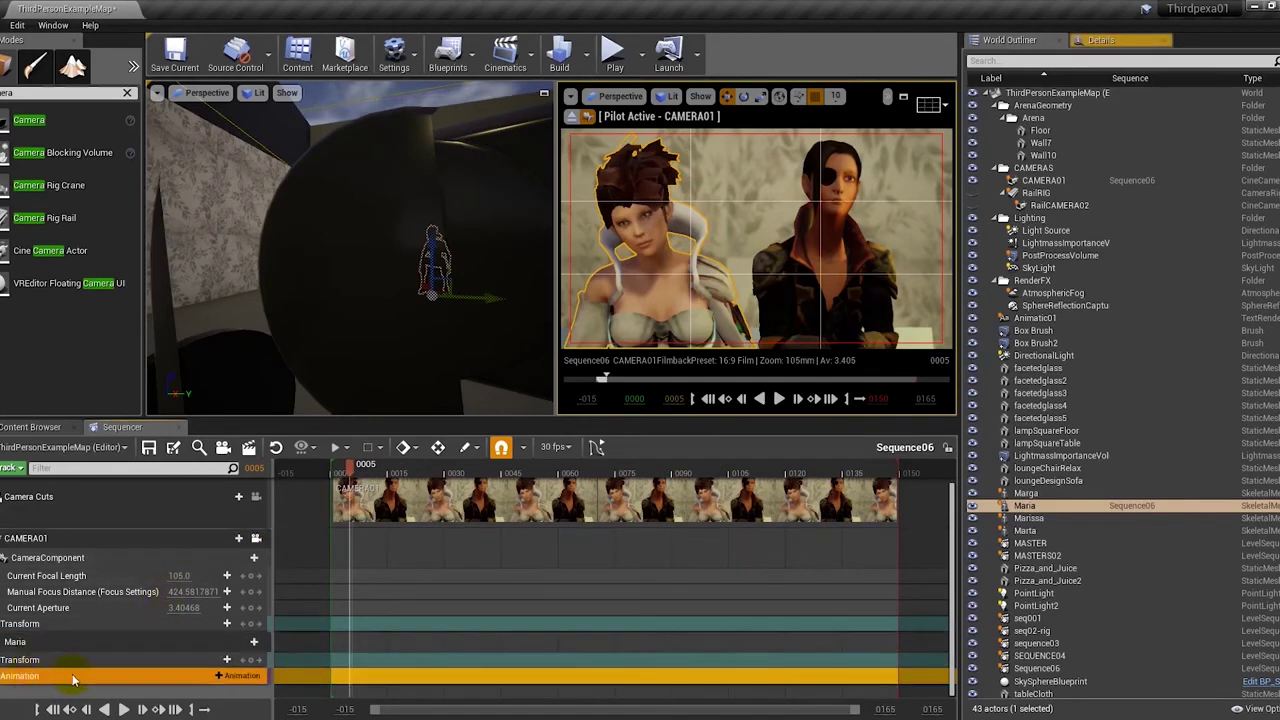
click(236, 676)
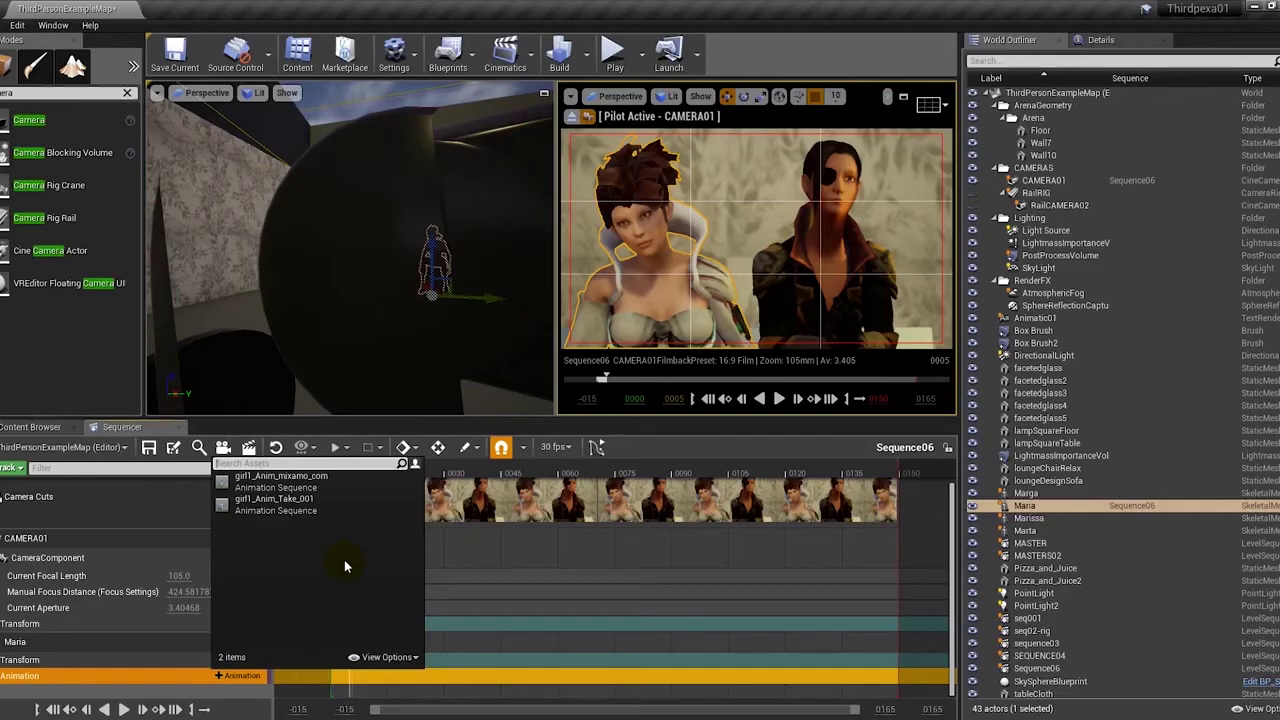
mouse_move(370, 484)
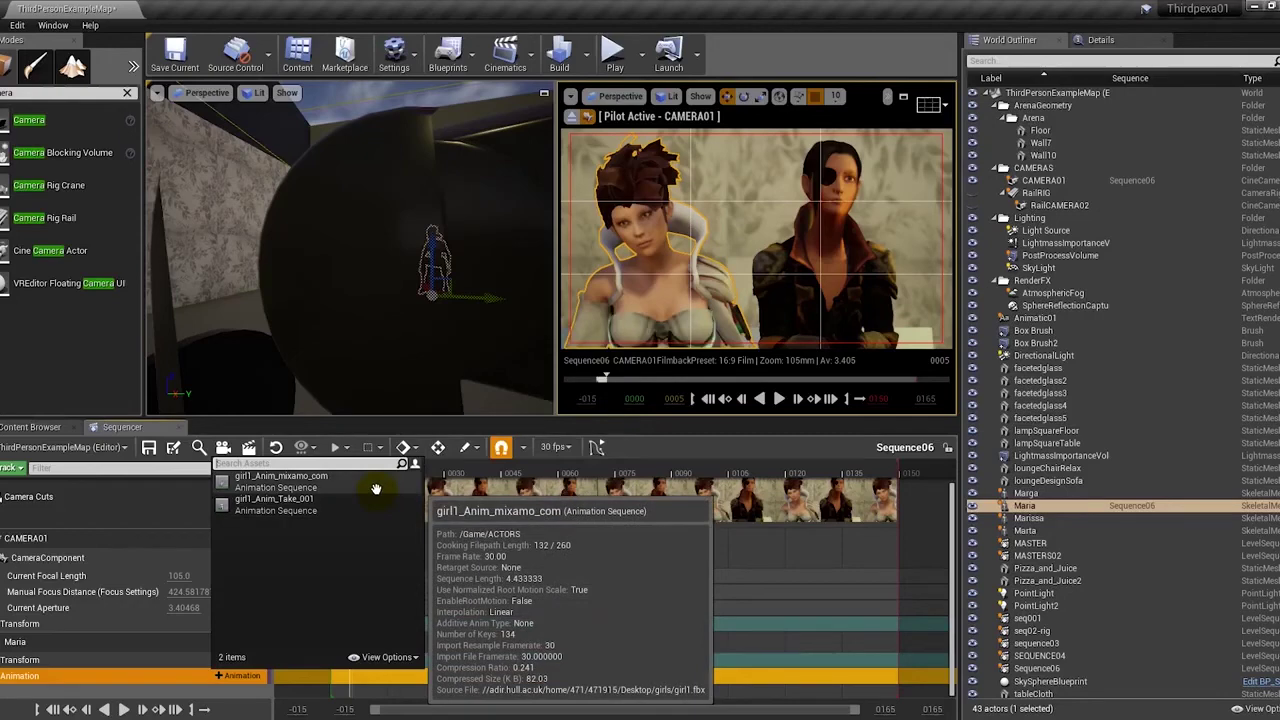
click(376, 488)
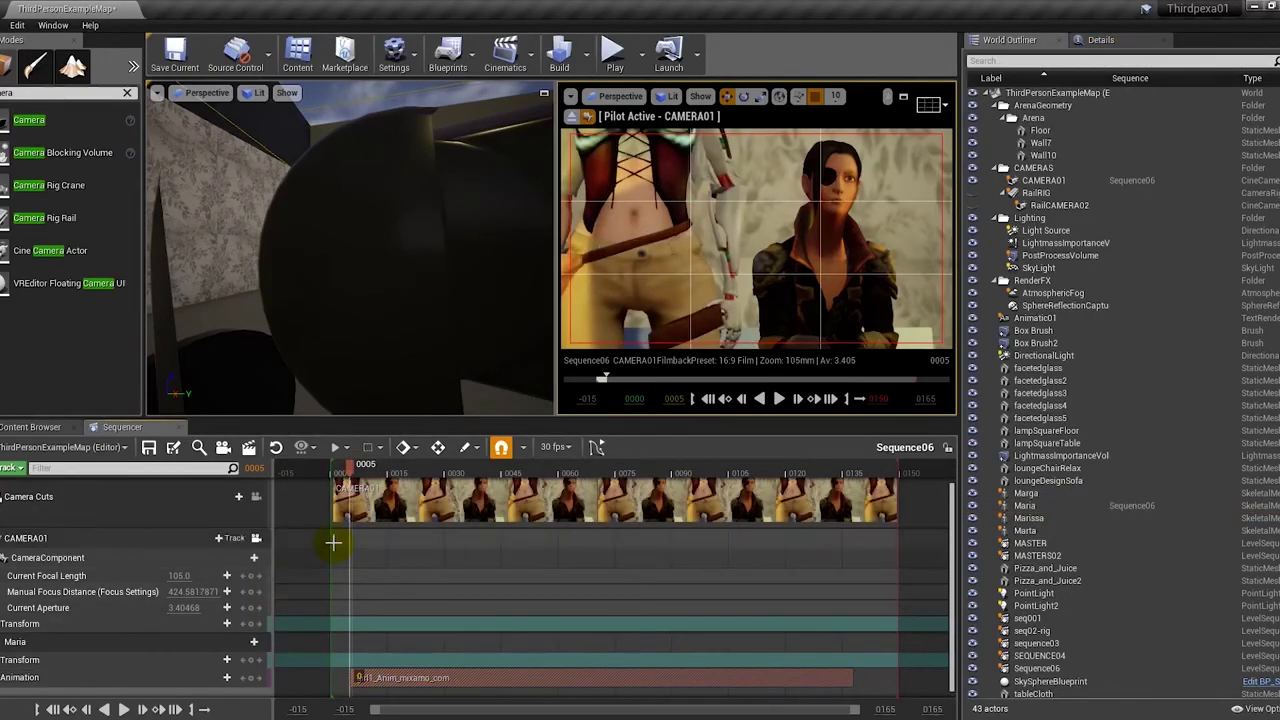
Play Maria's animation, trim its section end, collapse CAMERA01, and jump to frame 63
click(375, 680)
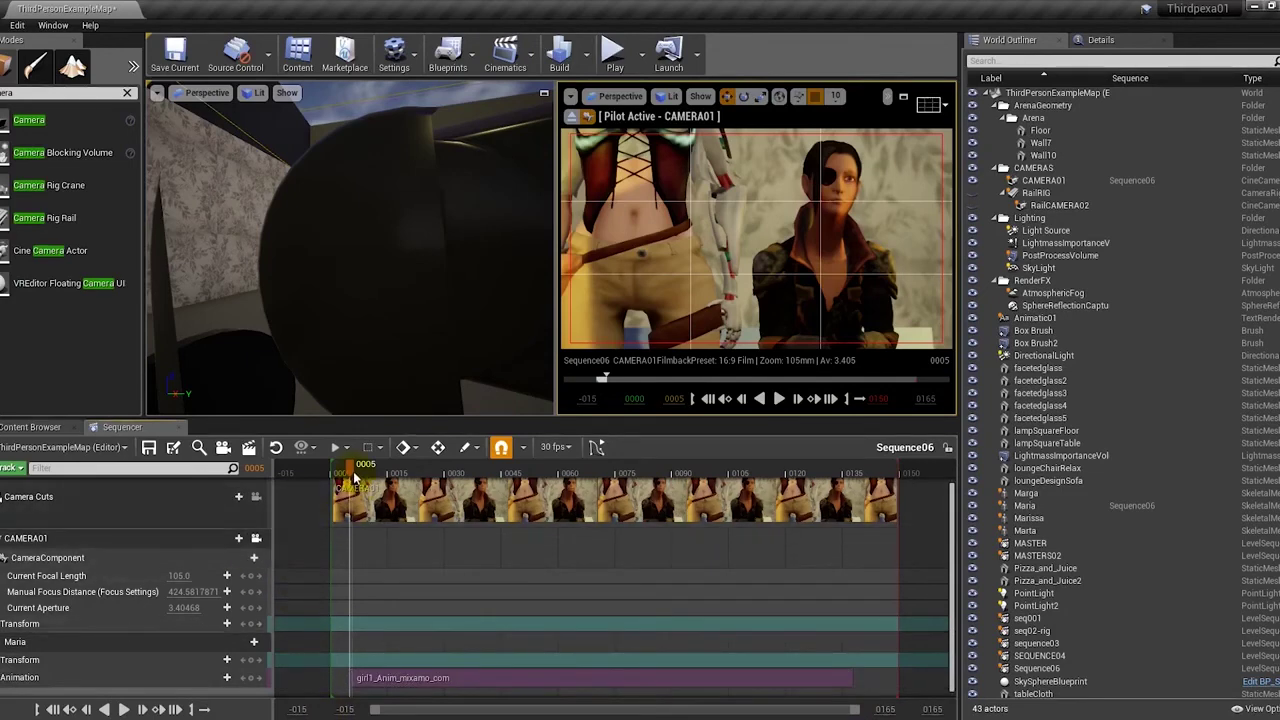
key(space)
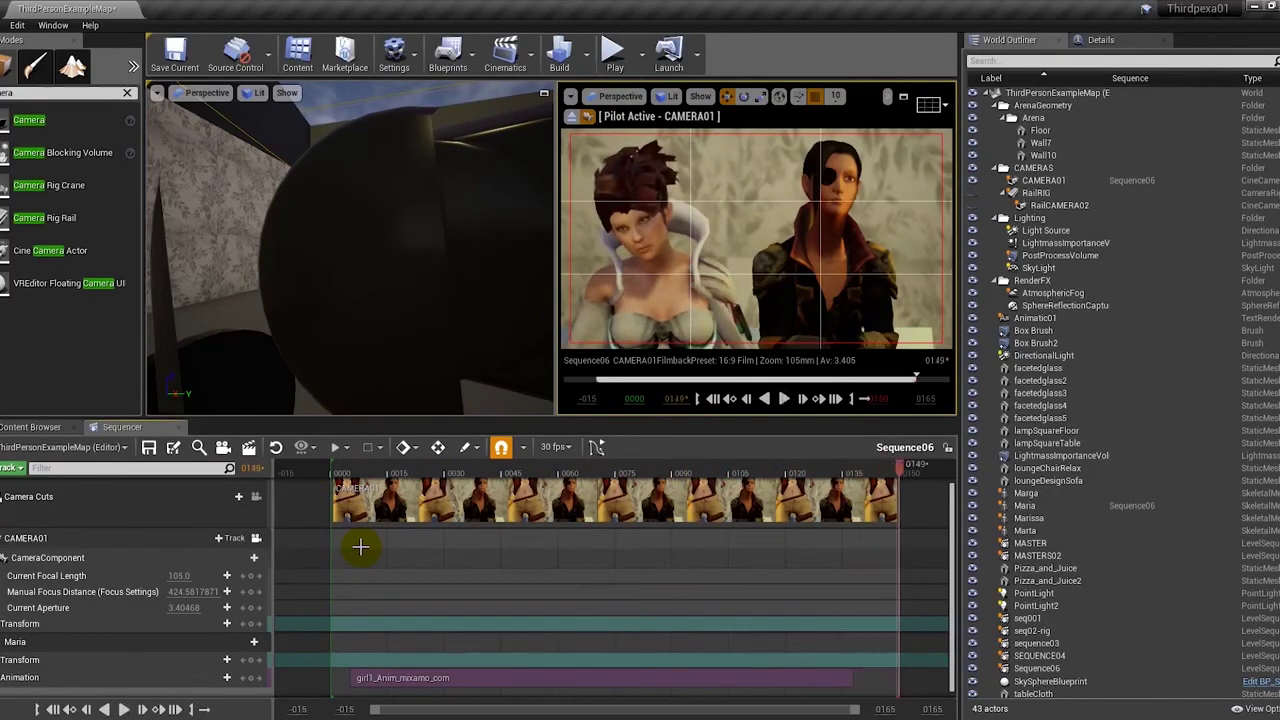
drag(855, 687, 852, 686)
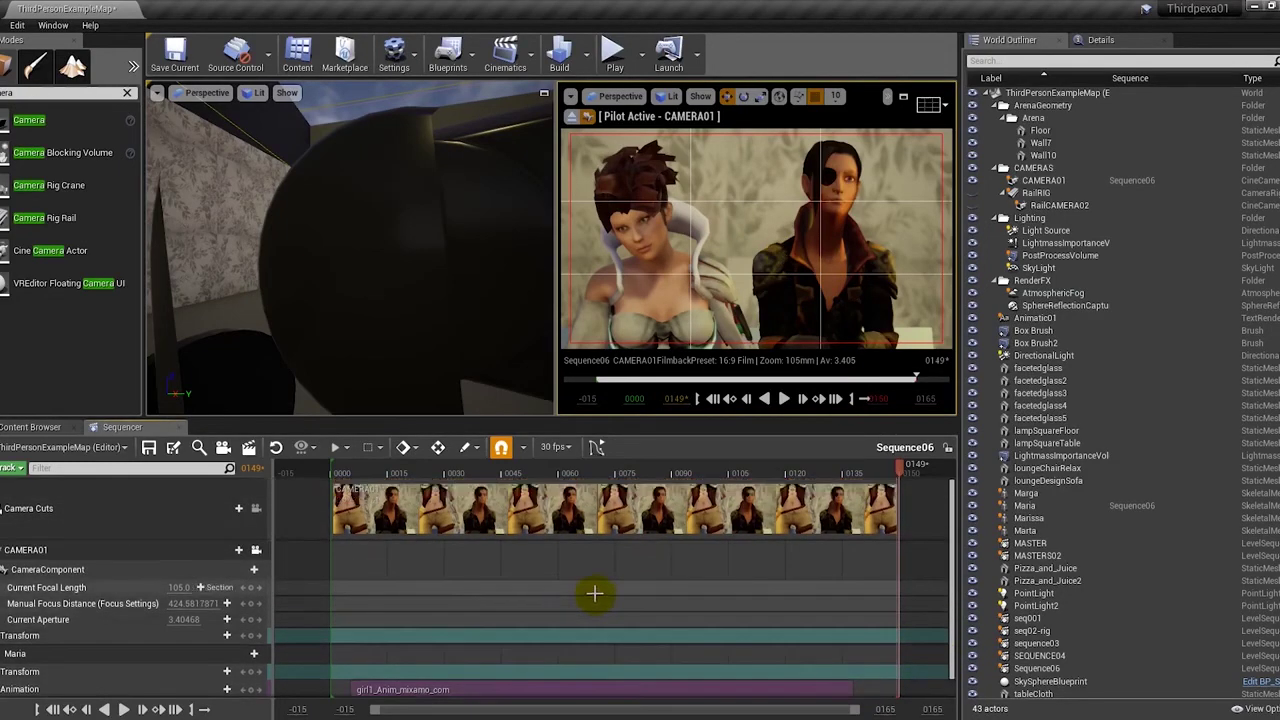
click(4, 551)
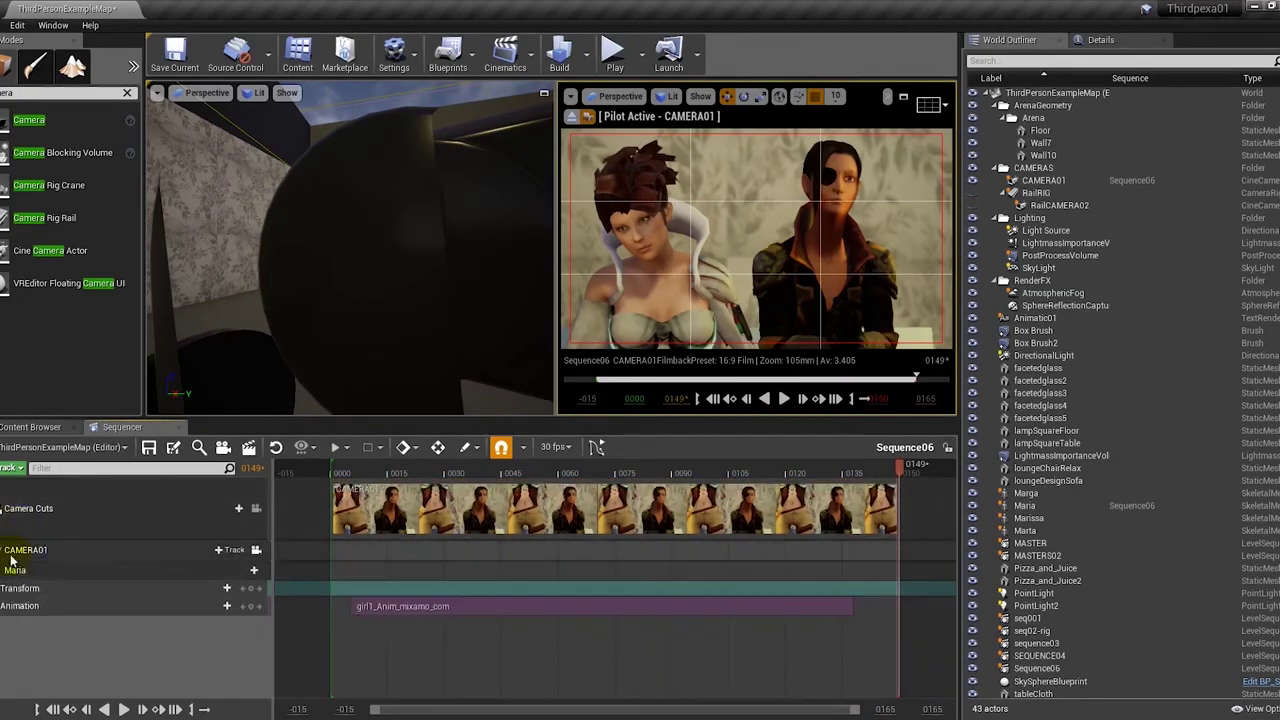
click(572, 468)
Review Maria's animation, then select and frame CAMERA01 in the viewport
drag(505, 473, 597, 468)
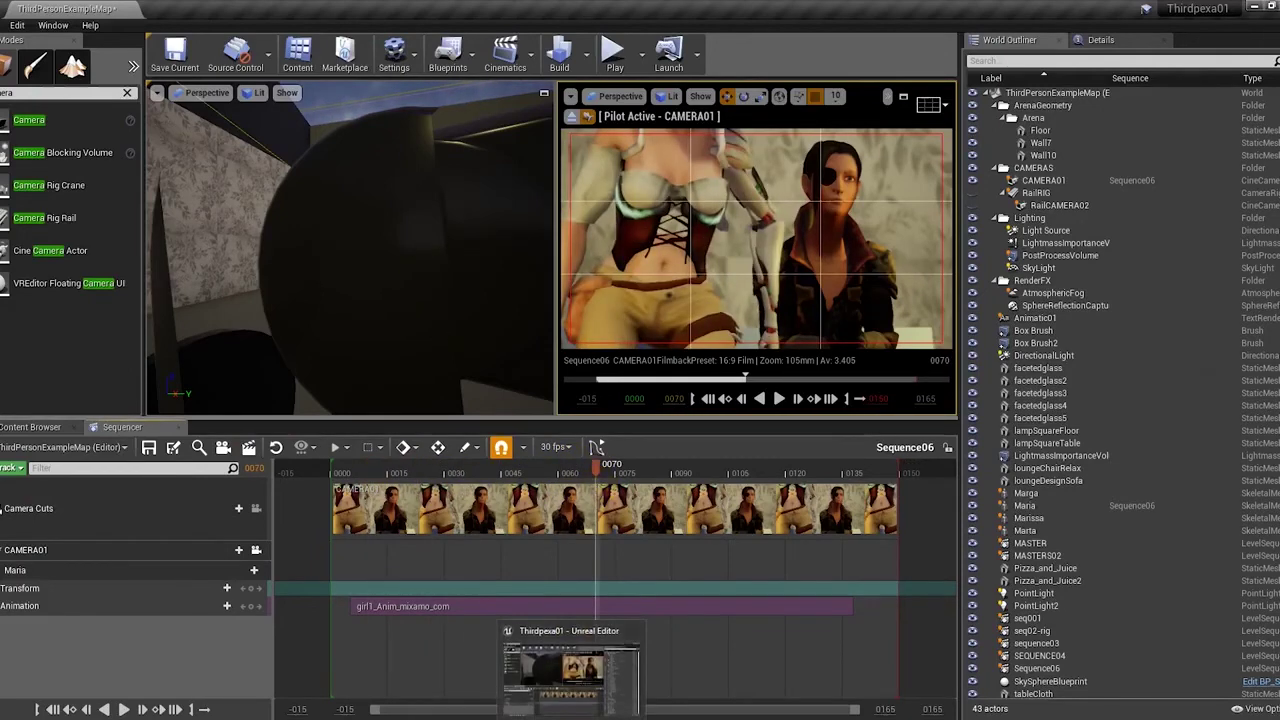
click(417, 274)
key(f)
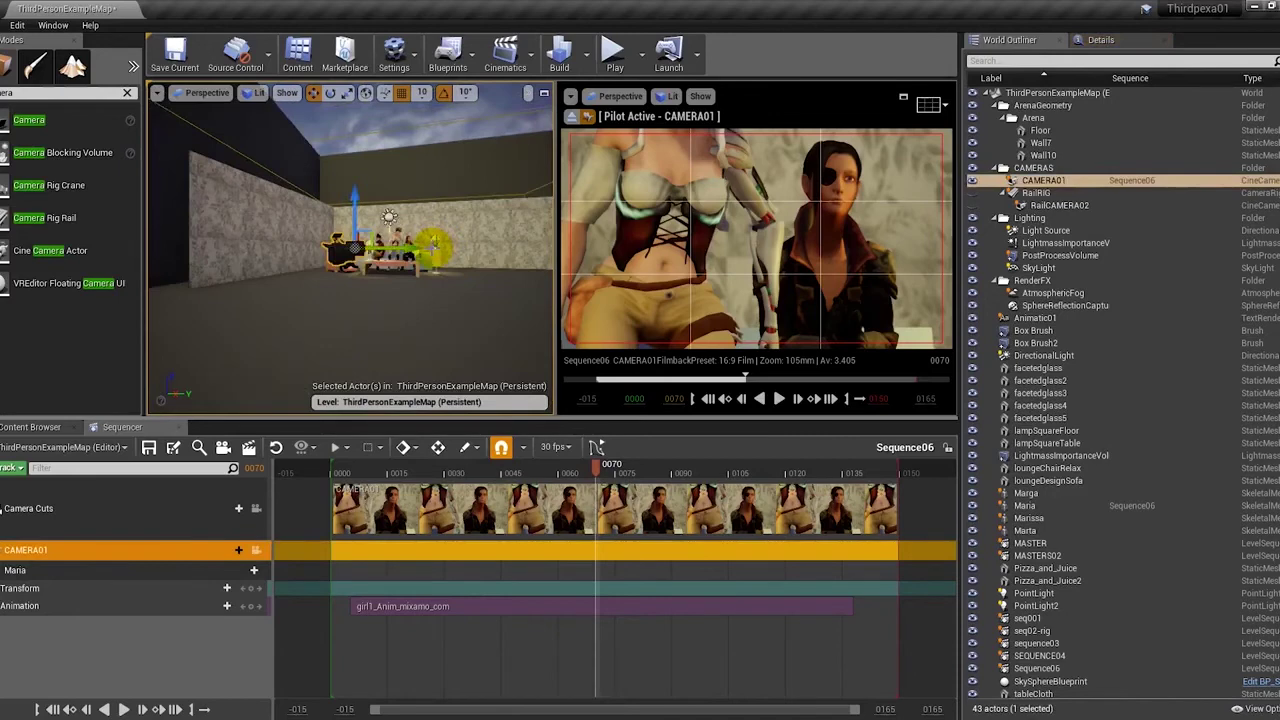
mouse_move(398, 248)
mouse_down()
mouse_move(466, 250)
mouse_move(398, 256)
mouse_up()
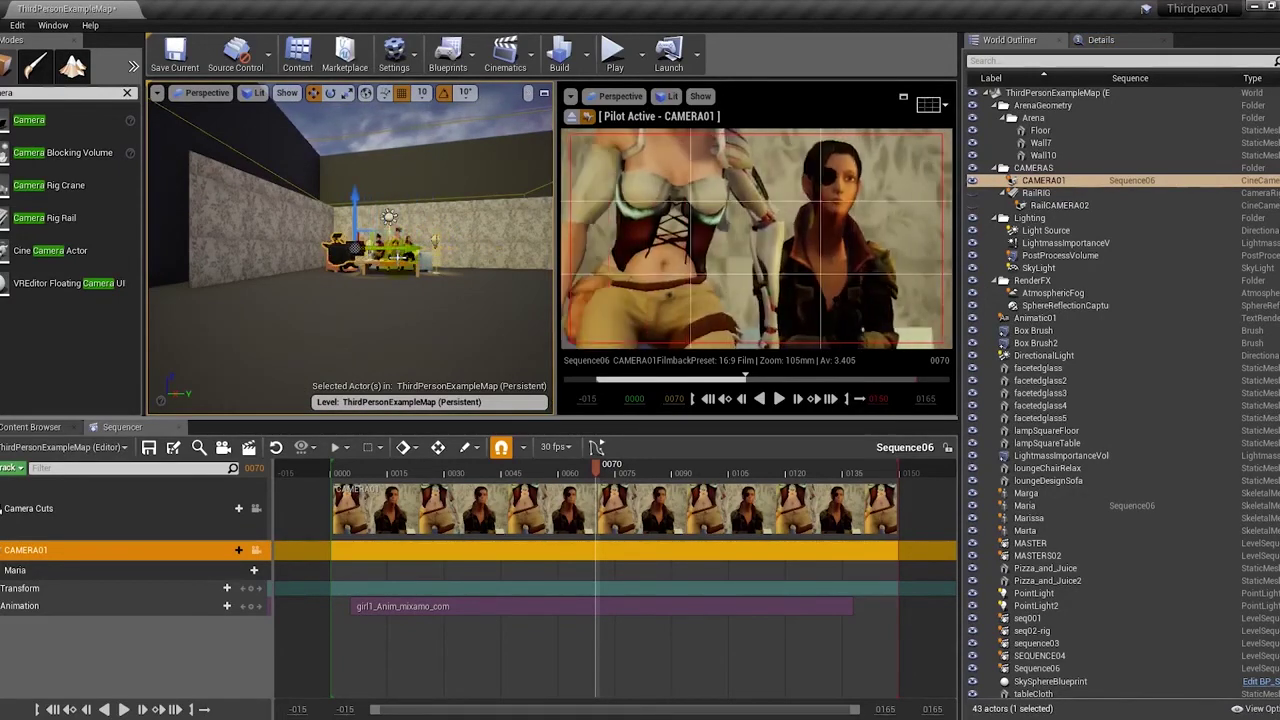
click(346, 250)
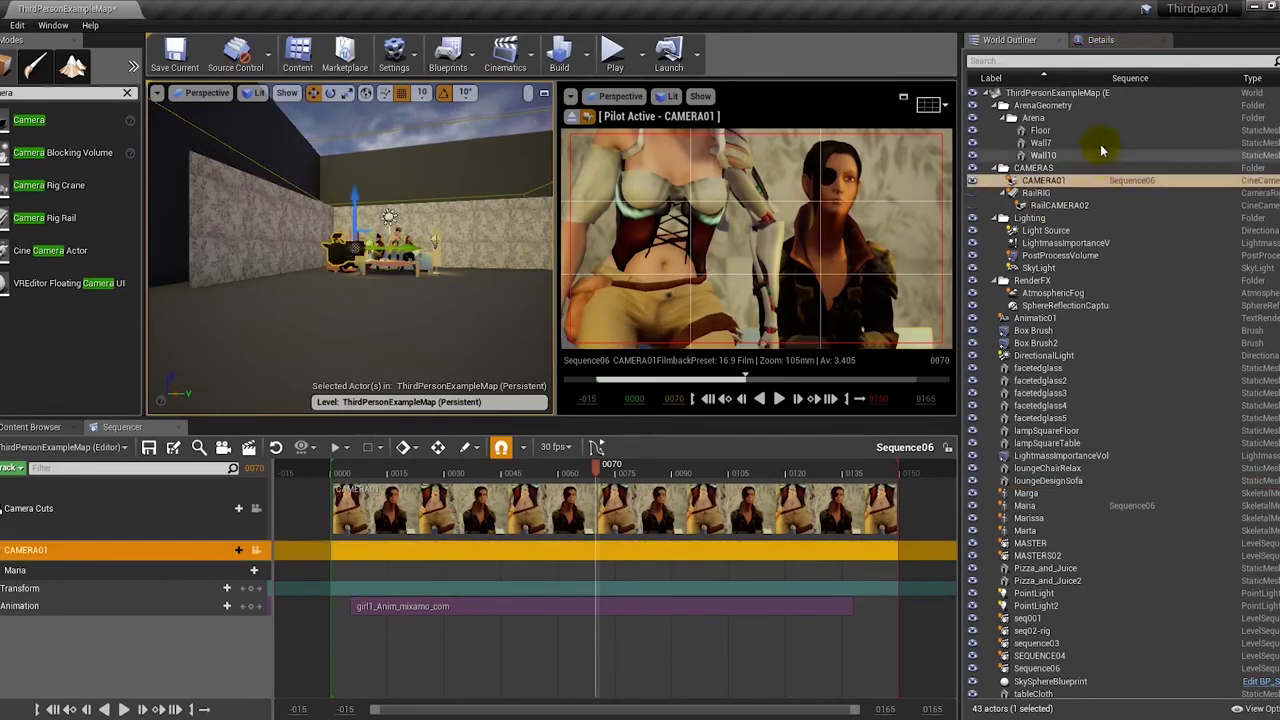
Duplicate CAMERA01 into CAMERA2, shift it sideways, and switch to rotation
right_click(1052, 180)
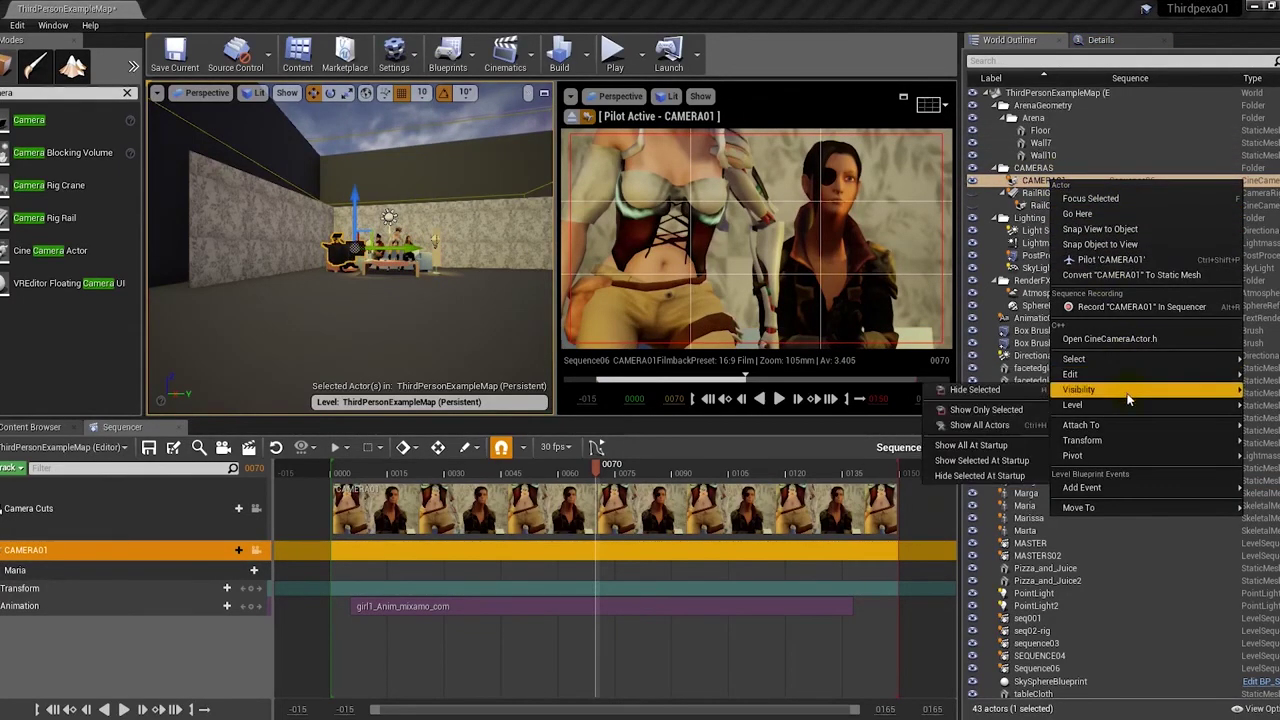
mouse_move(1102, 379)
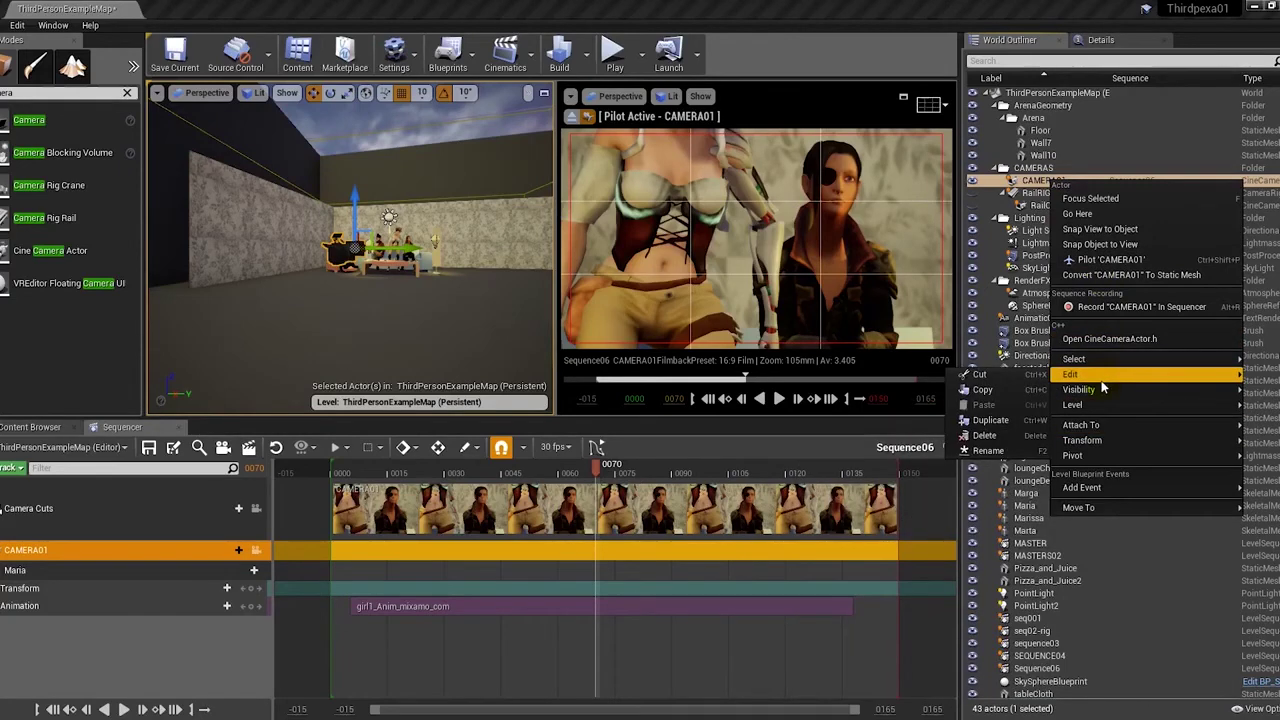
click(1000, 420)
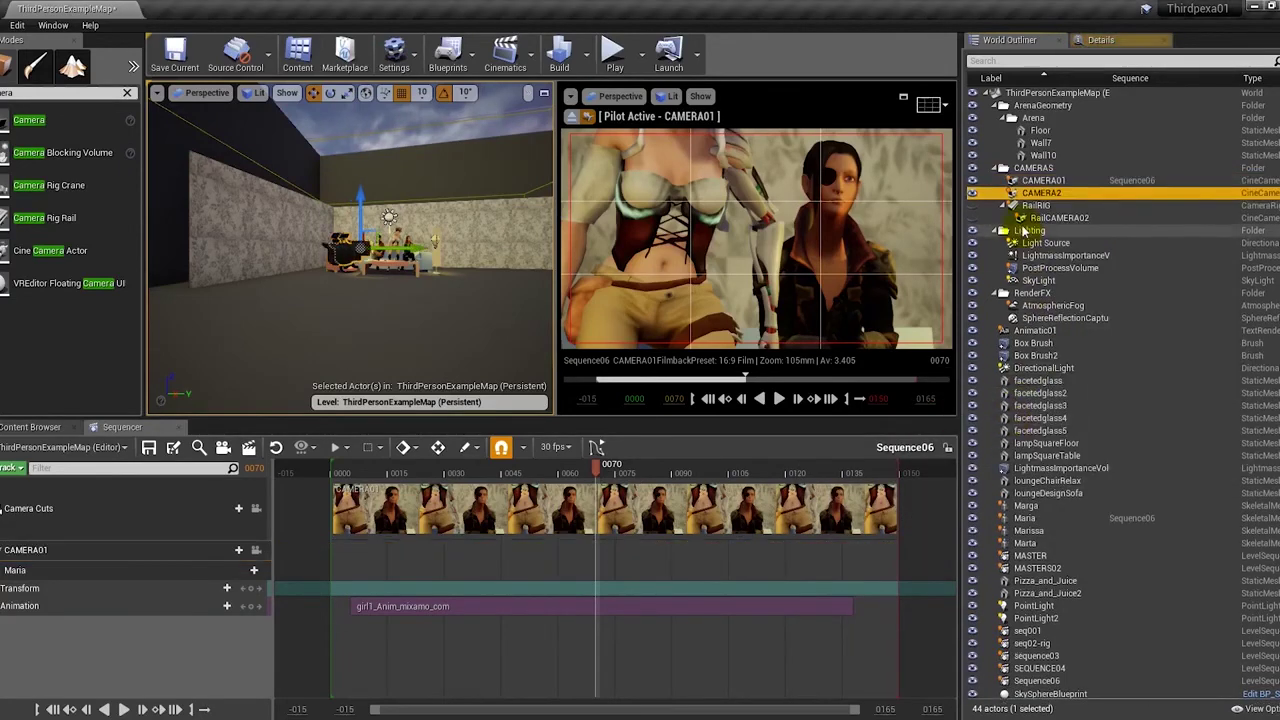
drag(421, 249, 465, 286)
key(e)
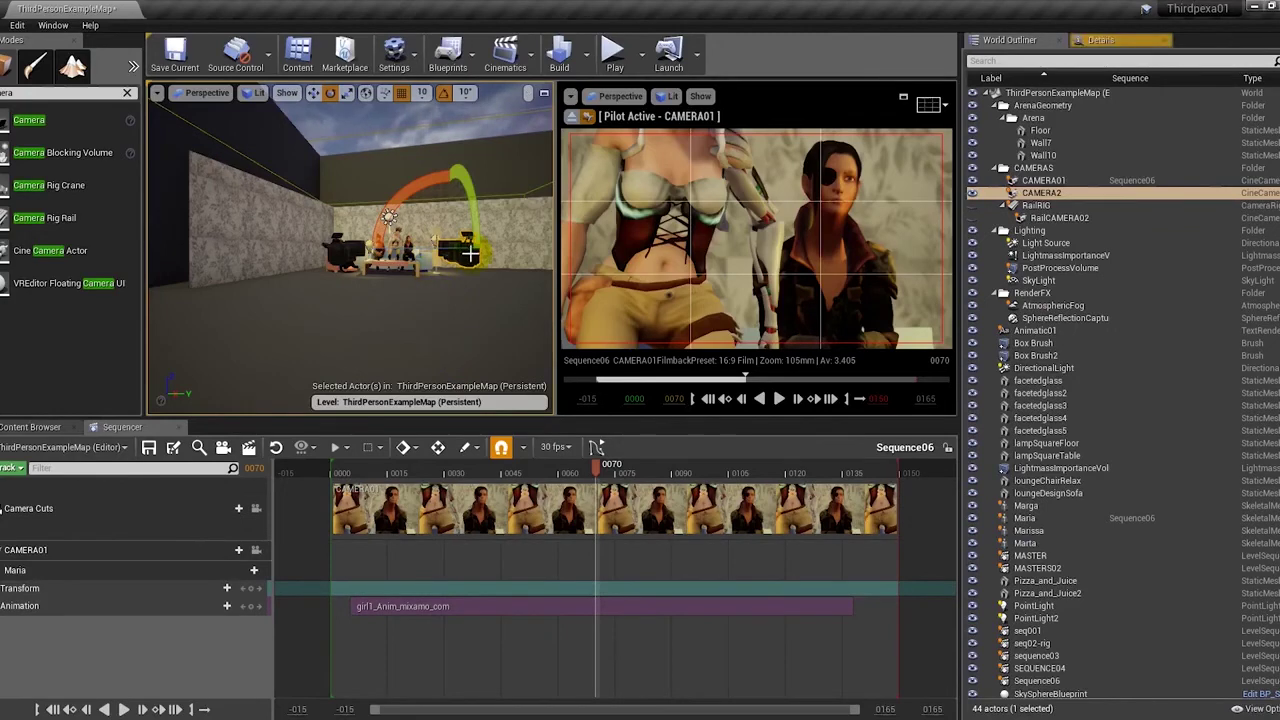
Add CAMERA2 to Sequence06 as an actor track
click(8, 468)
mouse_move(60, 482)
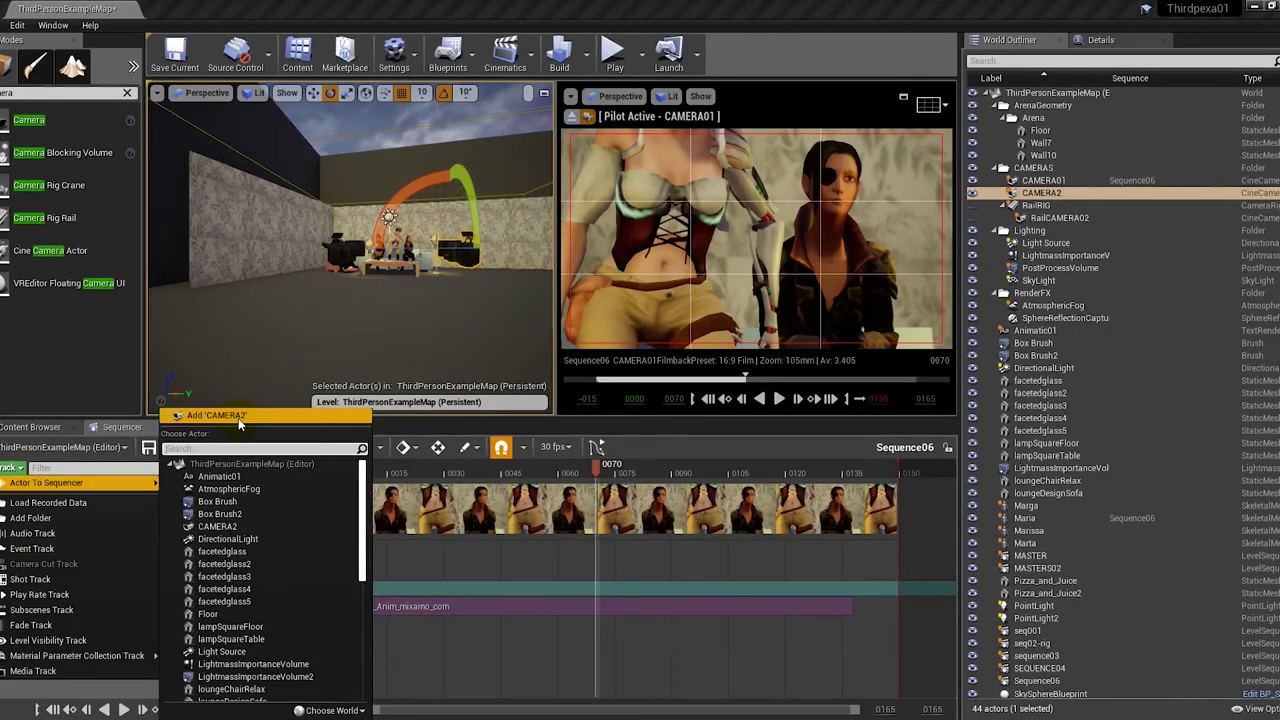
click(238, 418)
Add a camera cut to CAMERA2 at the playhead and check frames 0059 to 0080
click(226, 510)
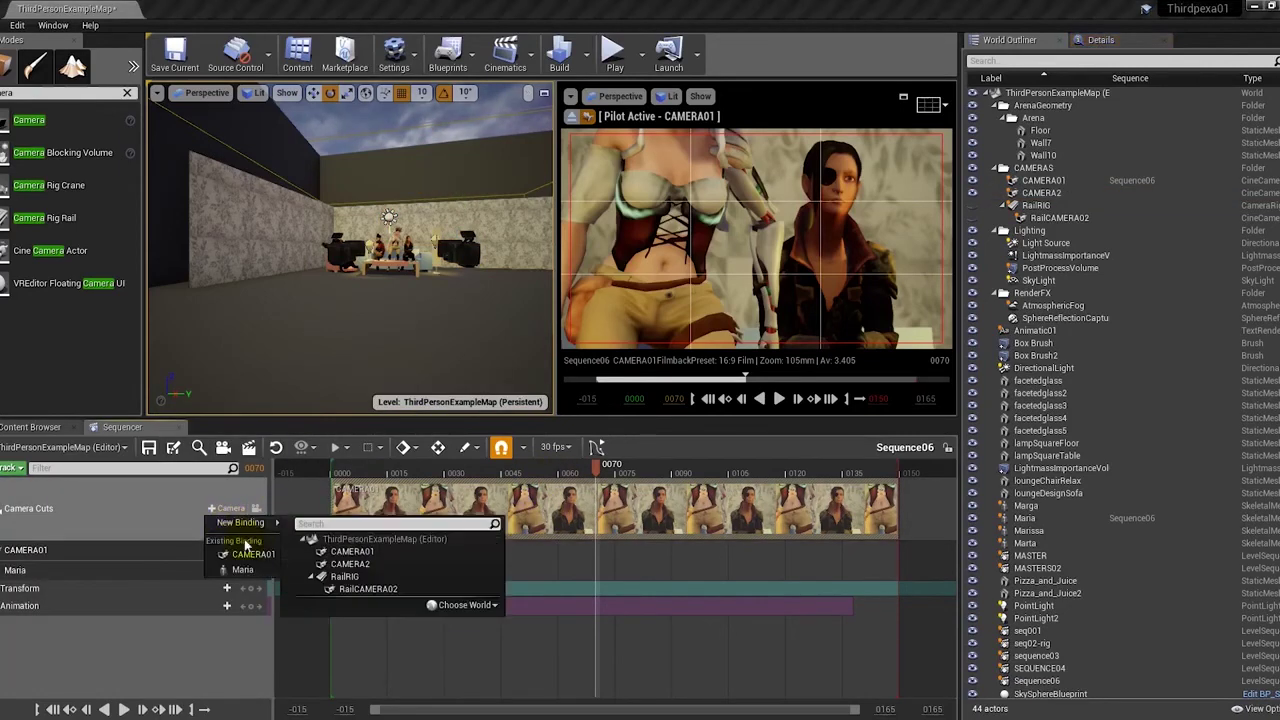
click(371, 562)
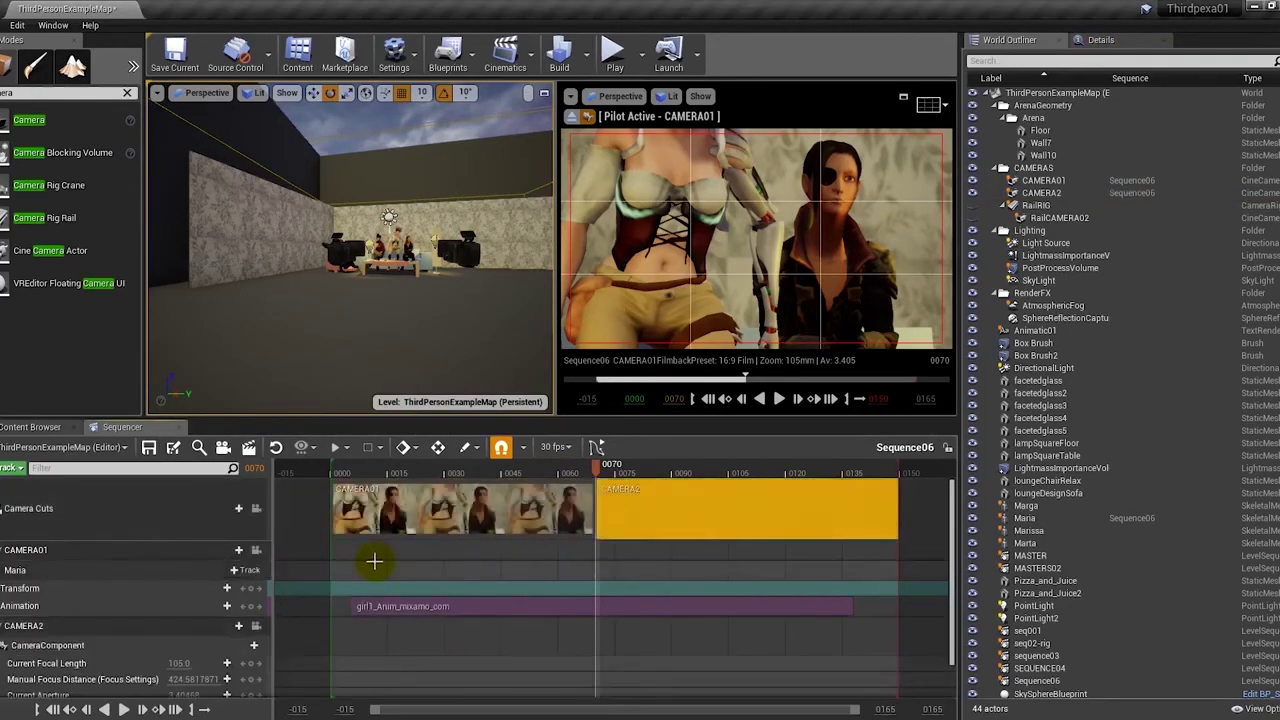
drag(598, 466, 651, 487)
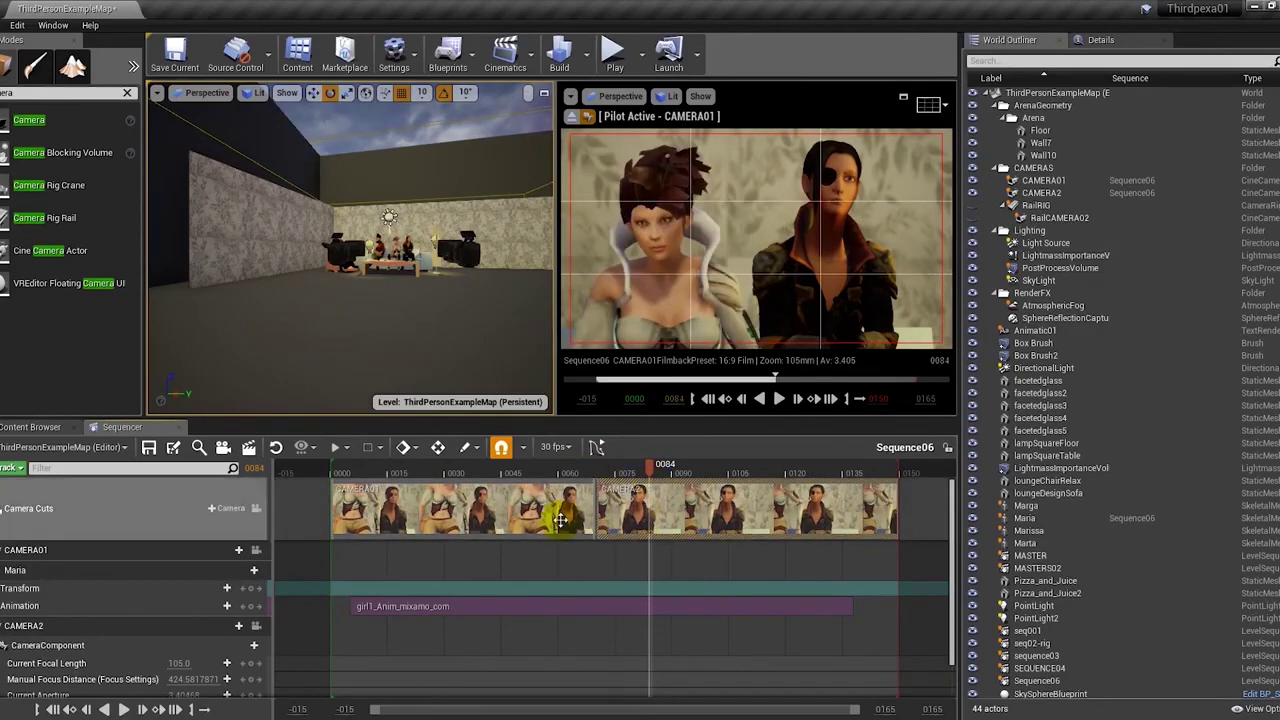
click(558, 474)
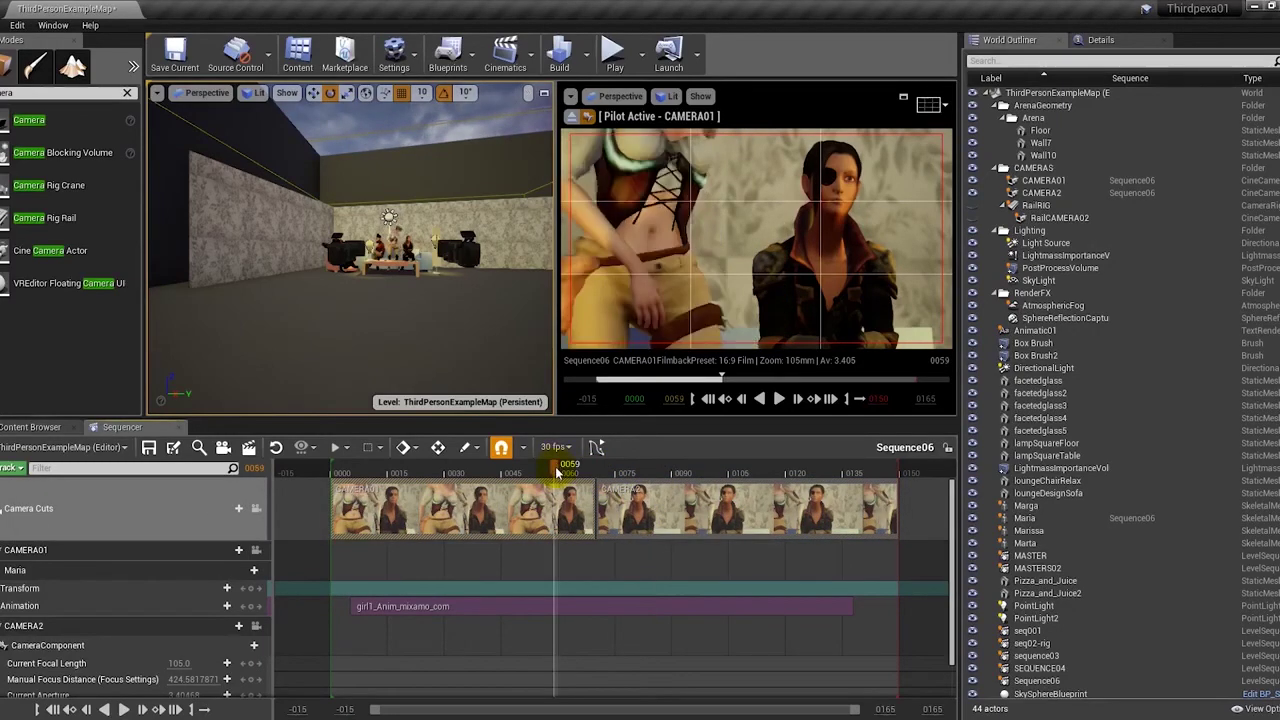
drag(558, 474, 648, 510)
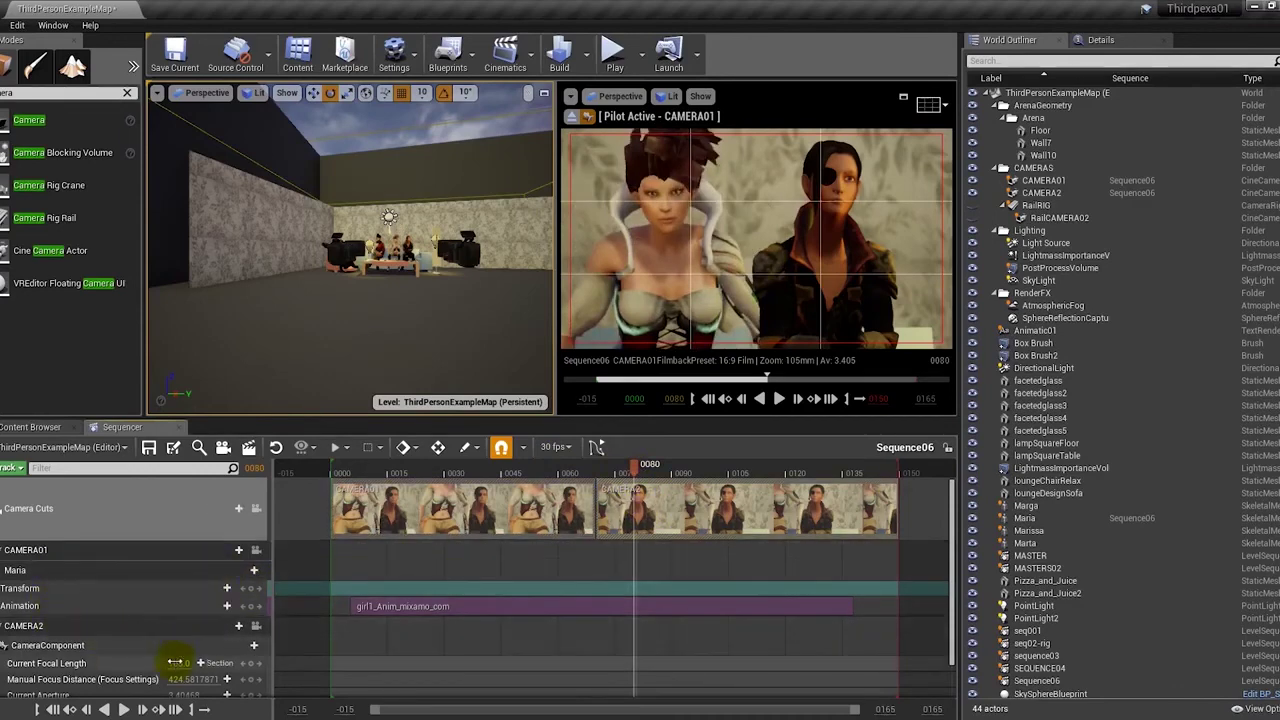
Expand CAMERA2's Transform and adjust its Roll to about -0.459934, previewing through CAMERA2
scroll(108, 636, down, 2)
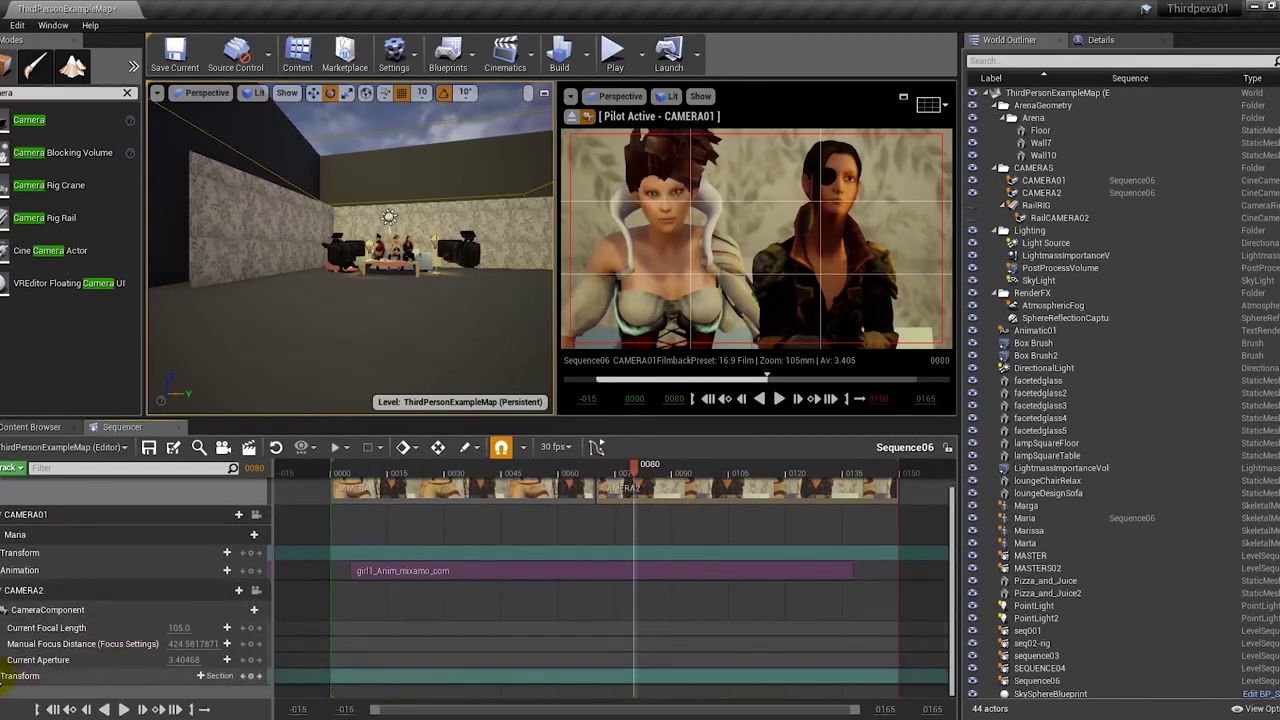
scroll(106, 686, down, 2)
click(8, 638)
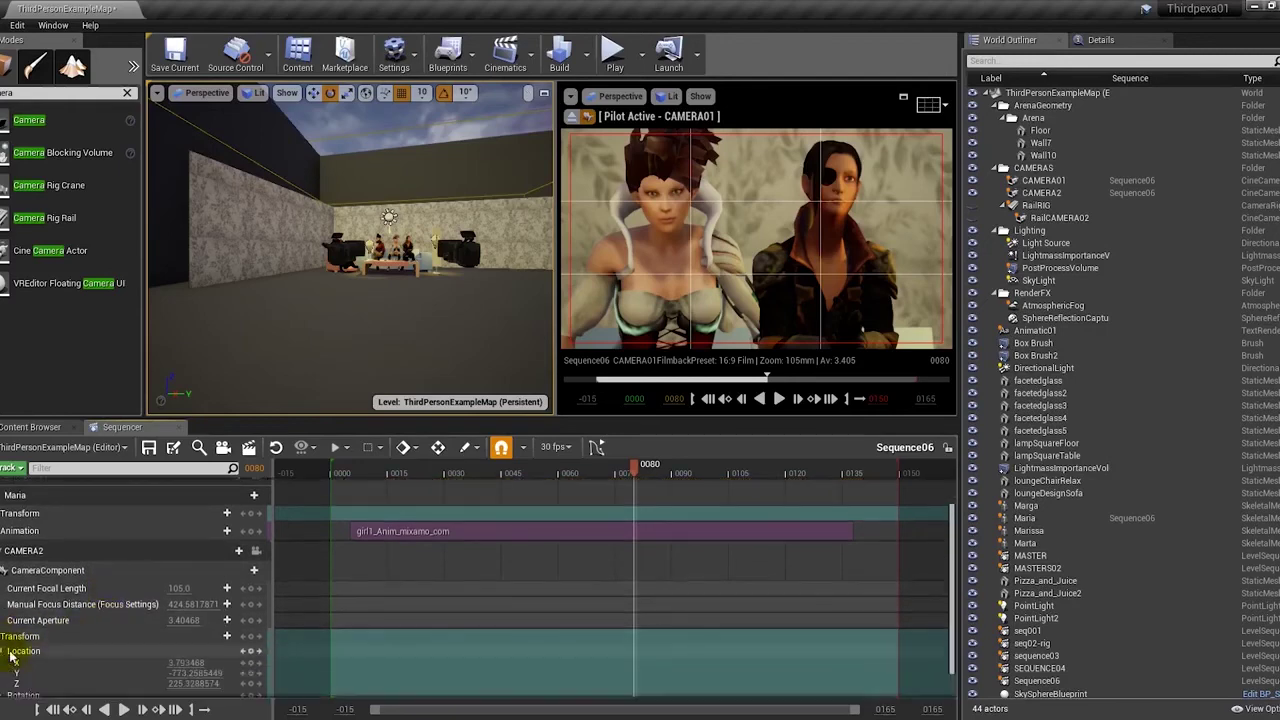
scroll(12, 680, down, 1)
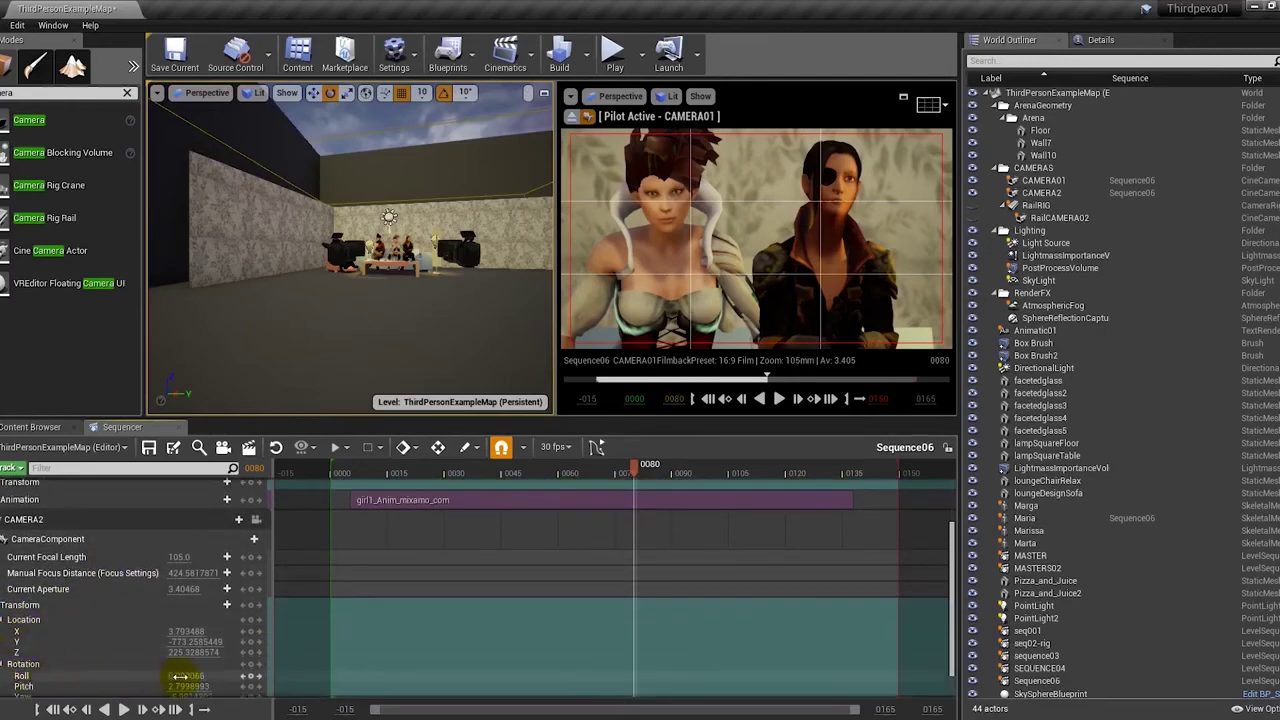
drag(179, 677, 185, 677)
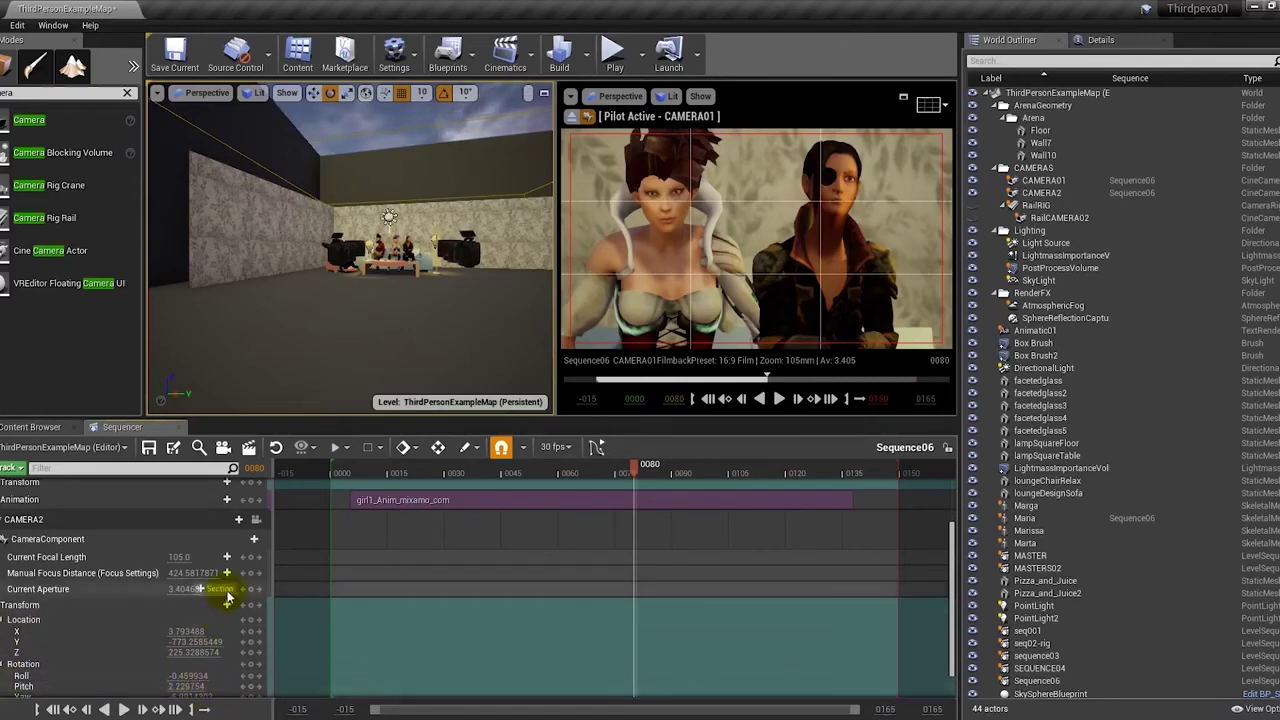
click(256, 520)
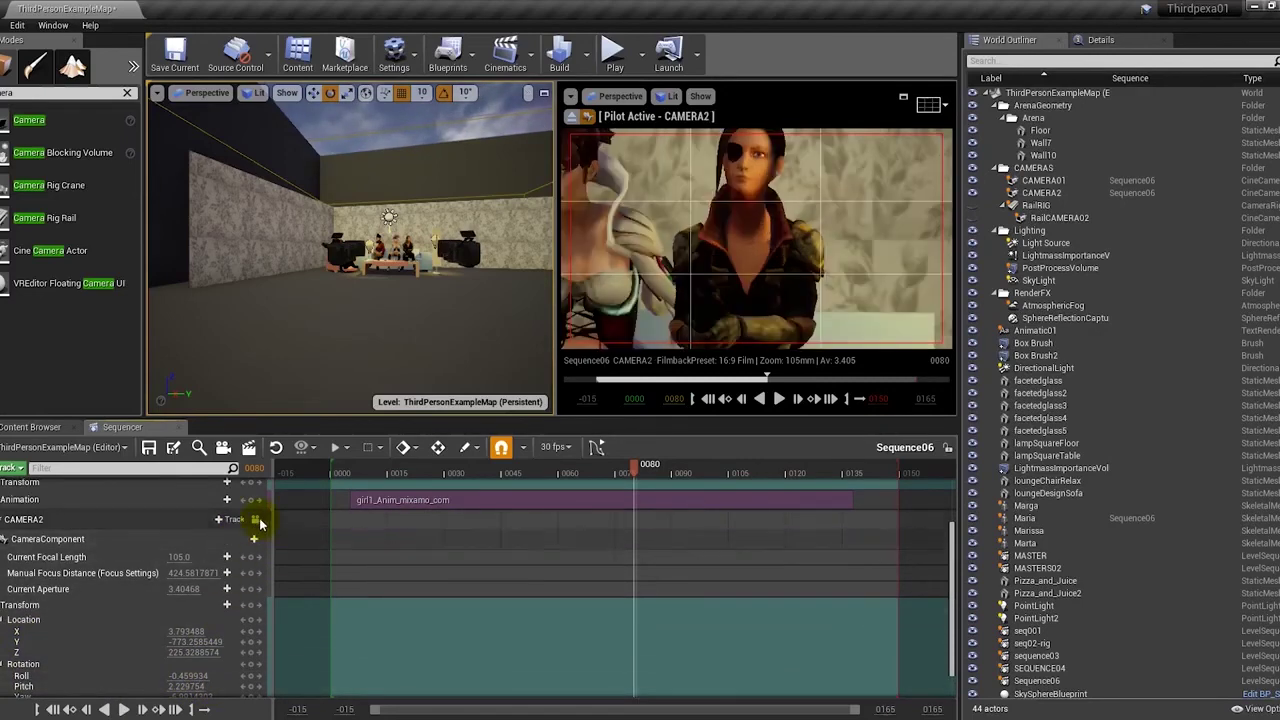
scroll(250, 532, up, 4)
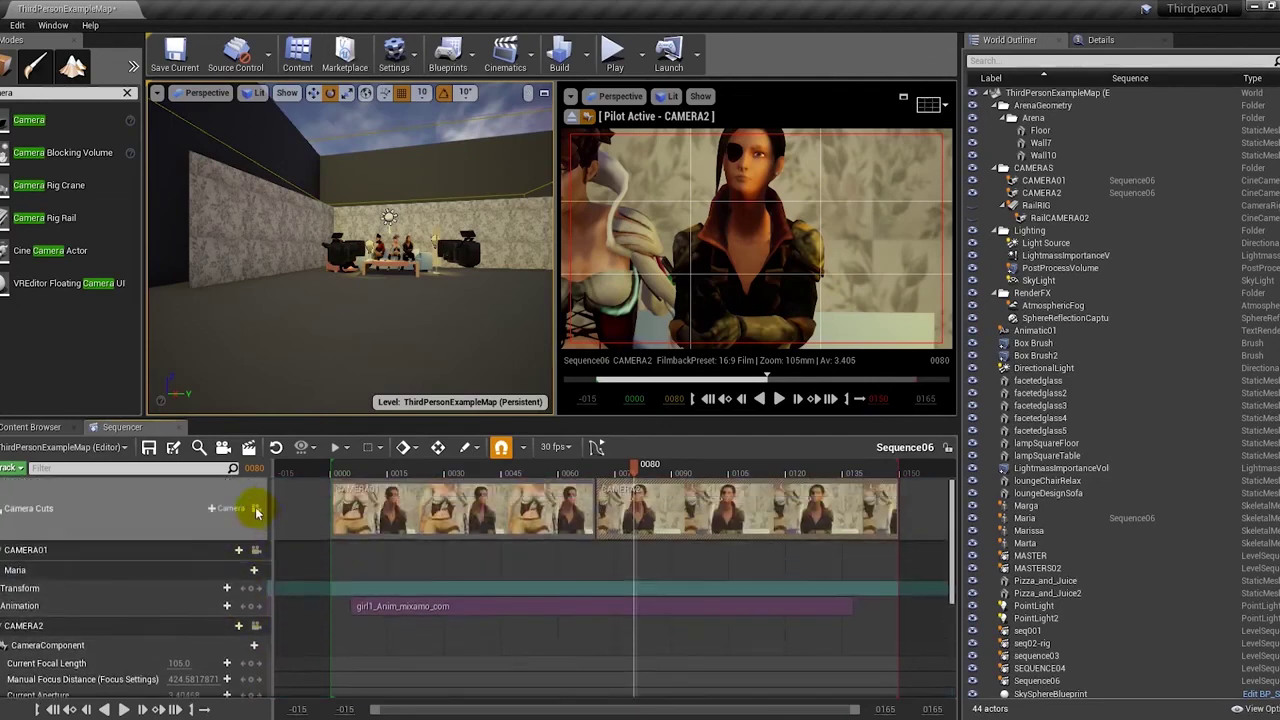
click(255, 508)
scroll(228, 640, down, 3)
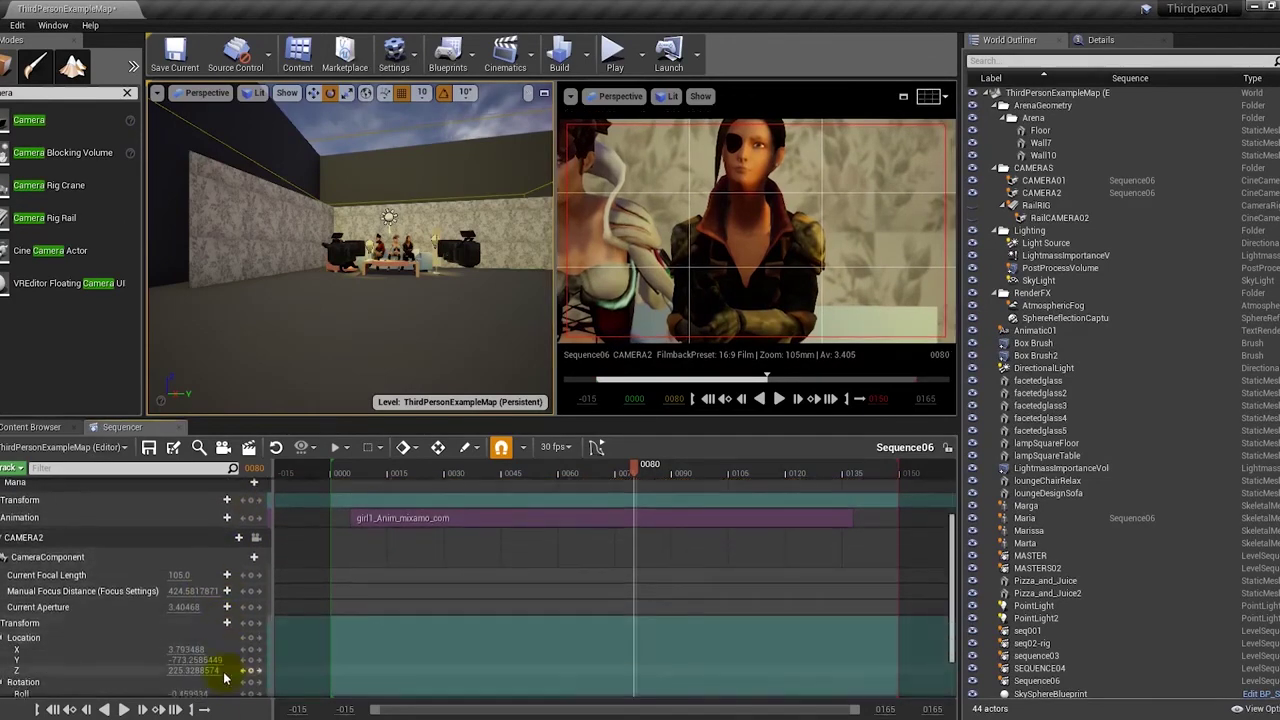
Lower CAMERA2's Location Y to about -1047.74 to frame the woman, checking near frame 0072
mouse_move(195, 660)
mouse_down()
mouse_move(140, 660)
mouse_move(170, 660)
mouse_up()
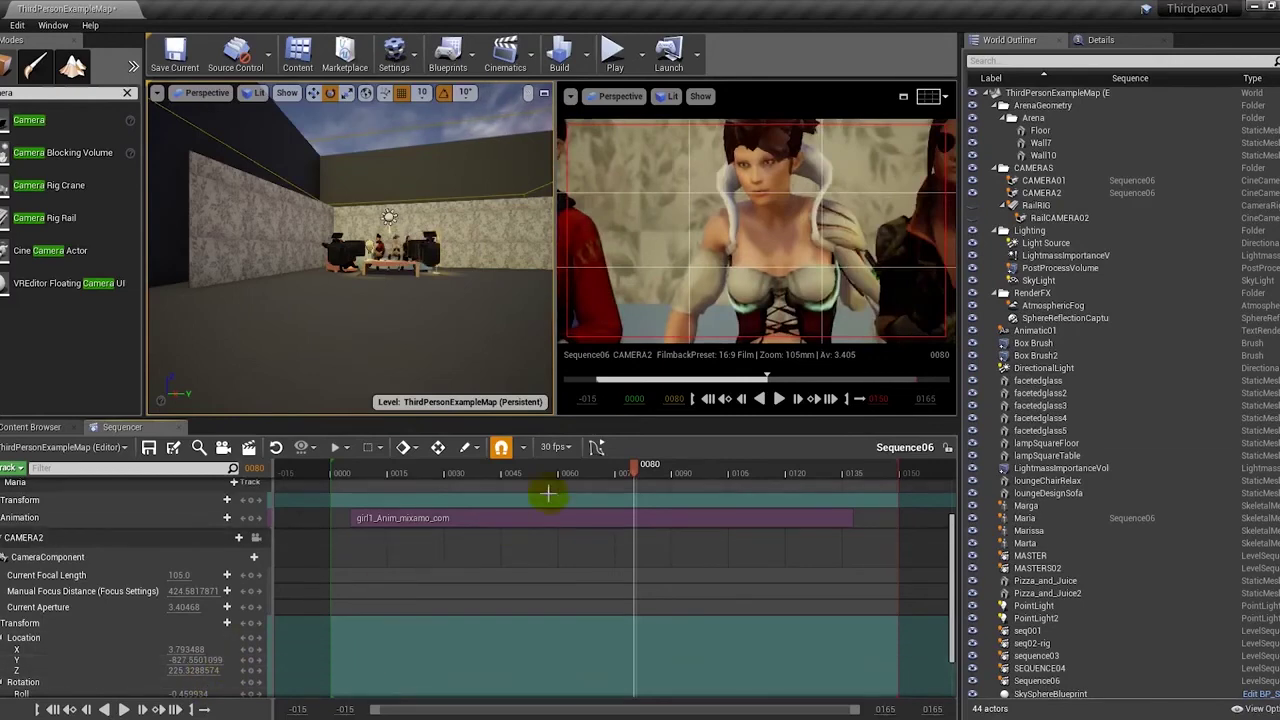
scroll(560, 515, up, 3)
click(606, 470)
mouse_move(606, 470)
mouse_down()
mouse_move(569, 468)
mouse_move(626, 470)
mouse_move(569, 468)
mouse_move(616, 476)
mouse_up()
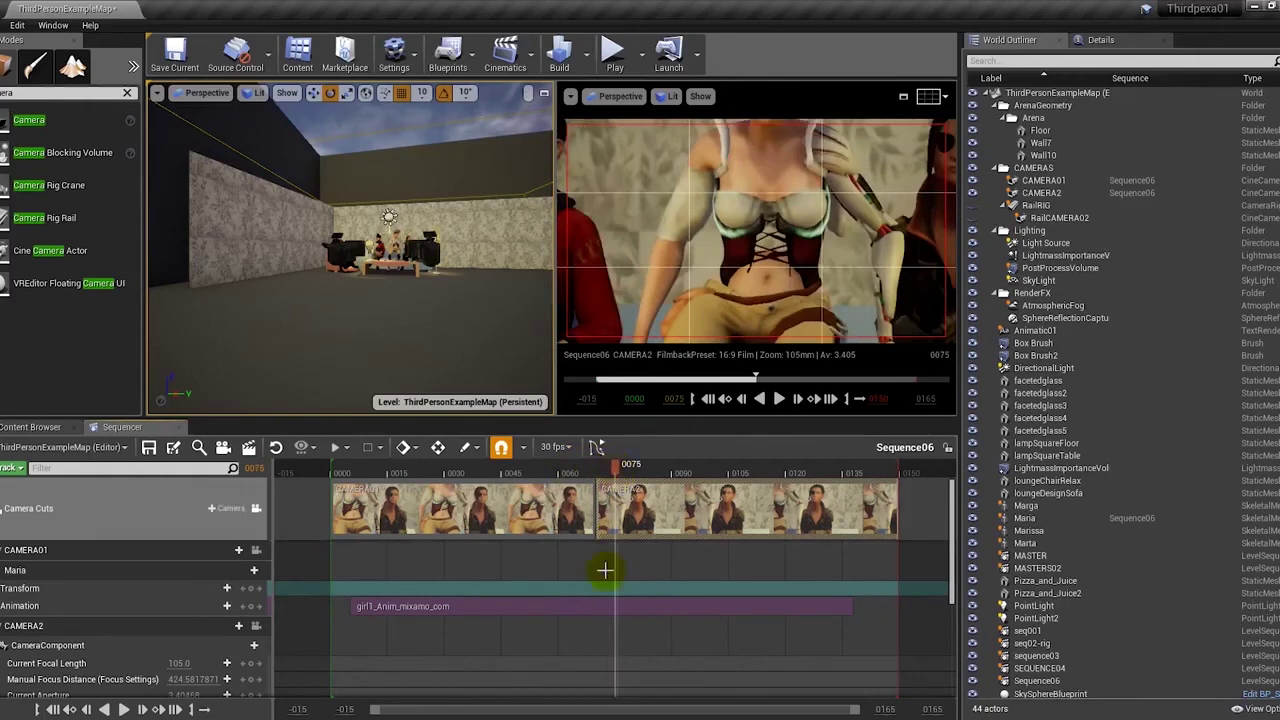
scroll(210, 645, down, 3)
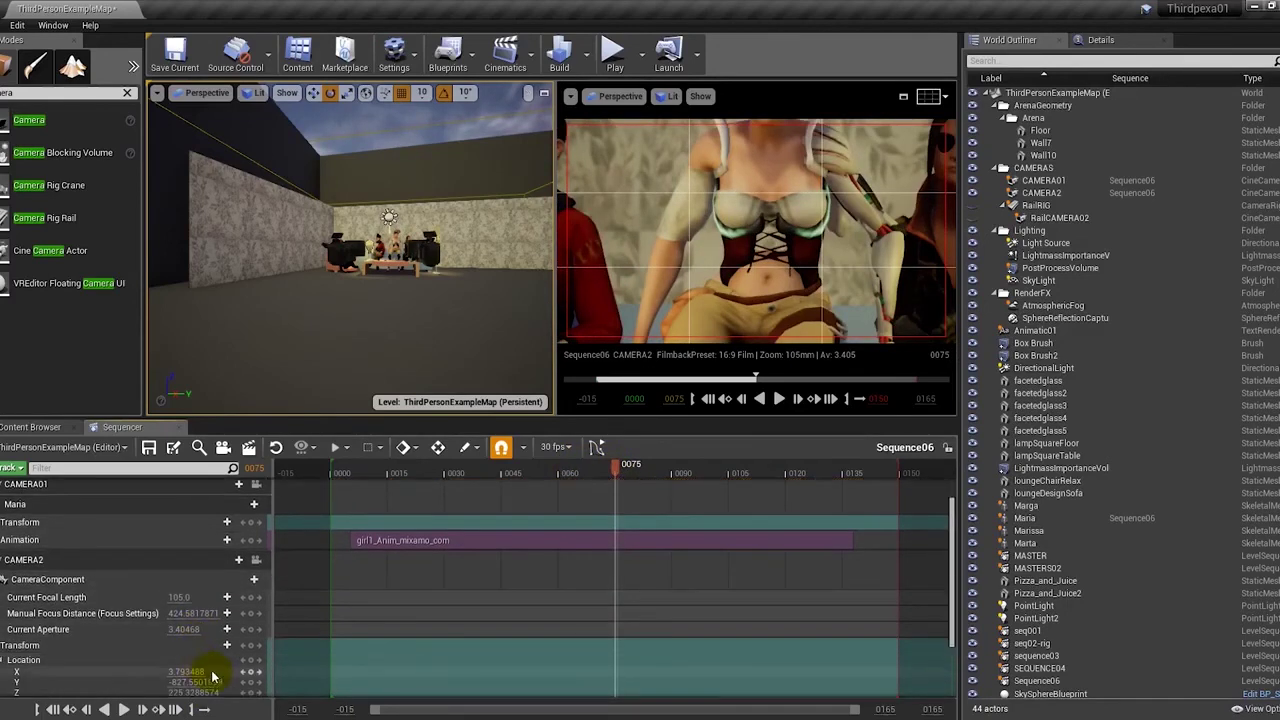
scroll(200, 668, down, 2)
drag(193, 637, 127, 637)
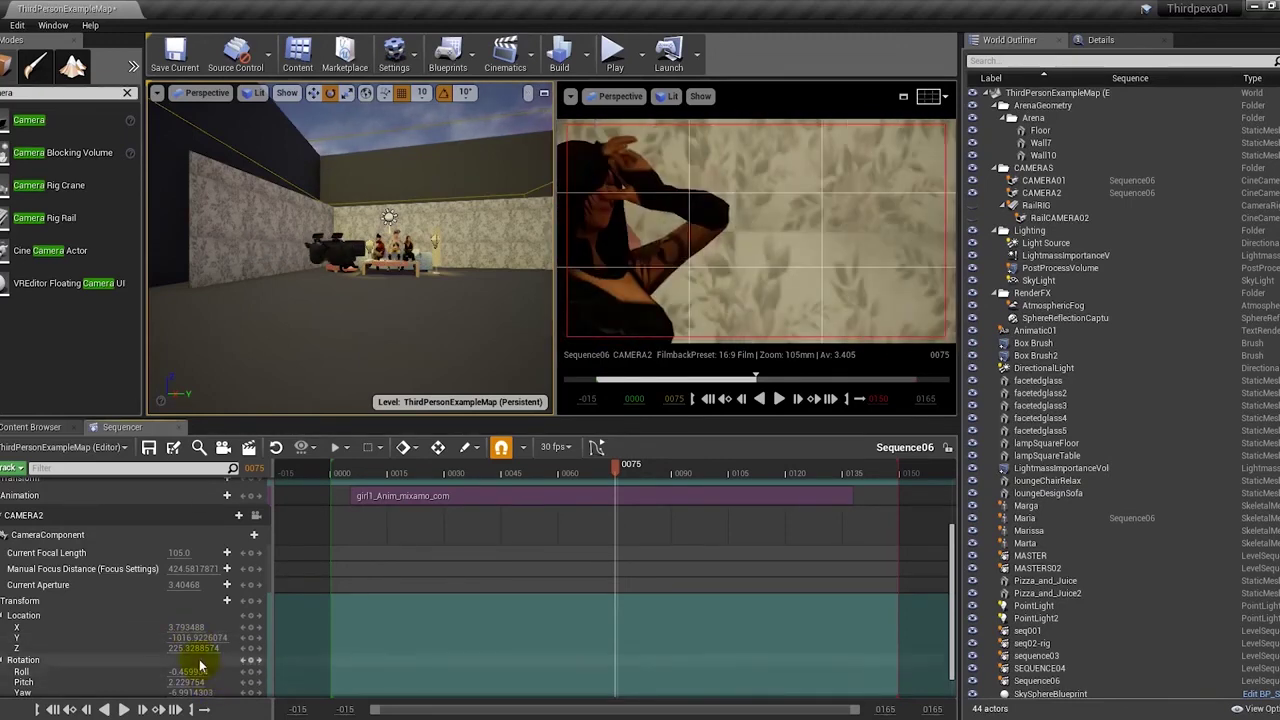
drag(195, 640, 180, 640)
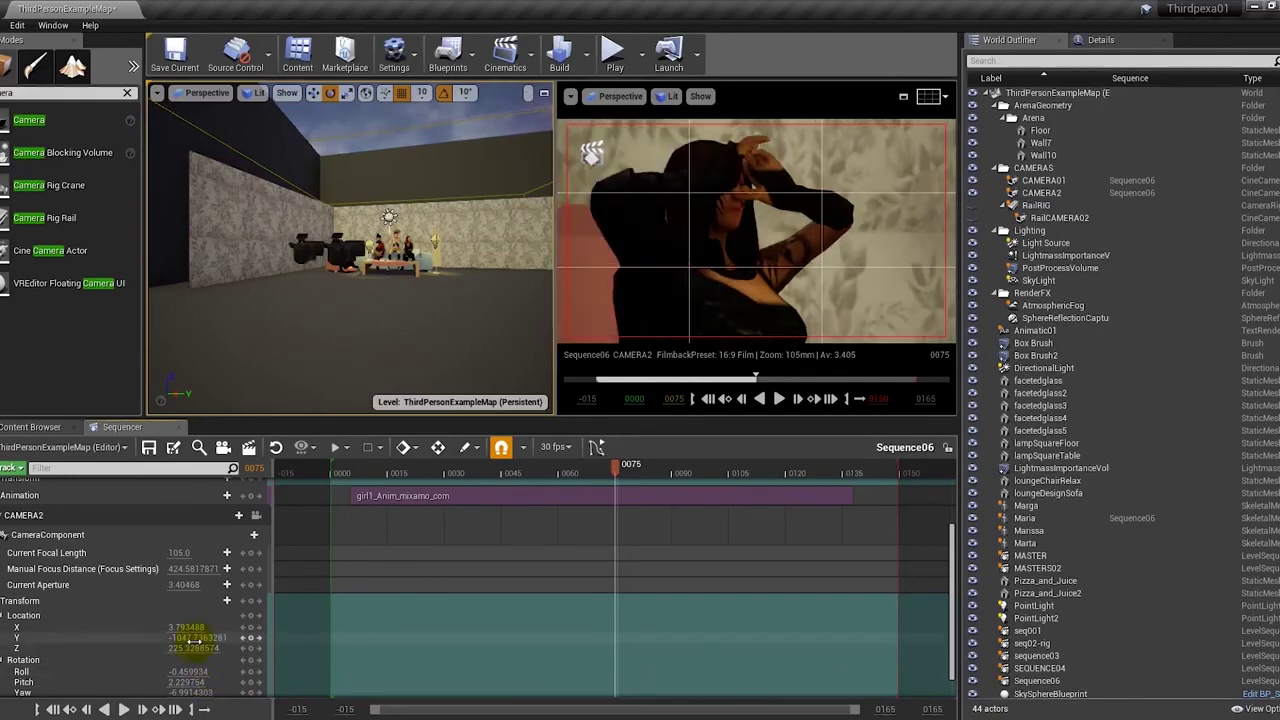
drag(476, 474, 667, 506)
Extend CAMERA01's camera-cut section so the switch to CAMERA2 lands near frame 0090
scroll(594, 500, up, 4)
click(593, 470)
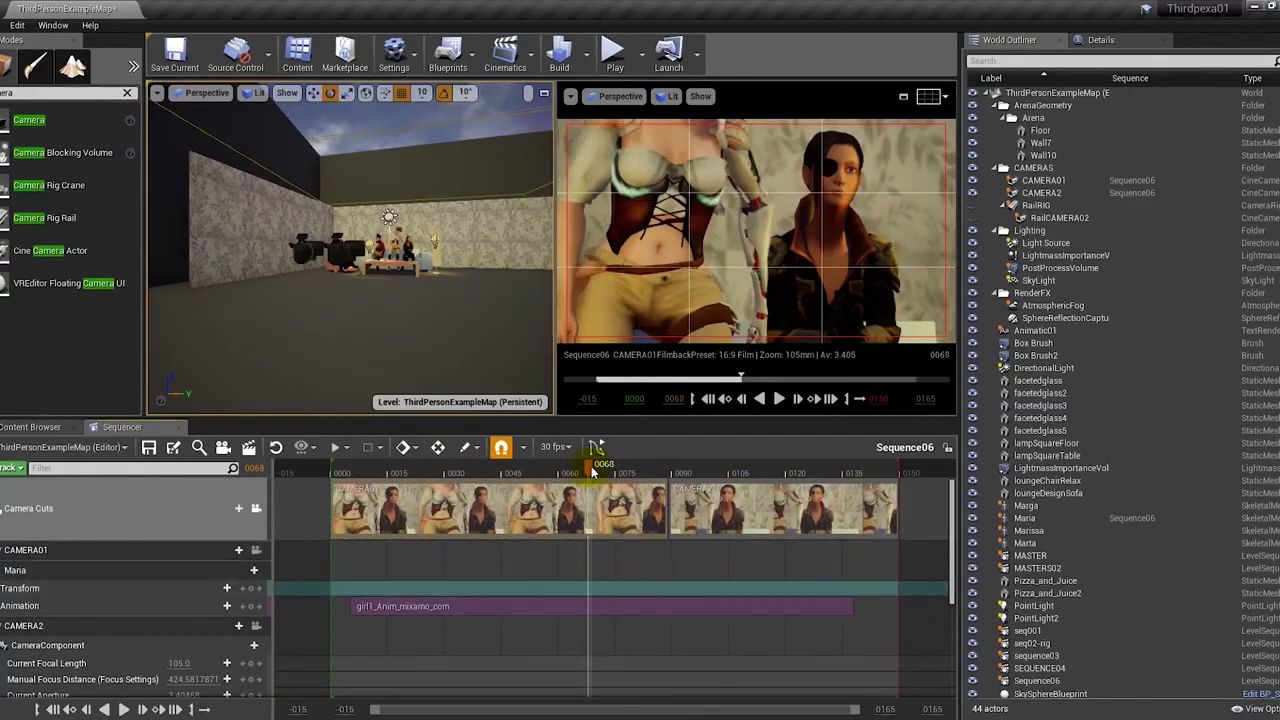
drag(593, 470, 641, 476)
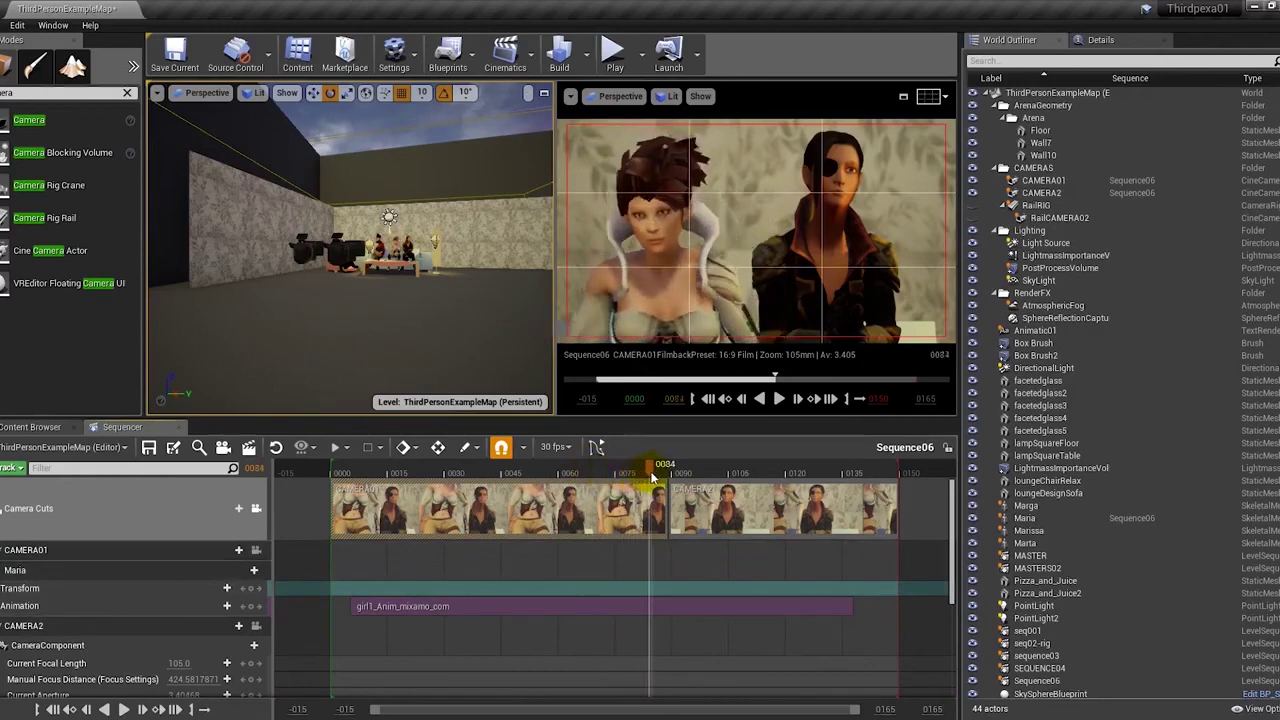
drag(652, 478, 862, 503)
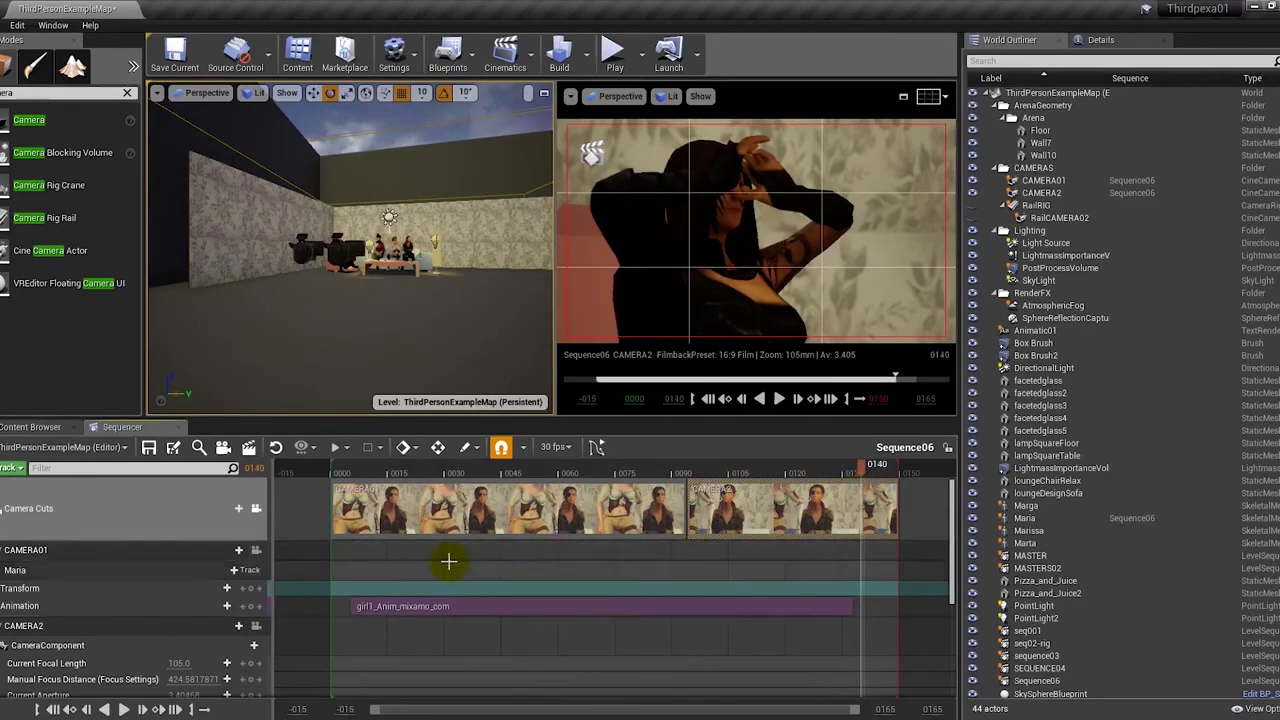